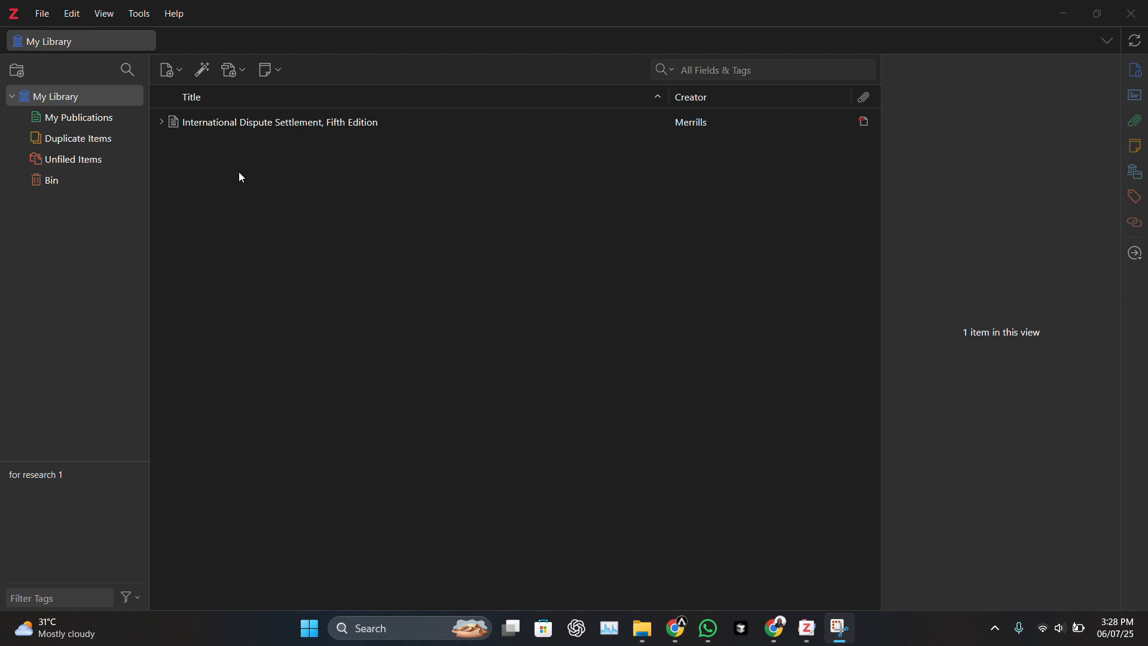
Step: Browse My Publications, Duplicate Items, Unfiled Items and the Bin, and return to My Library
{"action": "left_click", "coordinate": [114, 119]}
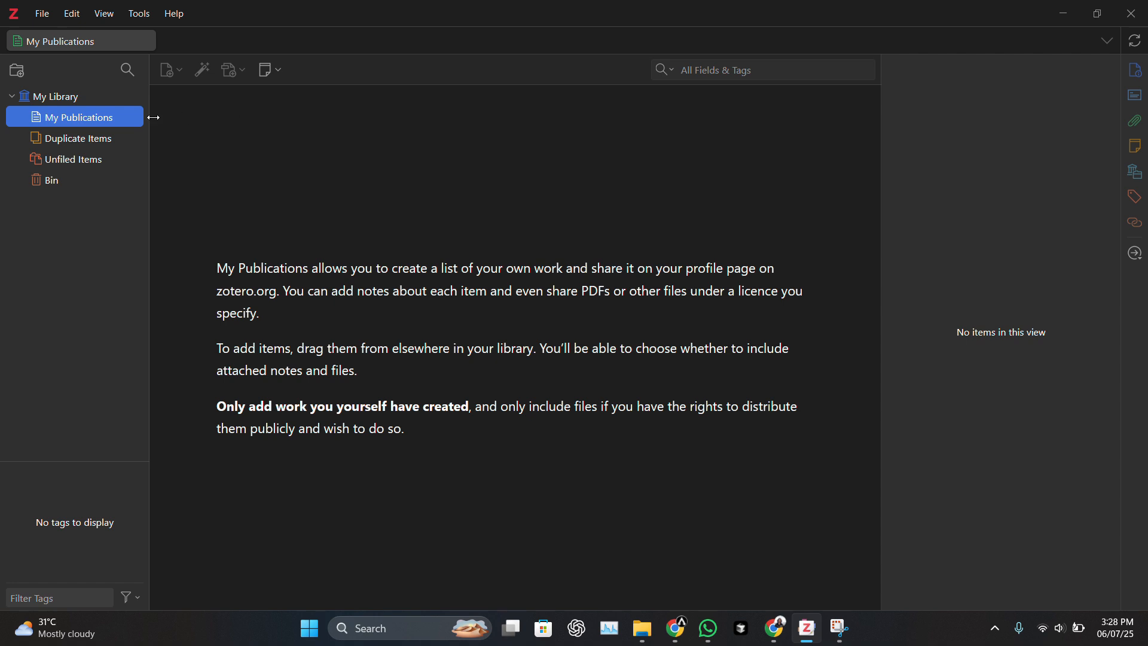
{"action": "left_click", "coordinate": [122, 138]}
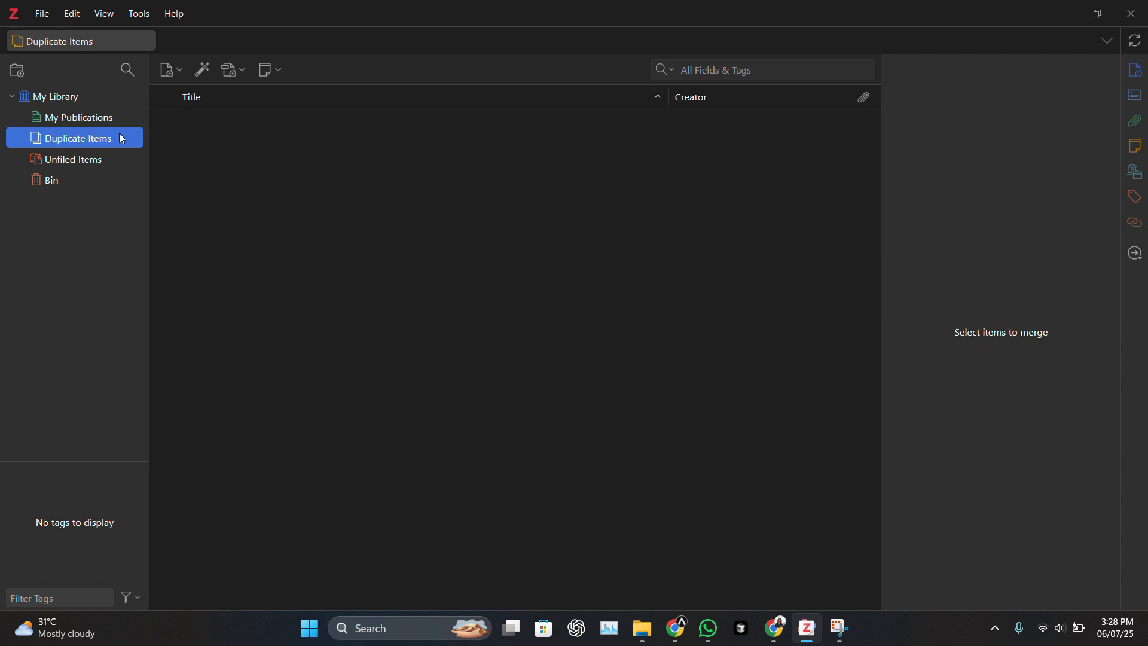
{"action": "left_click", "coordinate": [113, 160]}
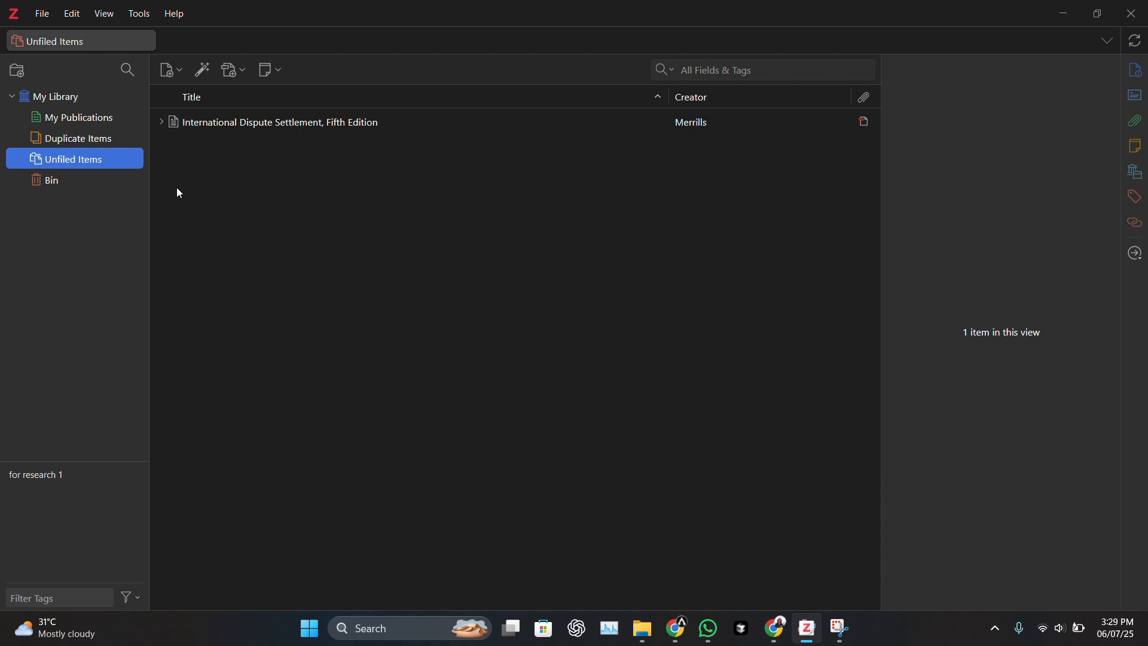
{"action": "left_click", "coordinate": [71, 181]}
{"action": "scroll", "coordinate": [375, 329], "scroll_direction": "down", "scroll_amount": 5}
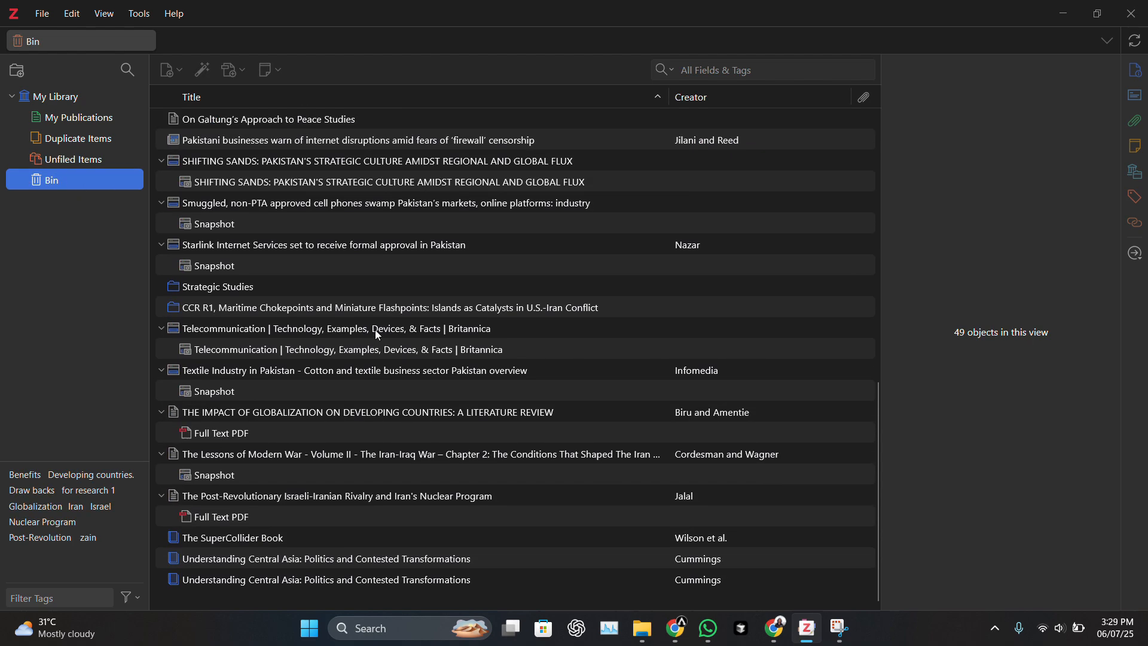
{"action": "scroll", "coordinate": [378, 335], "scroll_direction": "up", "scroll_amount": 5}
{"action": "left_click", "coordinate": [71, 97]}
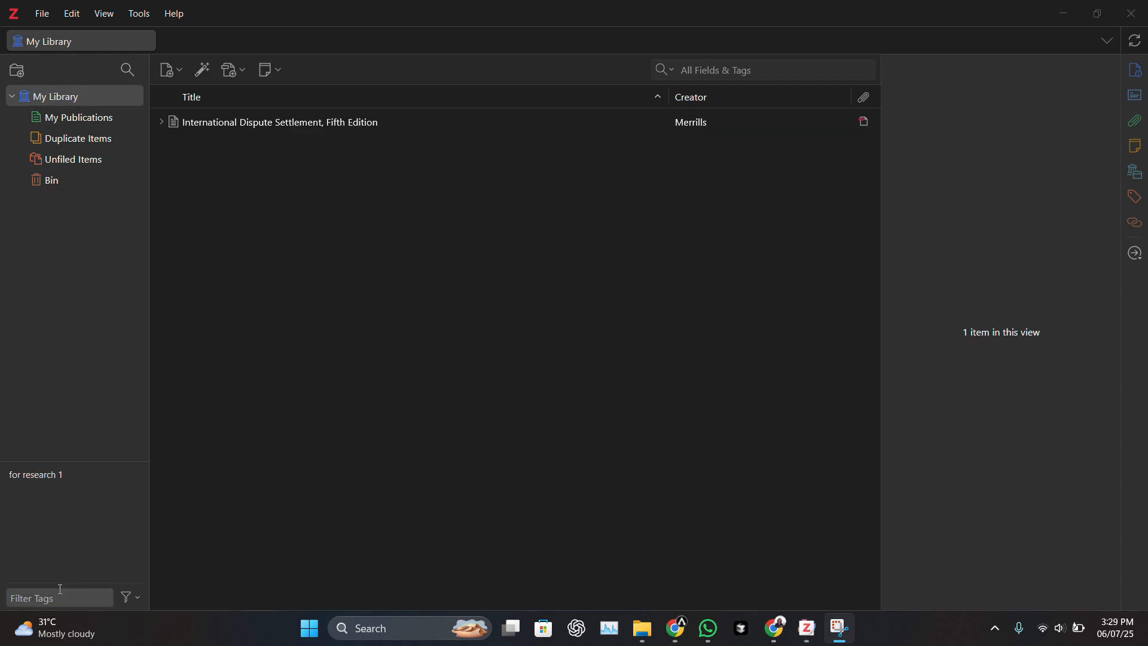
{"action": "left_click", "coordinate": [106, 489]}
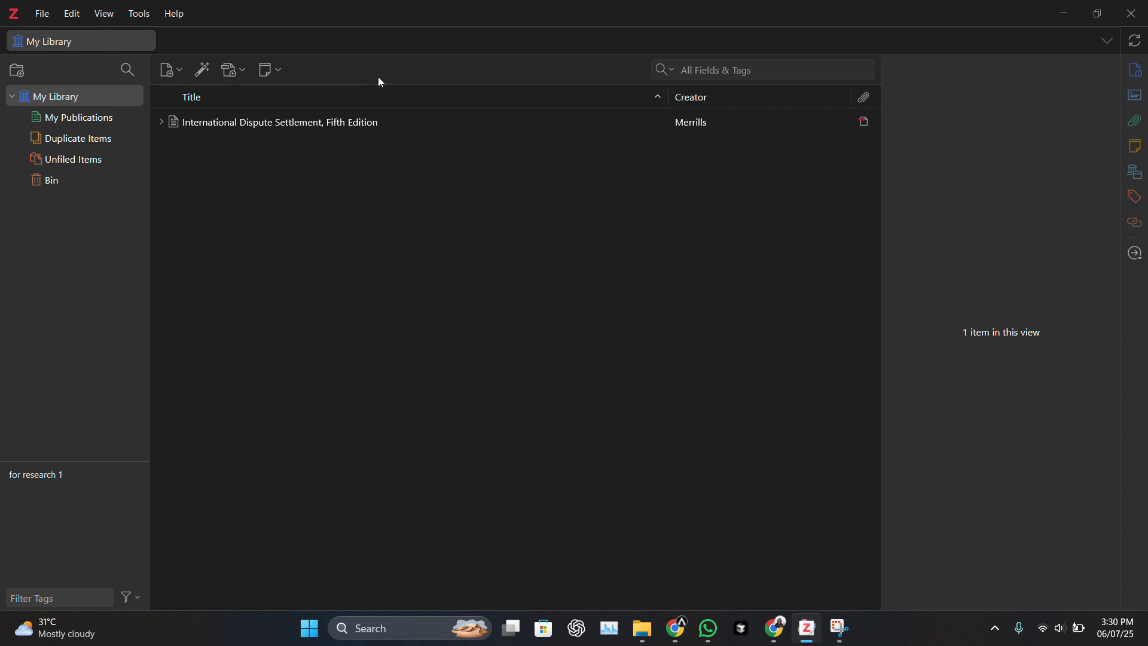
Step: Add a blank Book item and a blank Journal Article item to My Library
{"action": "left_click", "coordinate": [178, 71]}
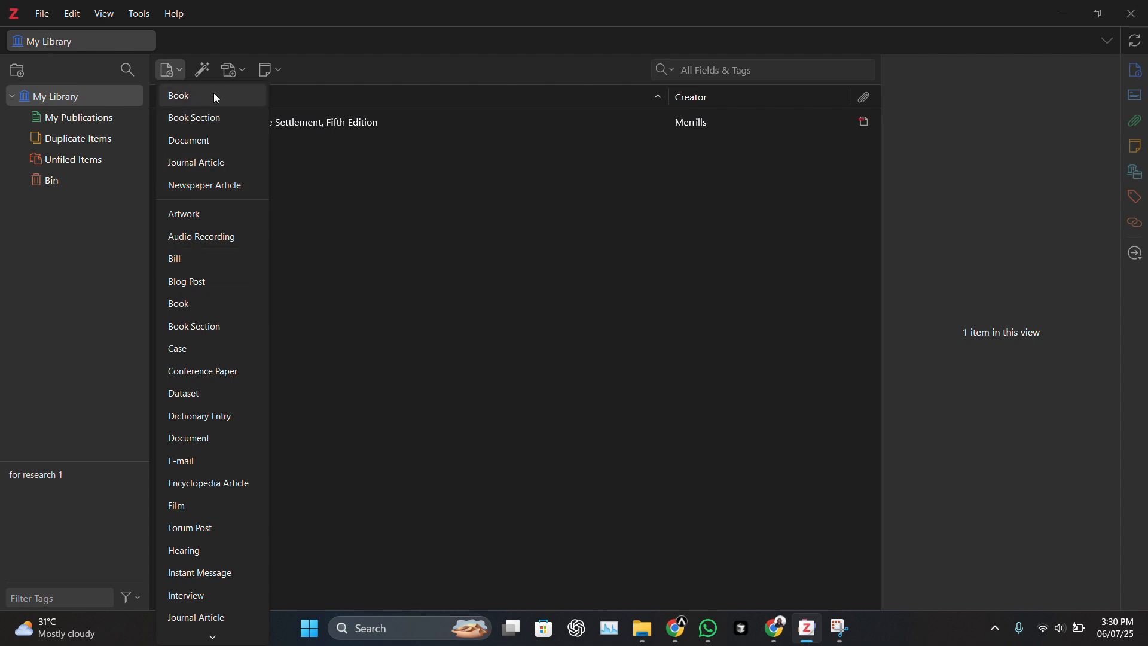
{"action": "scroll", "coordinate": [185, 404], "scroll_direction": "down", "scroll_amount": 5}
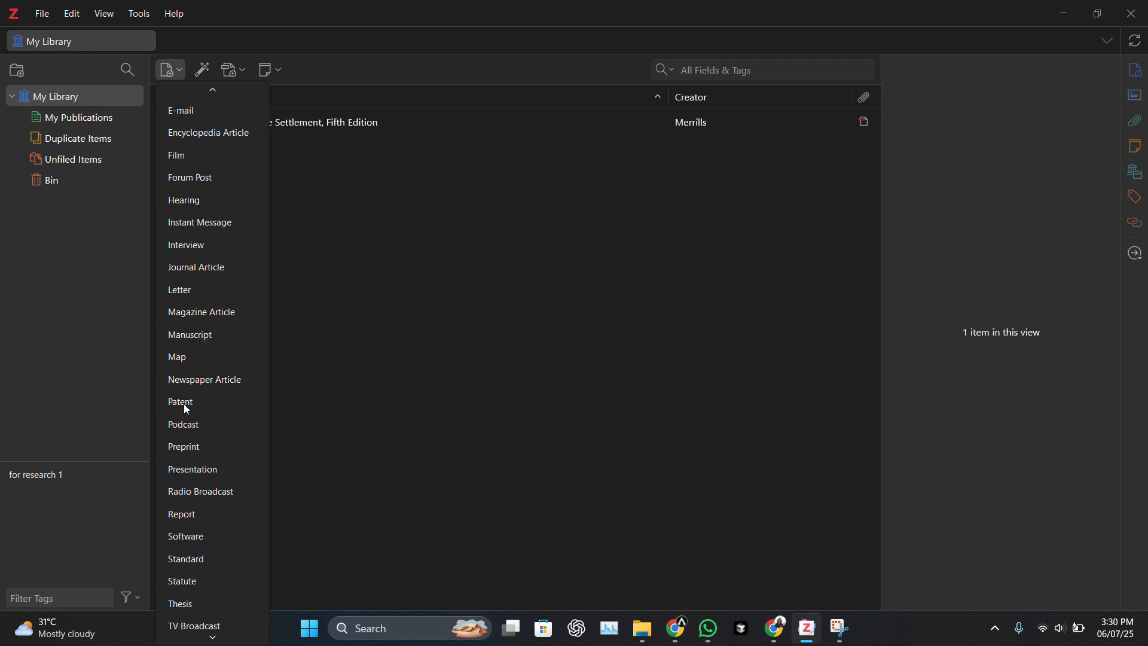
{"action": "scroll", "coordinate": [184, 404], "scroll_direction": "up", "scroll_amount": 5}
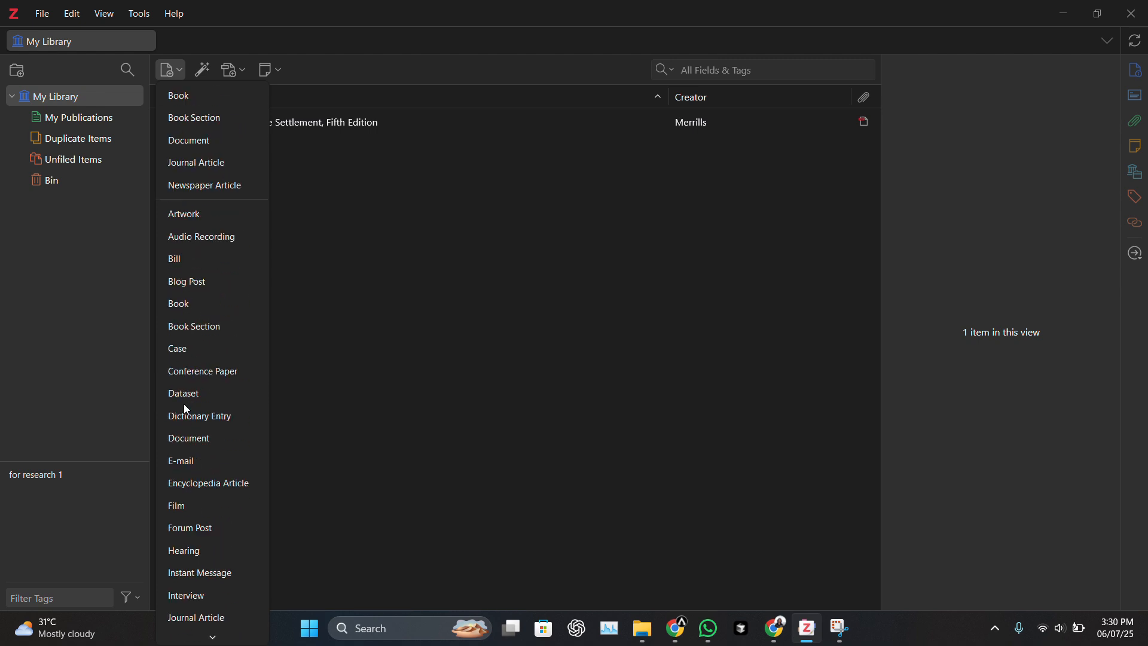
{"action": "left_click", "coordinate": [221, 101]}
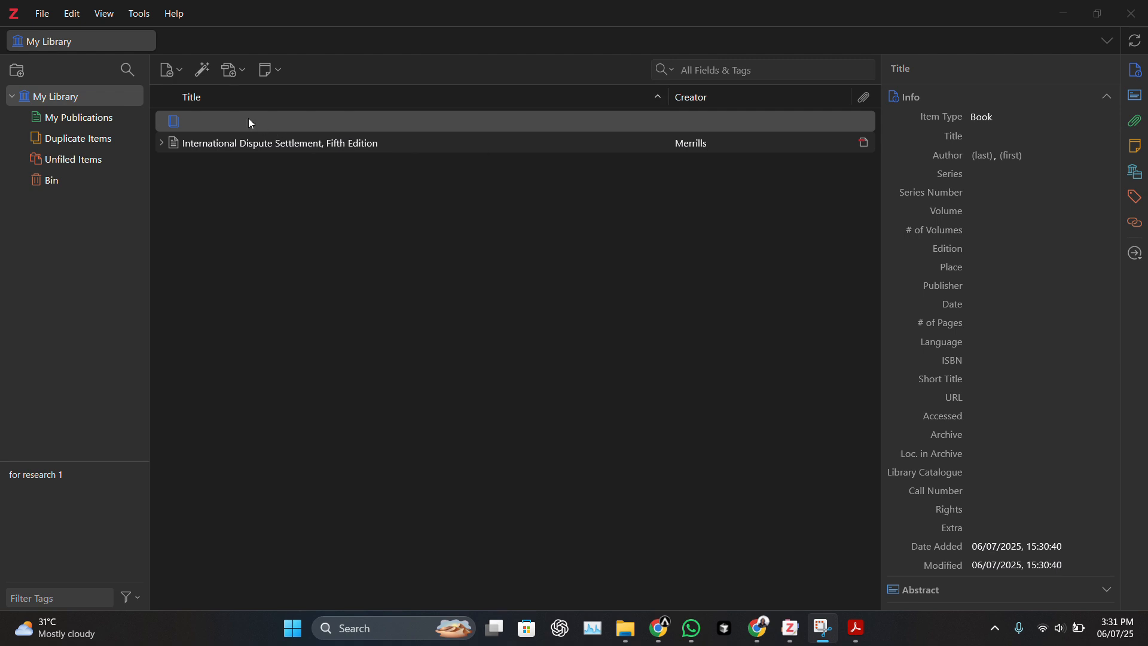
{"action": "left_click", "coordinate": [171, 73]}
{"action": "left_click", "coordinate": [214, 167]}
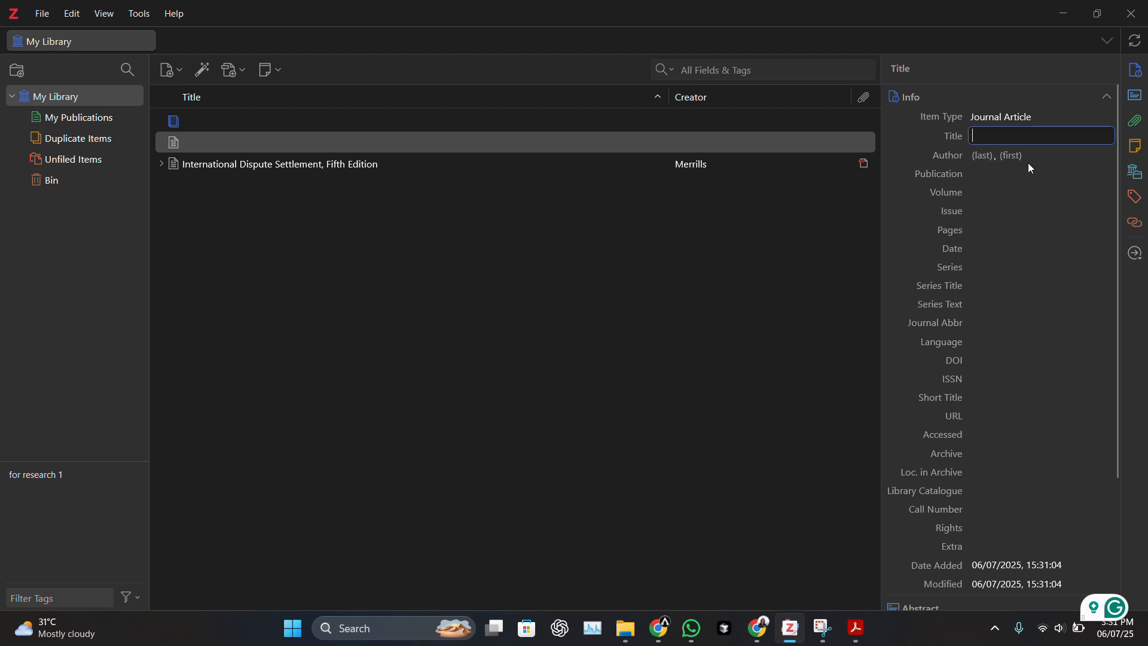
Step: Copy the title "On Galtung's Approach to Peace Studies" from the PDF in Adobe Acrobat into the new journal article's Title in Zotero
{"action": "key", "text": "alt+Tab"}
{"action": "key", "text": "alt+Tab"}
{"action": "key", "text": "alt+Tab"}
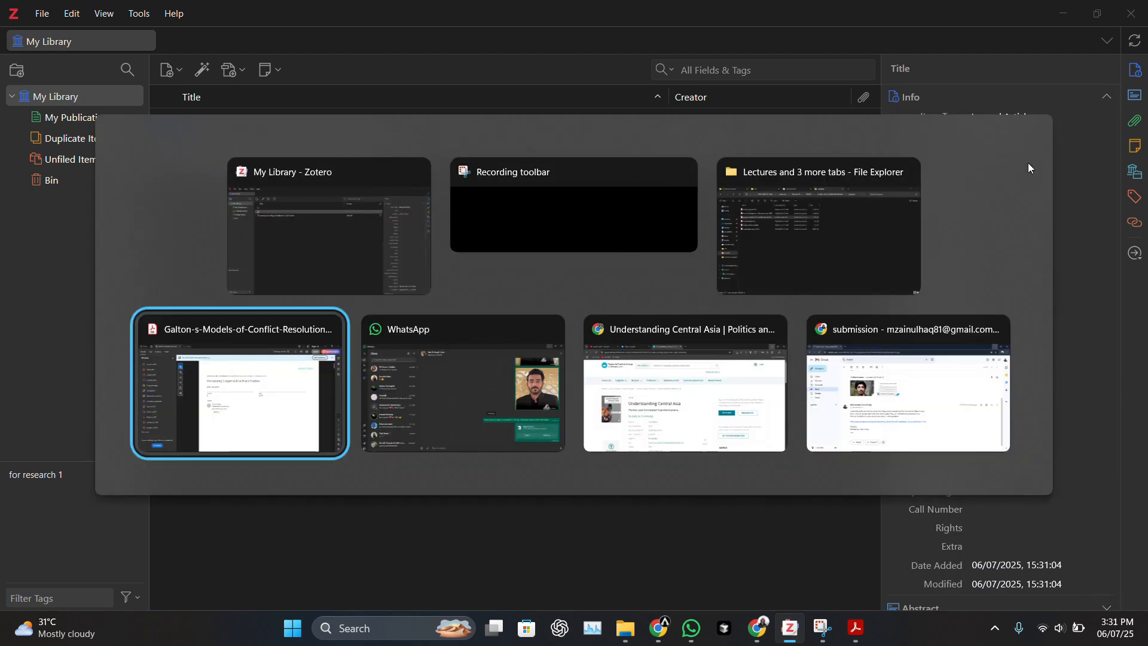
{"action": "scroll", "coordinate": [899, 264], "scroll_direction": "down", "scroll_amount": 10}
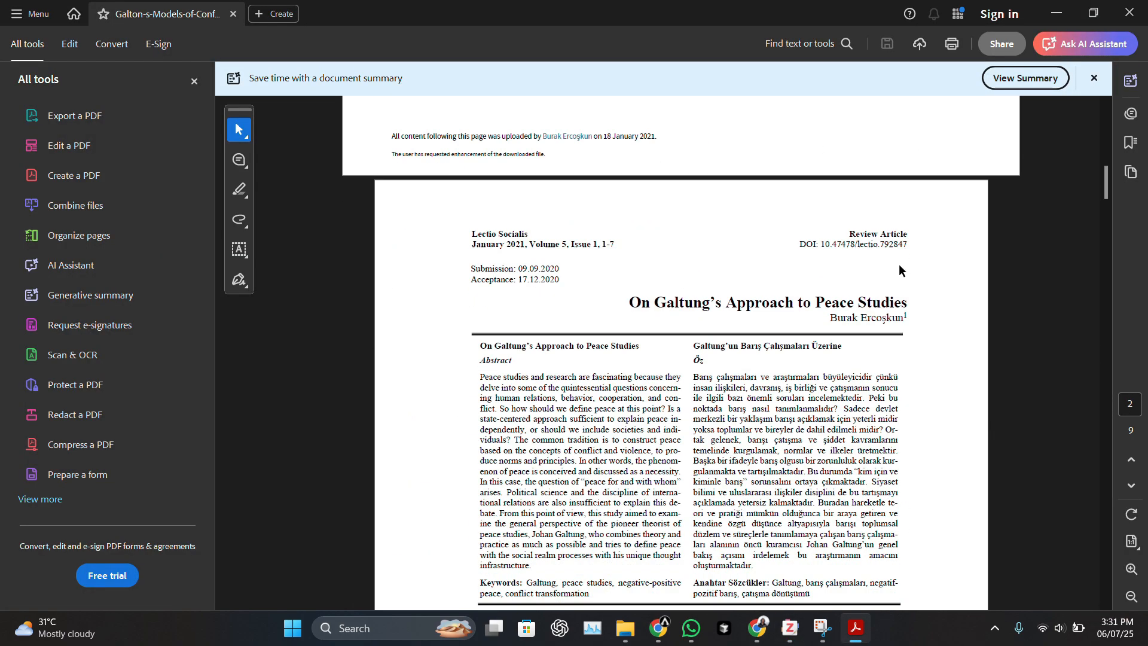
{"action": "scroll", "coordinate": [899, 271], "scroll_direction": "down", "scroll_amount": 3}
{"action": "scroll", "coordinate": [899, 270], "scroll_direction": "up", "scroll_amount": 6}
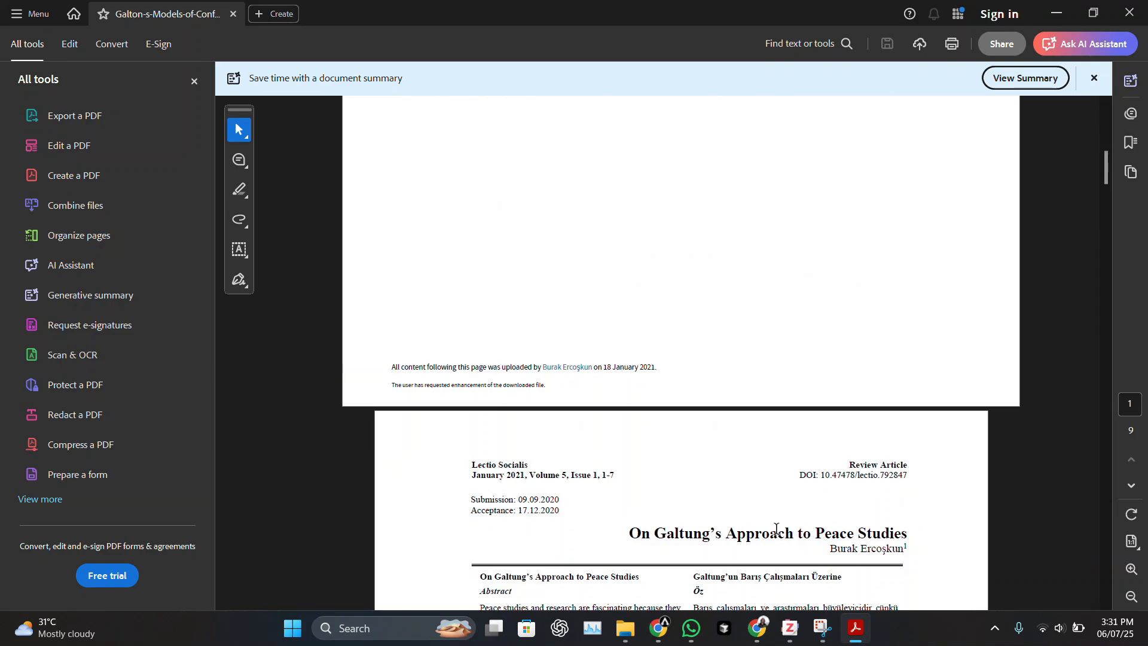
{"action": "scroll", "coordinate": [778, 530], "scroll_direction": "down", "scroll_amount": 2}
{"action": "left_click_drag", "start_coordinate": [629, 428], "coordinate": [888, 426]}
{"action": "key", "text": "ctrl+c"}
{"action": "key", "text": "alt+Tab"}
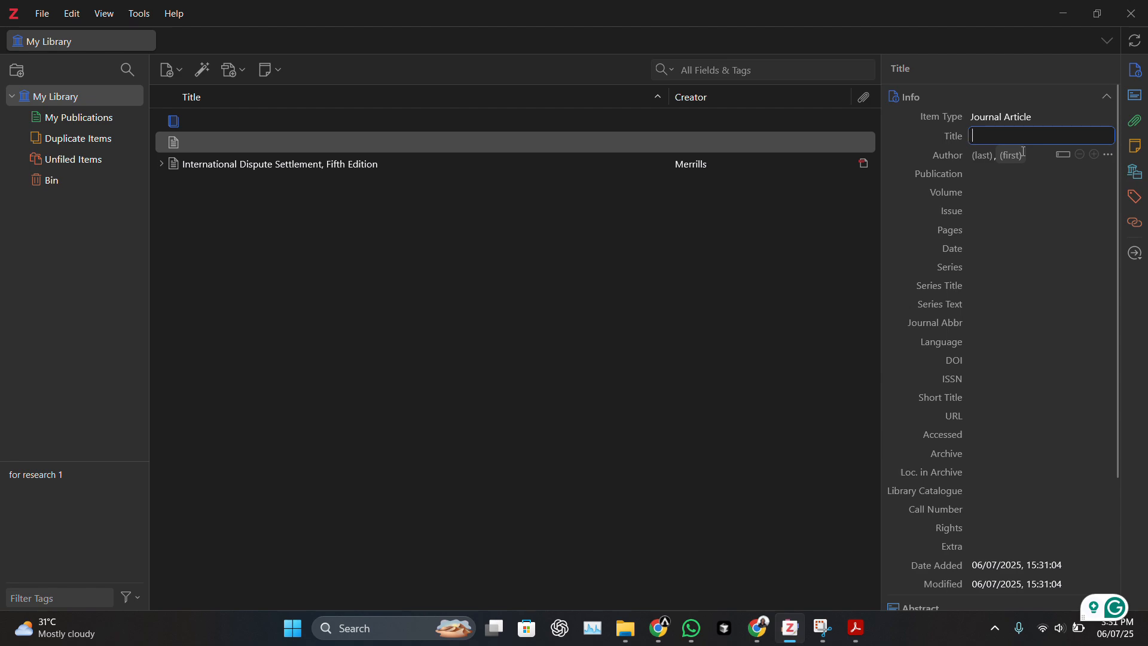
{"action": "key", "text": "ctrl+v"}
Step: Copy the DOI 10.47478/lectio.792847 from the PDF in Acrobat into the journal article's DOI field in Zotero
{"action": "key", "text": "alt+Tab"}
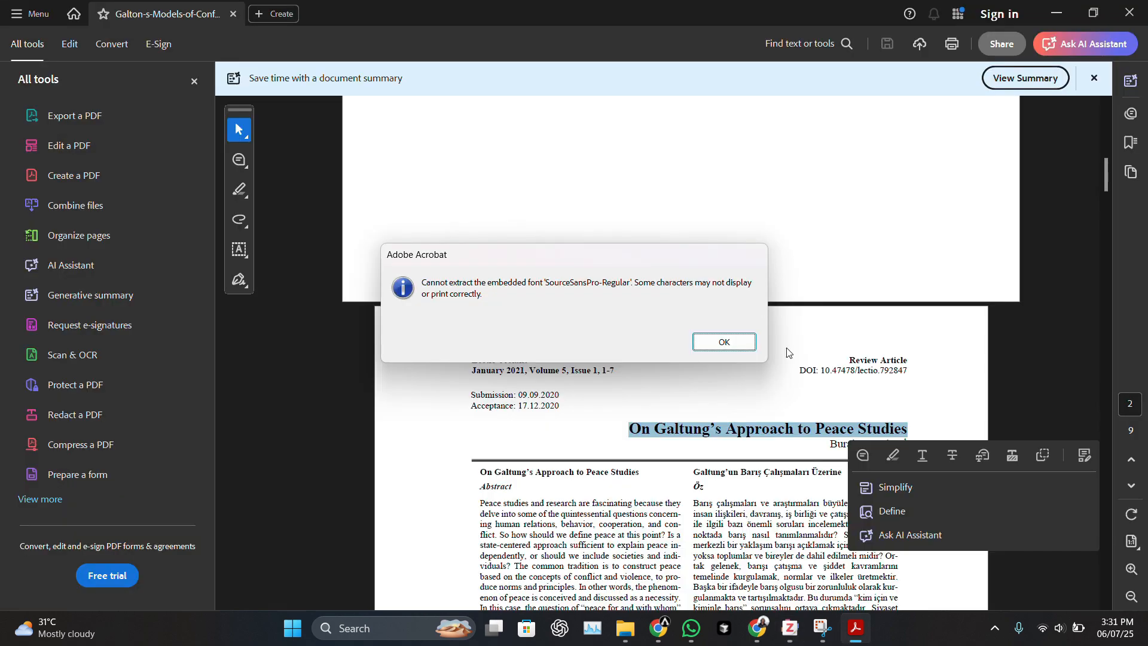
{"action": "left_click", "coordinate": [726, 335]}
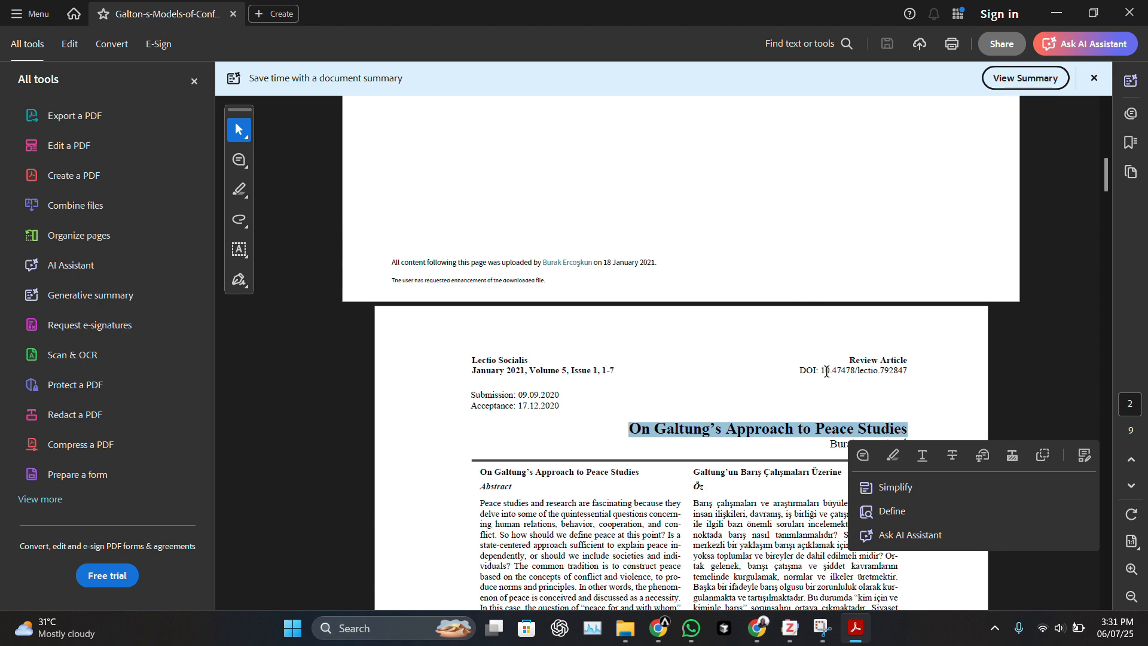
{"action": "left_click_drag", "start_coordinate": [821, 371], "coordinate": [921, 386]}
{"action": "key", "text": "alt+Tab"}
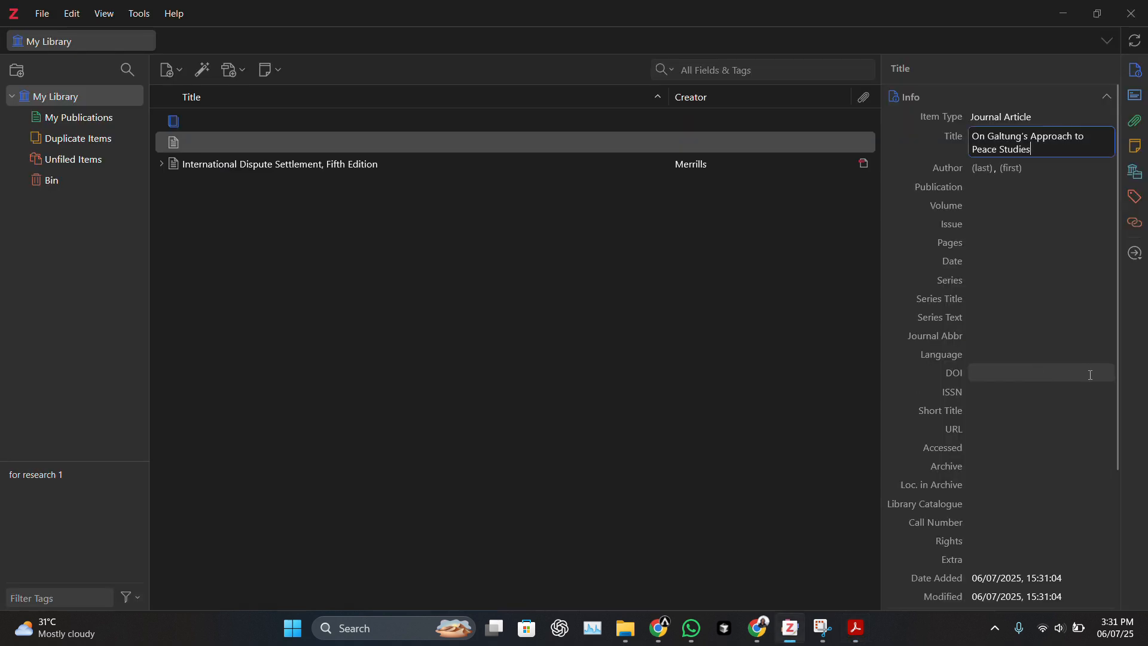
{"action": "left_click", "coordinate": [1036, 374]}
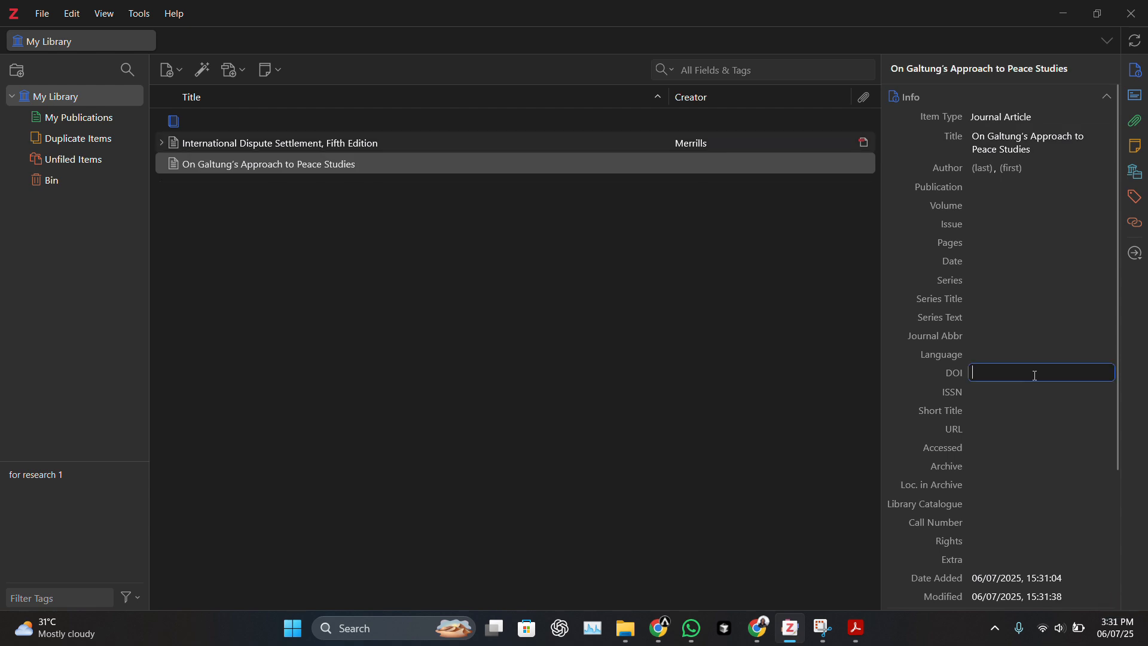
{"action": "key", "text": "ctrl+v"}
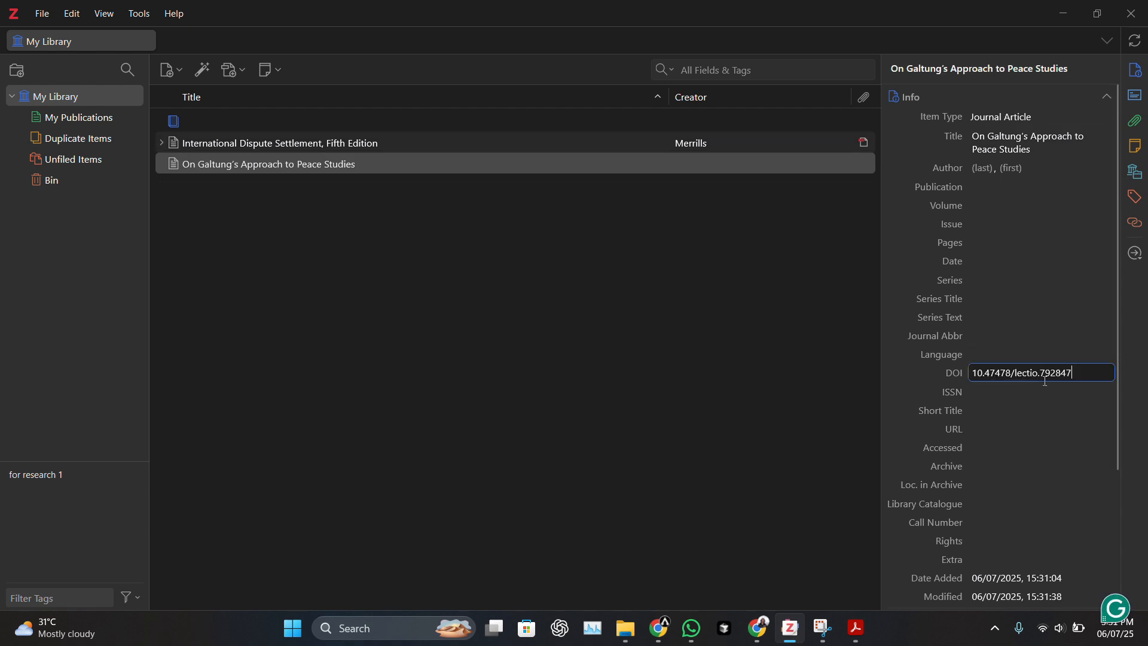
{"action": "scroll", "coordinate": [1045, 381], "scroll_direction": "down", "scroll_amount": 3}
{"action": "left_click", "coordinate": [796, 305]}
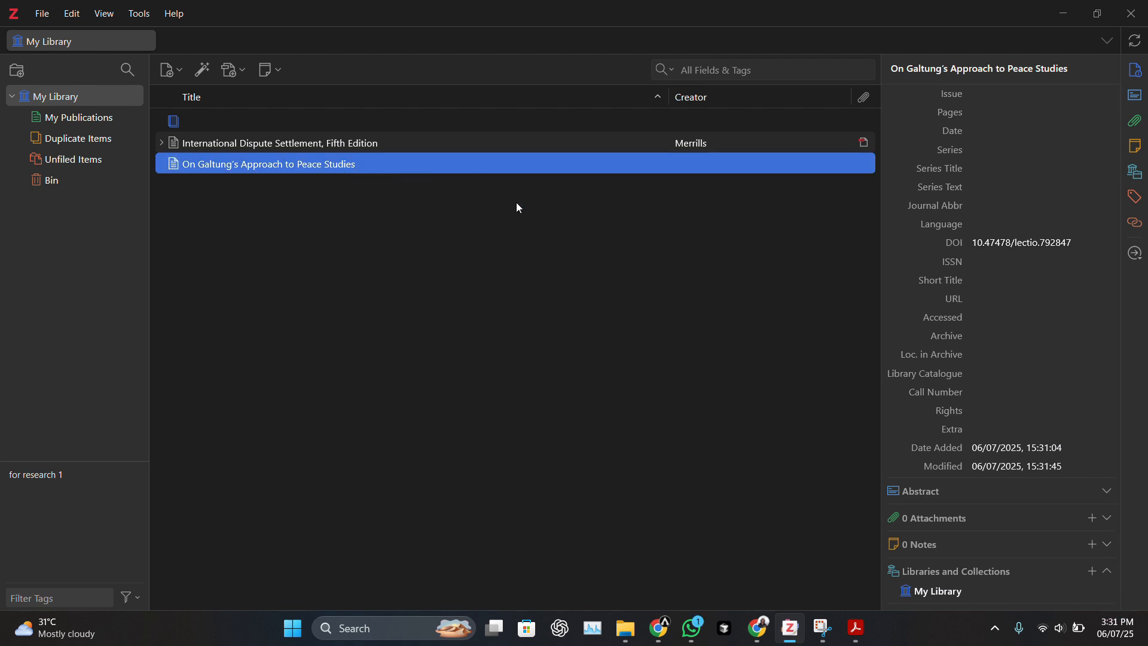
{"action": "scroll", "coordinate": [957, 308], "scroll_direction": "up", "scroll_amount": 3}
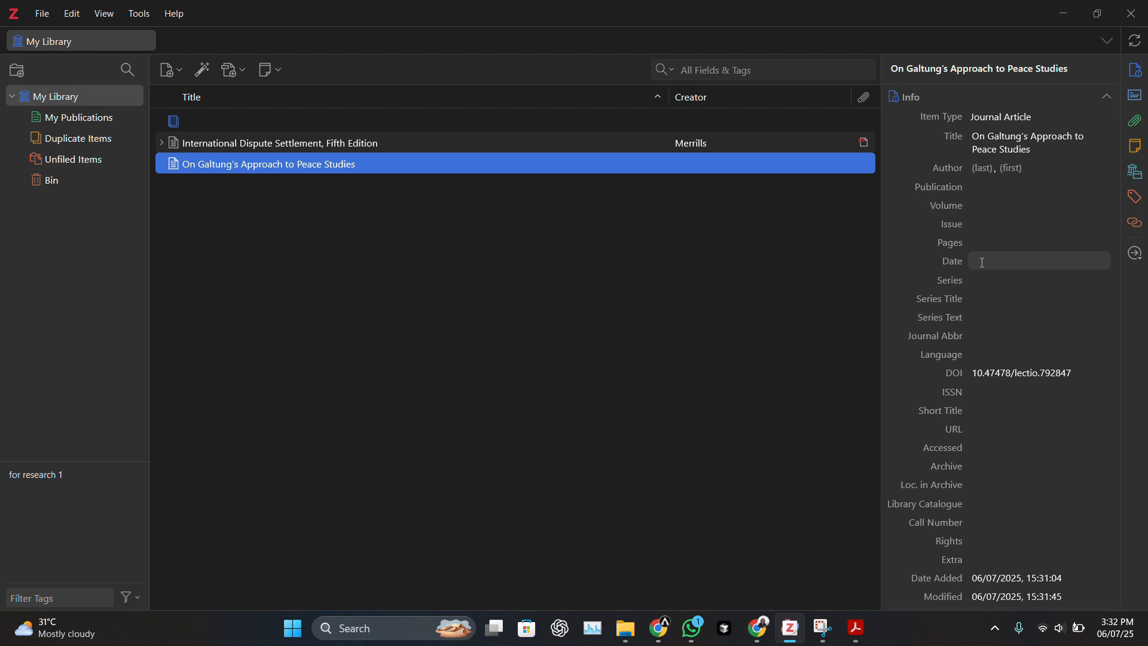
Step: Add the article by identifier using the DOI 10.47478/lectio.792847 copied from the PDF, and review its imported details against the manual entry
{"action": "left_click", "coordinate": [204, 74]}
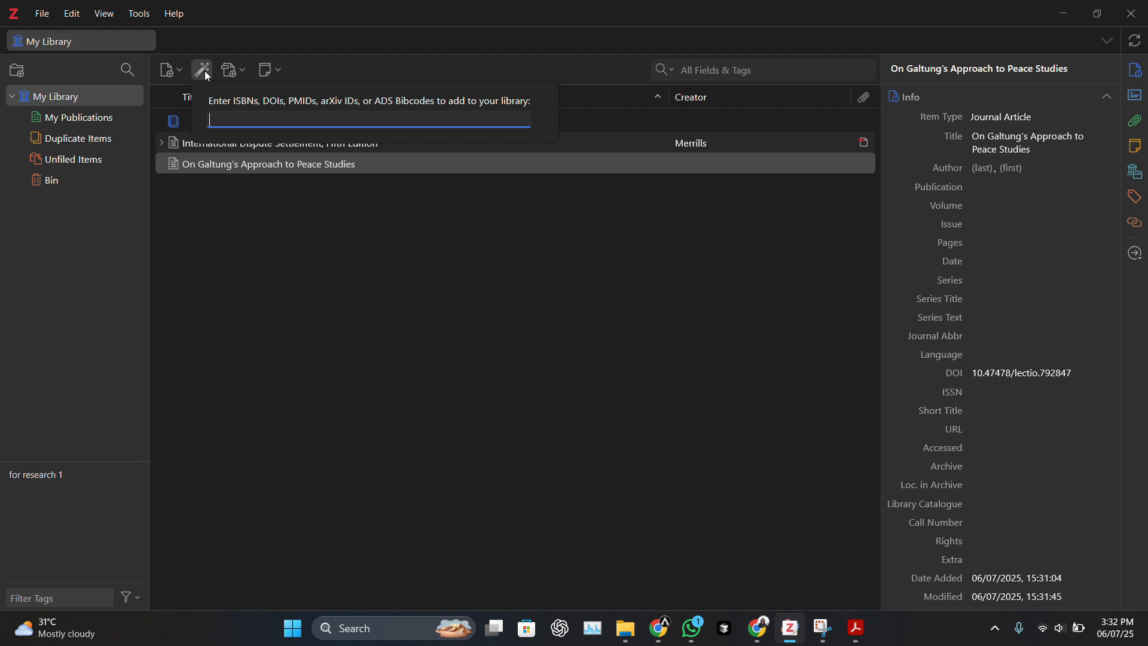
{"action": "key", "text": "alt+Tab"}
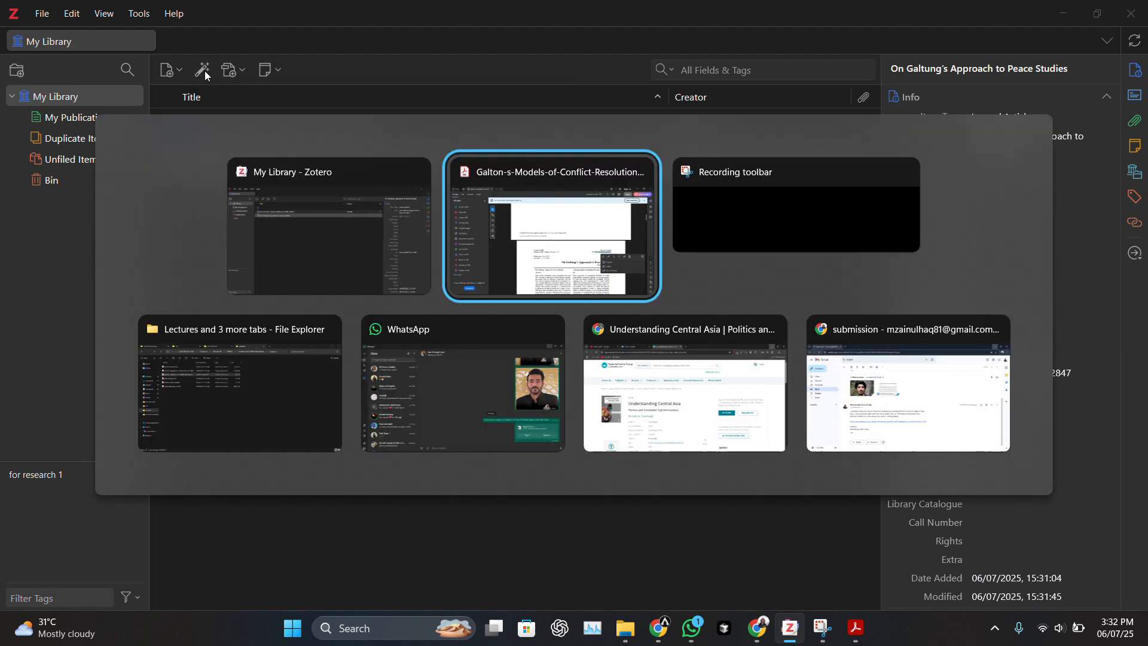
{"action": "left_click", "coordinate": [956, 352]}
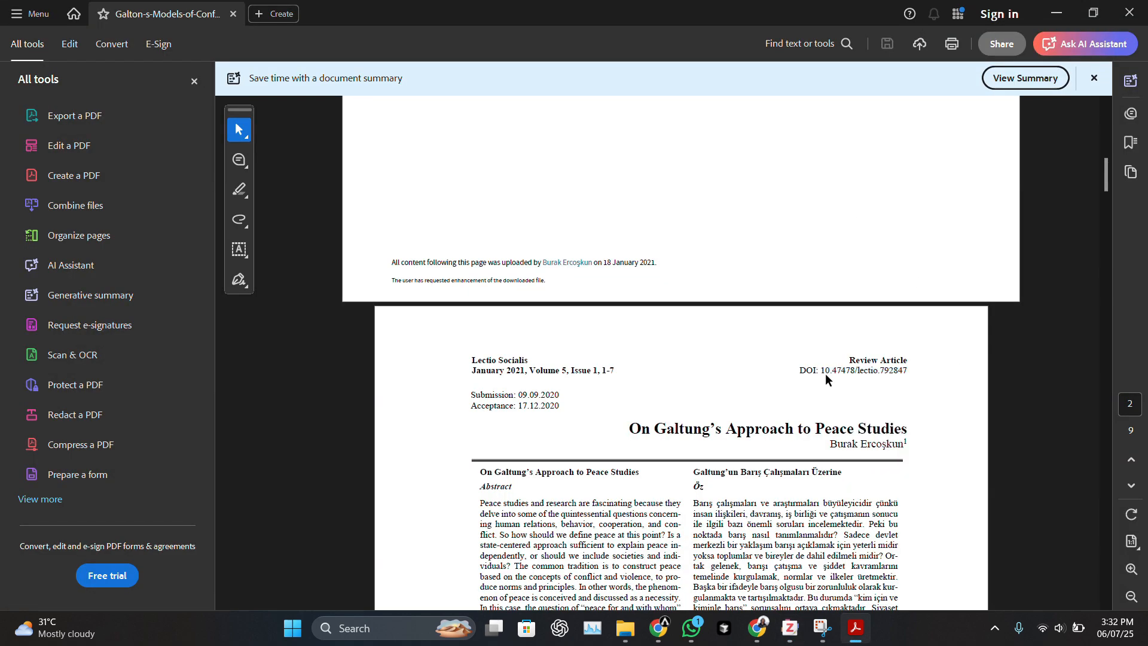
{"action": "left_click_drag", "start_coordinate": [824, 369], "coordinate": [917, 371]}
{"action": "left_click", "coordinate": [937, 377]}
{"action": "left_click_drag", "start_coordinate": [821, 371], "coordinate": [912, 379]}
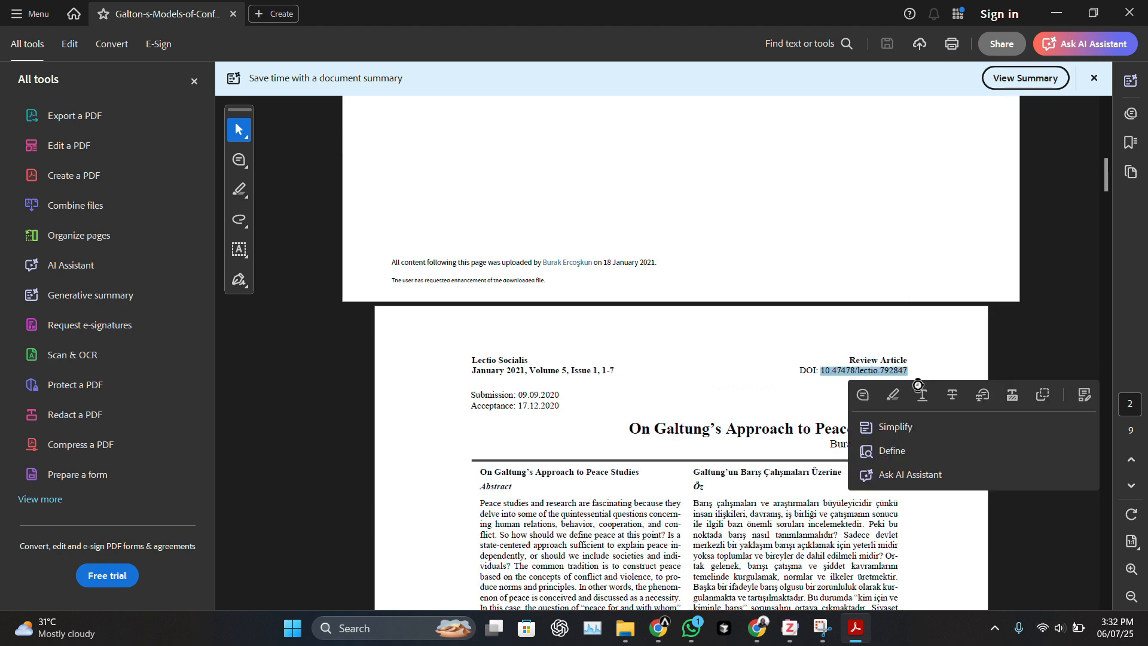
{"action": "key", "text": "alt+Tab"}
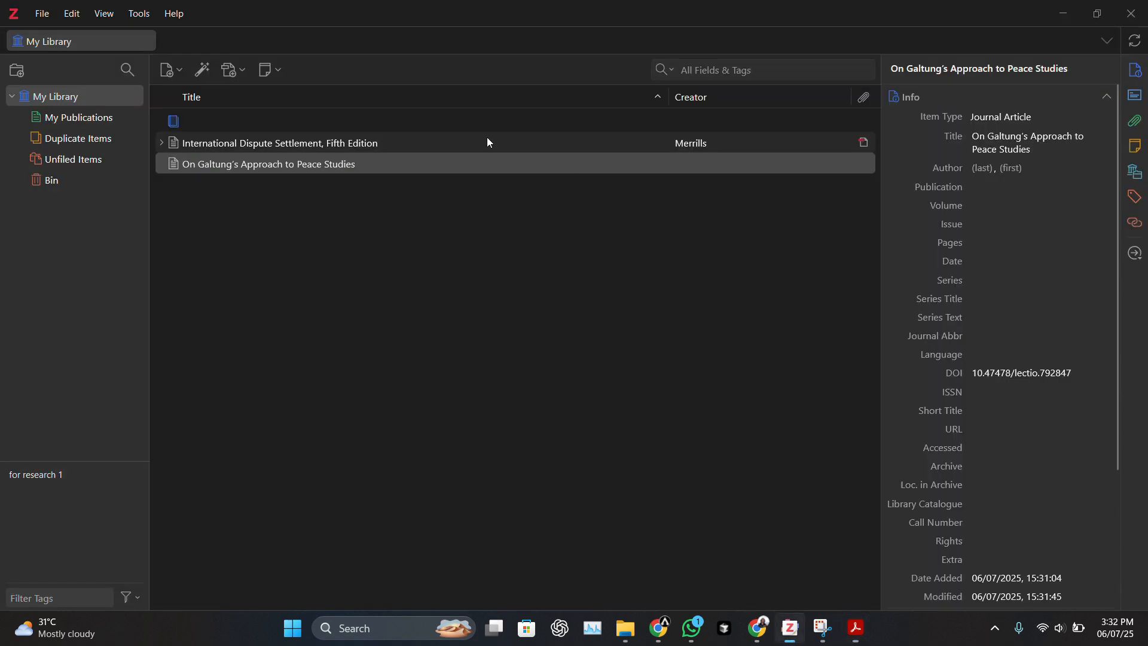
{"action": "left_click", "coordinate": [202, 70]}
{"action": "key", "text": "ctrl+v"}
{"action": "key", "text": "Return"}
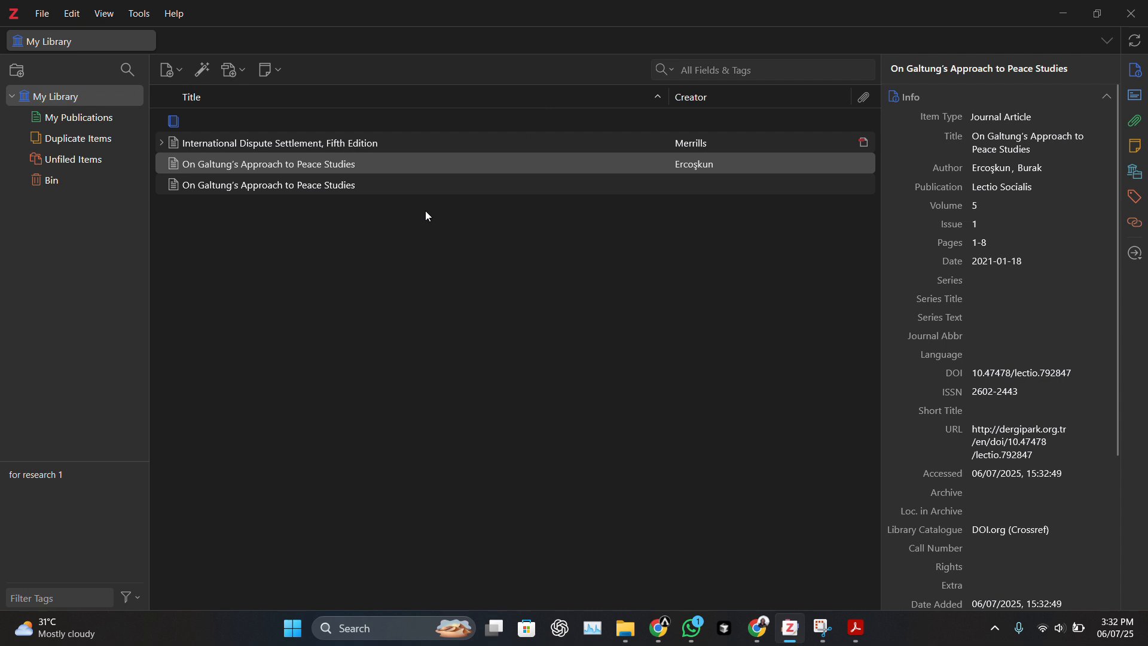
{"action": "left_click", "coordinate": [399, 187]}
{"action": "left_click", "coordinate": [461, 170]}
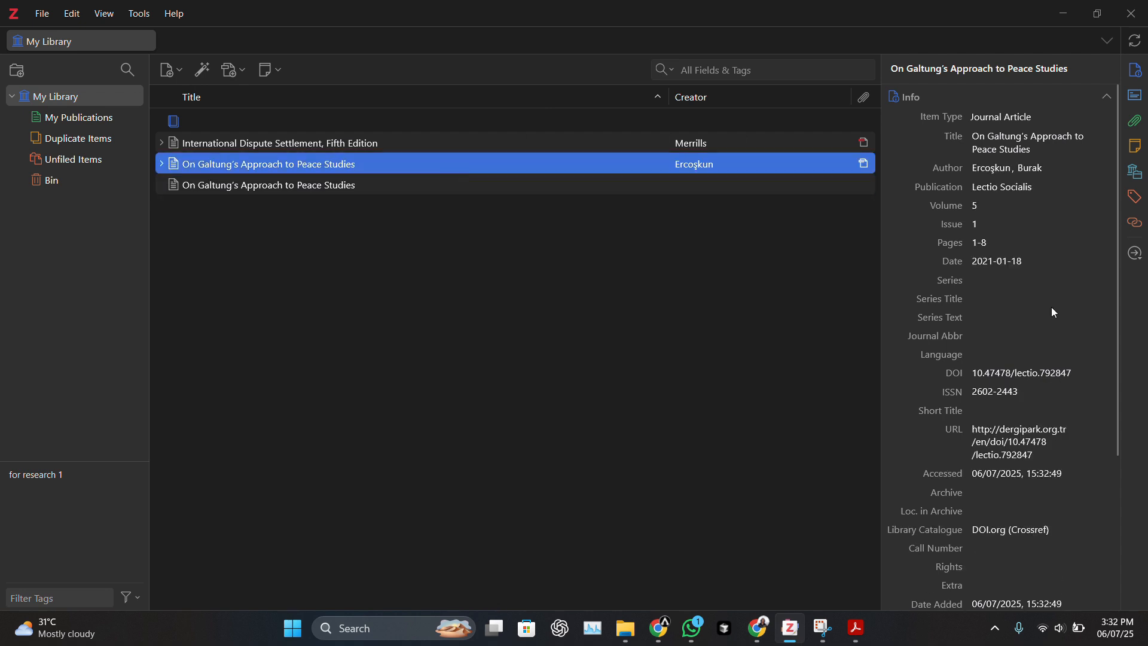
{"action": "scroll", "coordinate": [1055, 312], "scroll_direction": "down", "scroll_amount": 4}
{"action": "scroll", "coordinate": [1054, 312], "scroll_direction": "up", "scroll_amount": 4}
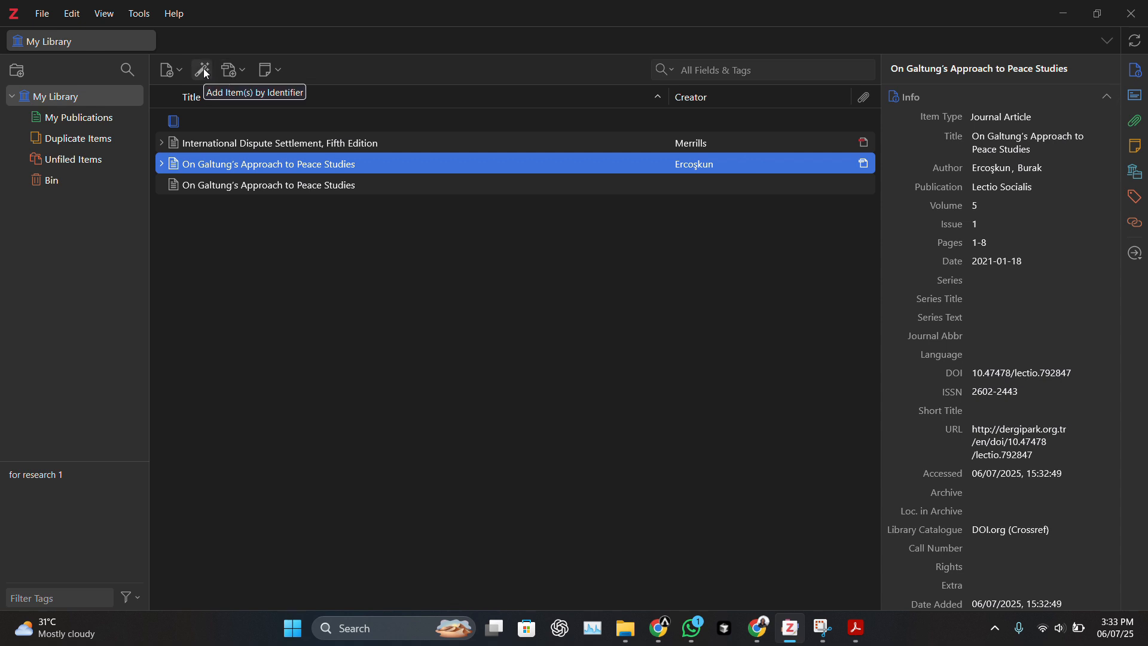
Step: Add the stored file "yugoslavia iraq conflict" from the Lectures folder to the library and collapse its attachment info
{"action": "left_click", "coordinate": [239, 70]}
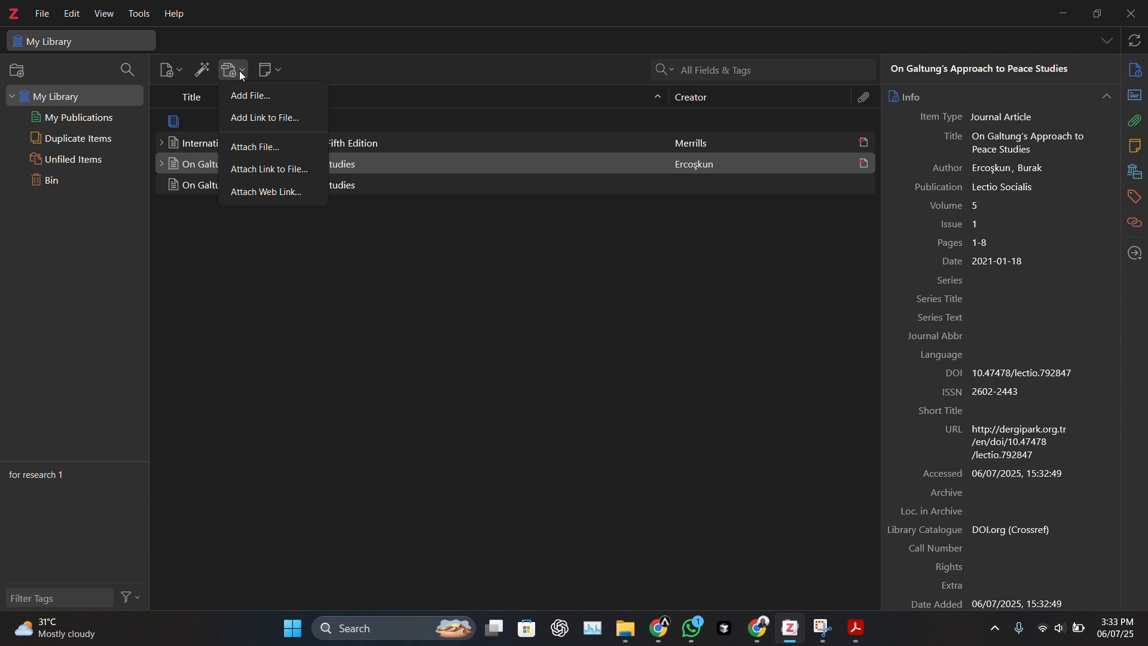
{"action": "left_click", "coordinate": [263, 98]}
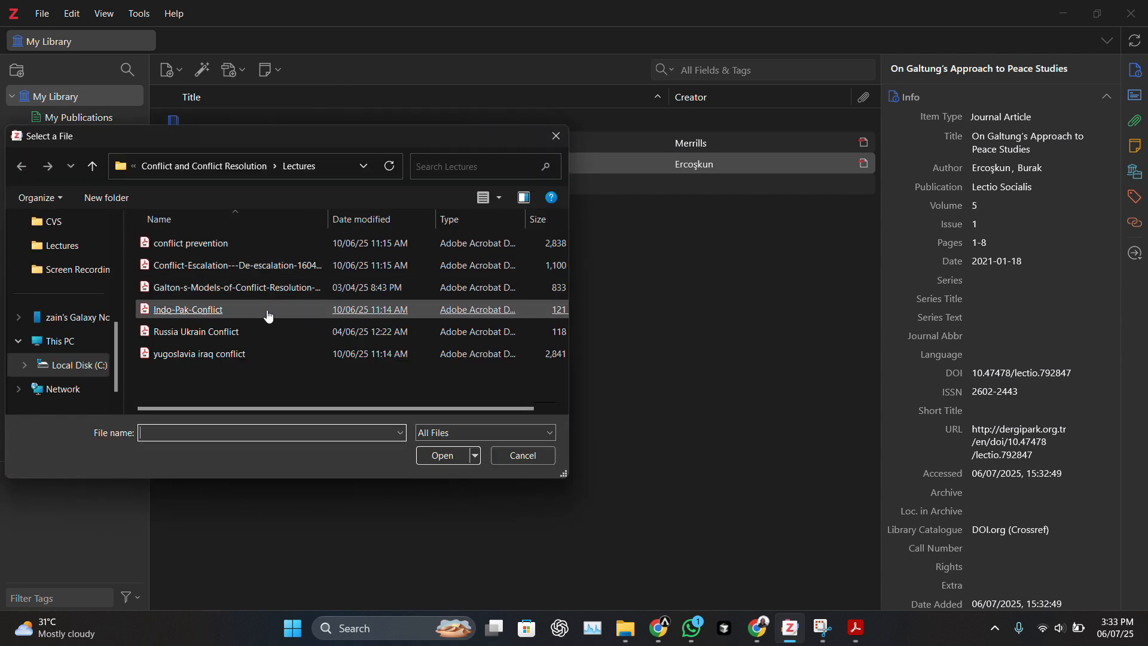
{"action": "double_click", "coordinate": [236, 354]}
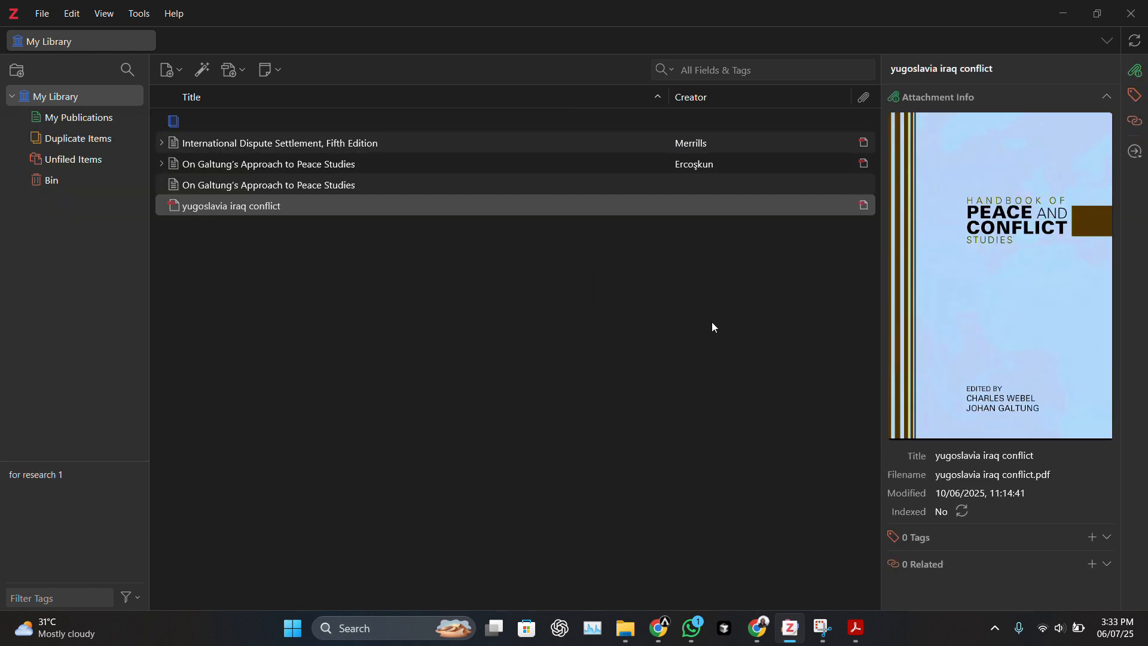
{"action": "left_click", "coordinate": [444, 206]}
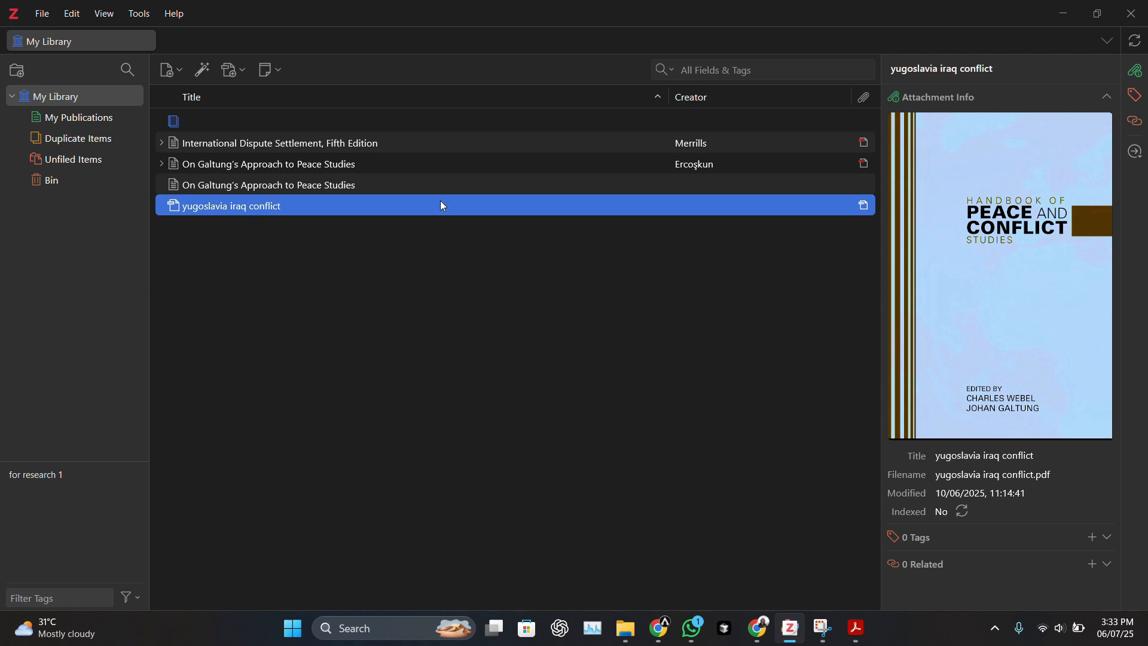
{"action": "left_click", "coordinate": [1107, 98]}
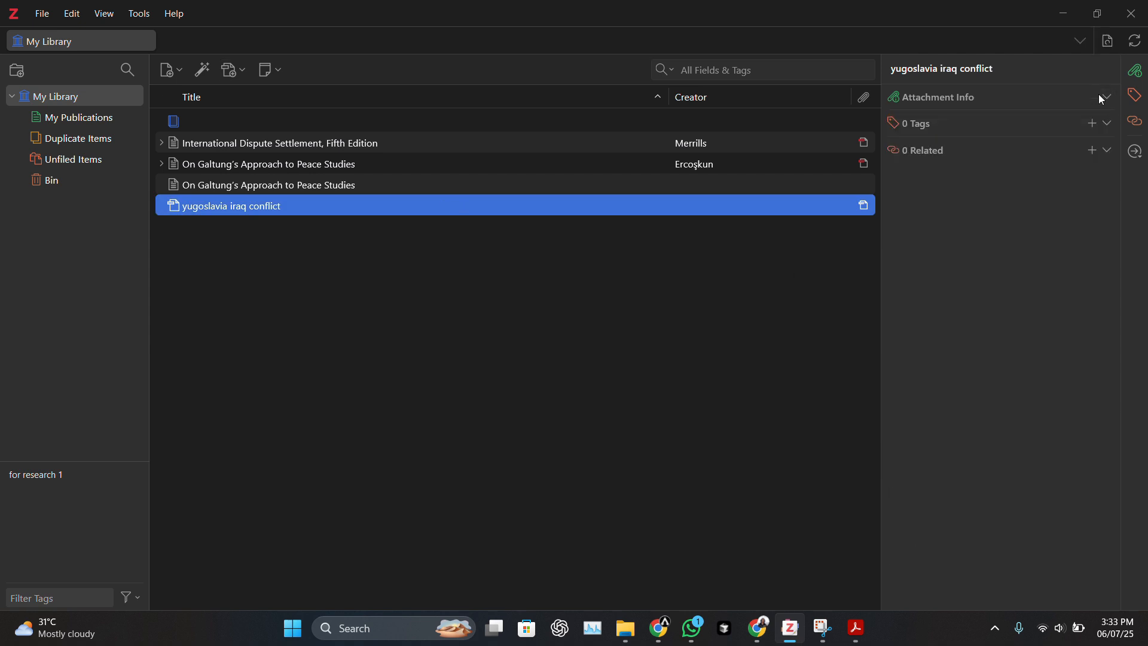
Step: Examine the bibliographic details retrieved for the added PDF, now listed as the book "Handbook of peace and conflict studies"
{"action": "left_click", "coordinate": [1101, 96]}
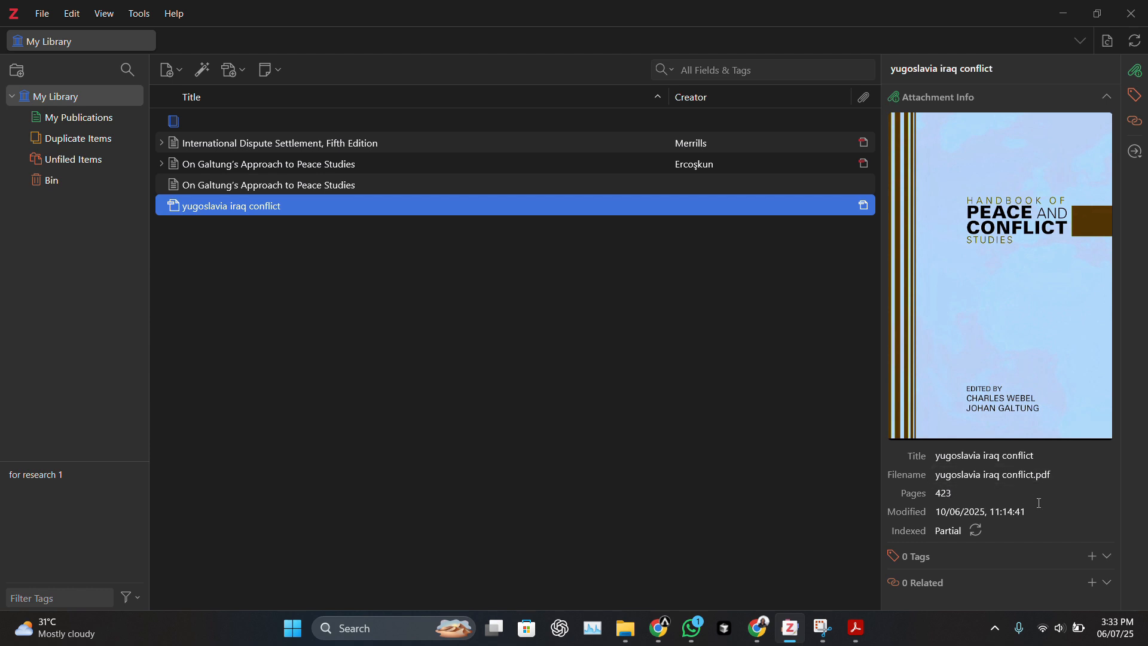
{"action": "left_click", "coordinate": [1105, 555]}
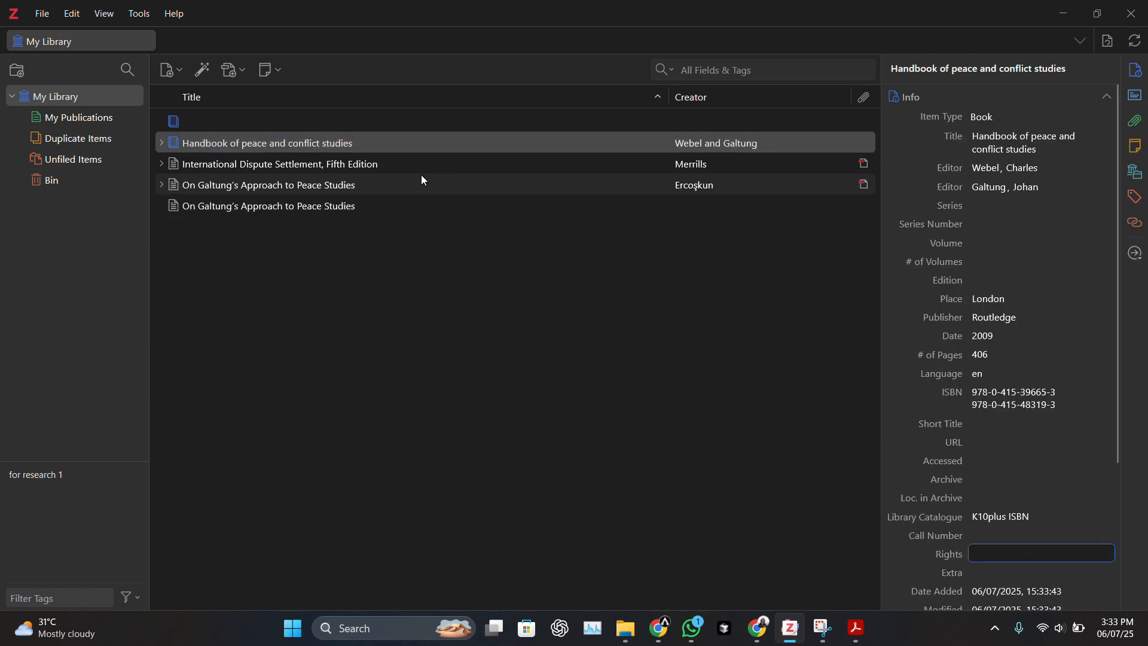
{"action": "left_click", "coordinate": [379, 151]}
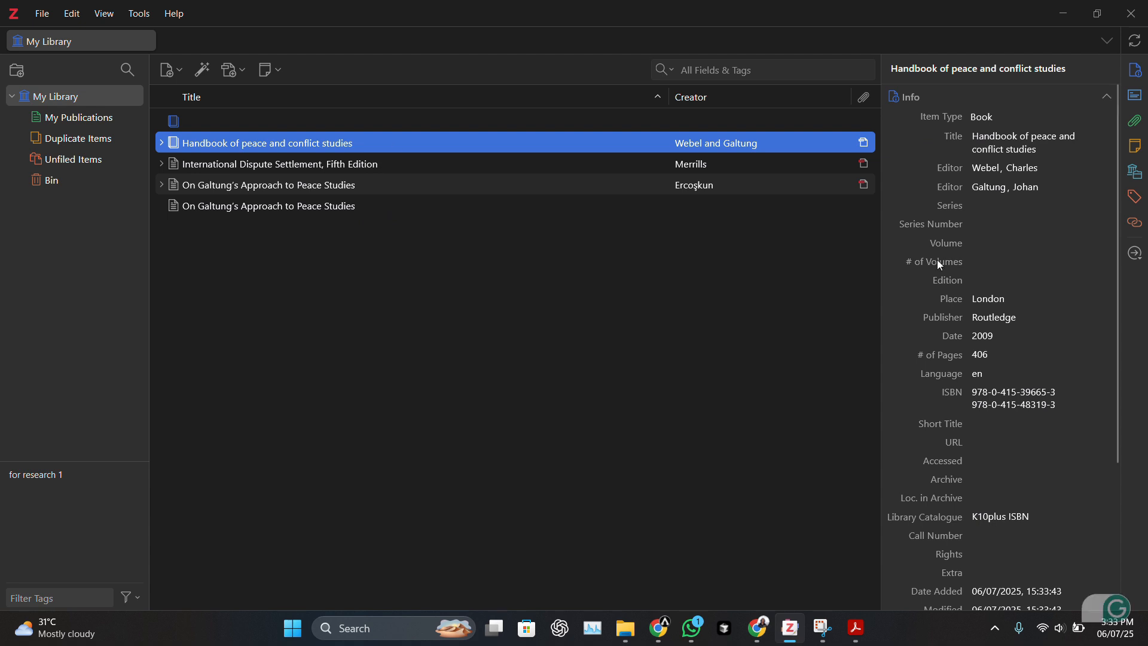
{"action": "scroll", "coordinate": [1046, 279], "scroll_direction": "down", "scroll_amount": 3}
{"action": "scroll", "coordinate": [1044, 279], "scroll_direction": "up", "scroll_amount": 3}
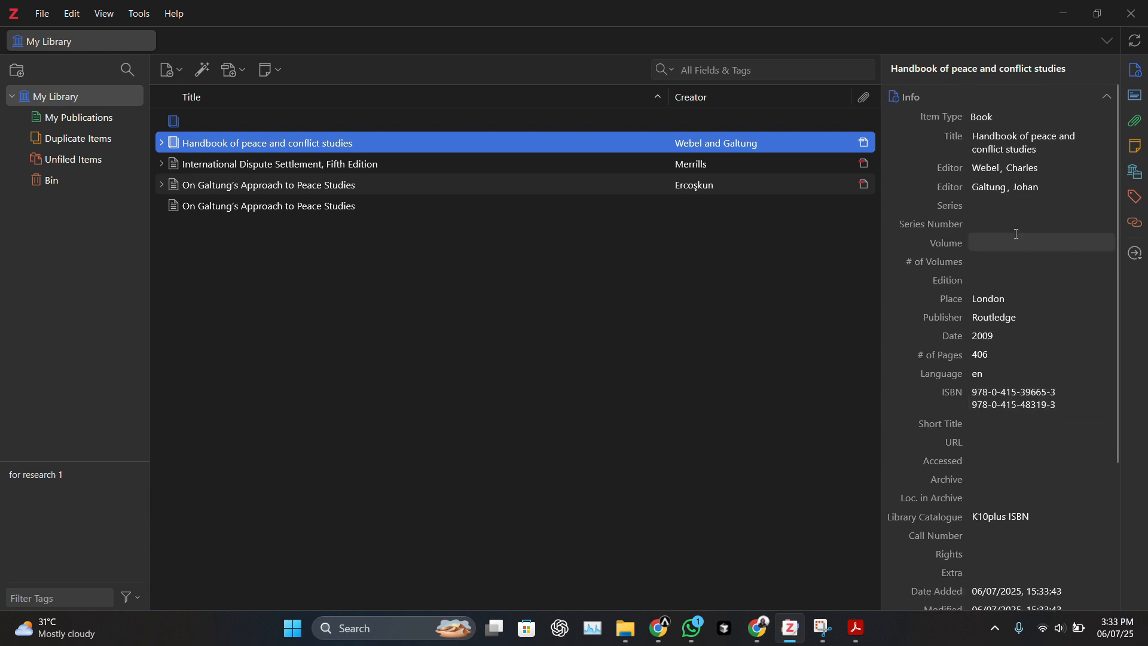
{"action": "scroll", "coordinate": [1017, 234], "scroll_direction": "down", "scroll_amount": 3}
{"action": "scroll", "coordinate": [1016, 234], "scroll_direction": "up", "scroll_amount": 3}
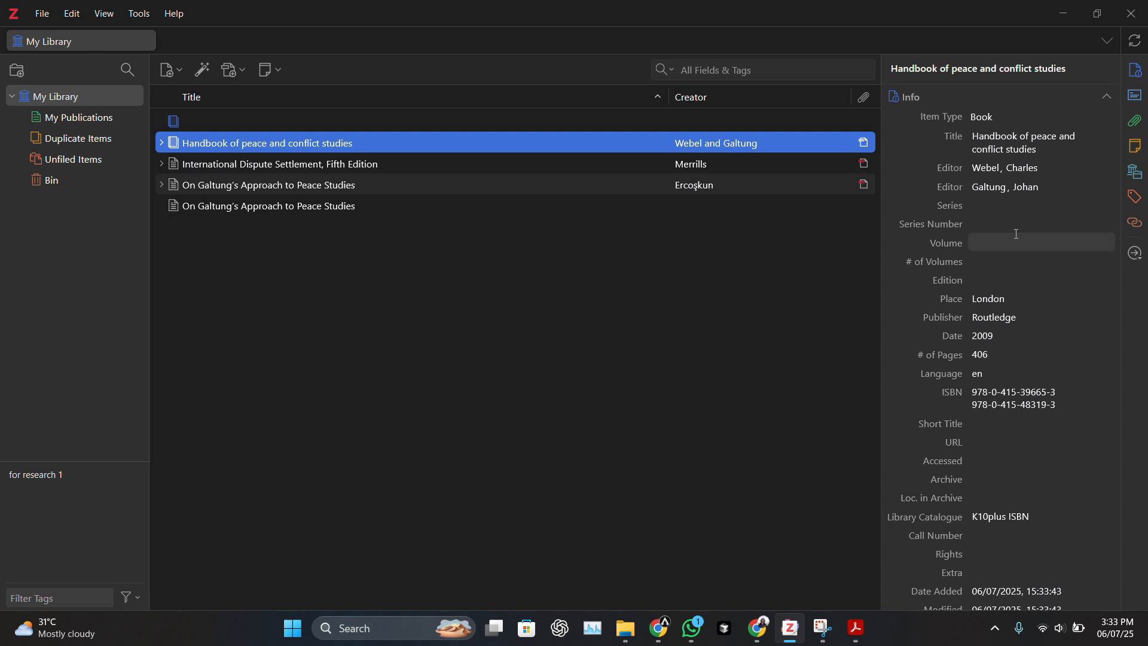
{"action": "scroll", "coordinate": [1017, 234], "scroll_direction": "down", "scroll_amount": 1}
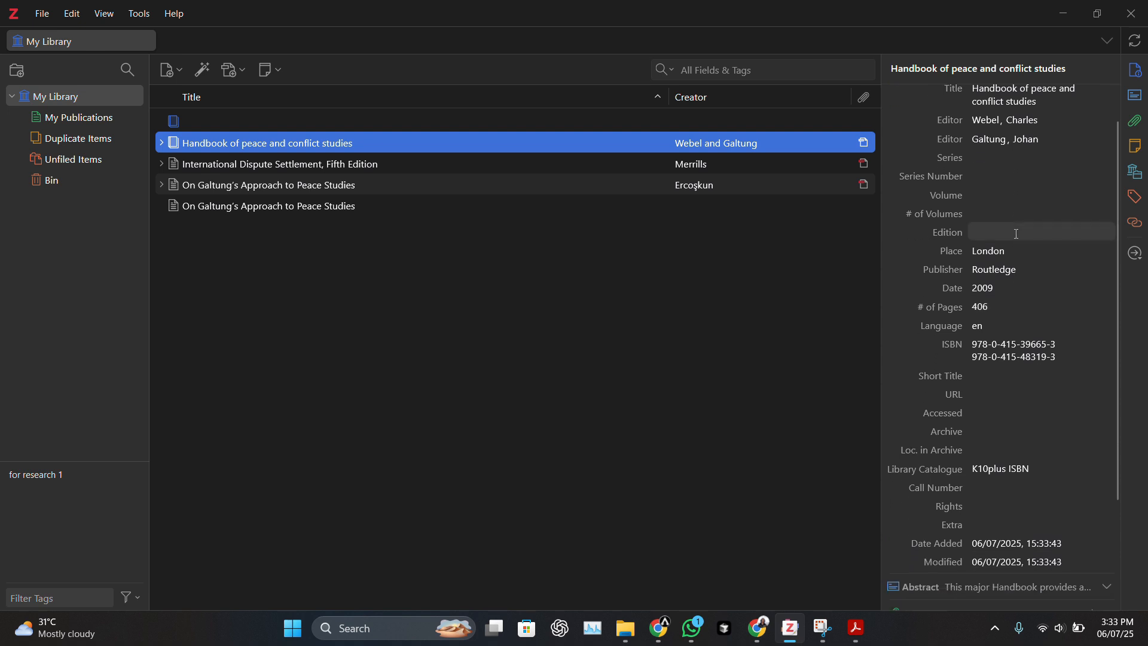
{"action": "scroll", "coordinate": [1017, 234], "scroll_direction": "up", "scroll_amount": 1}
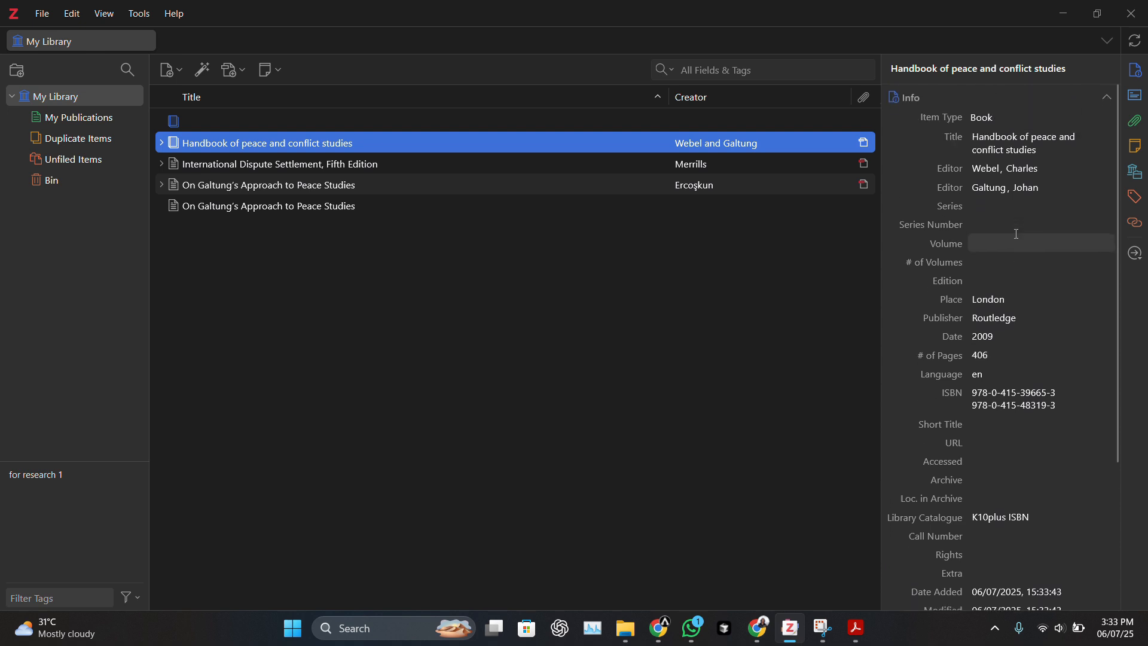
Step: Create a new item note under "Handbook of peace and conflict studies"
{"action": "left_click", "coordinate": [279, 72]}
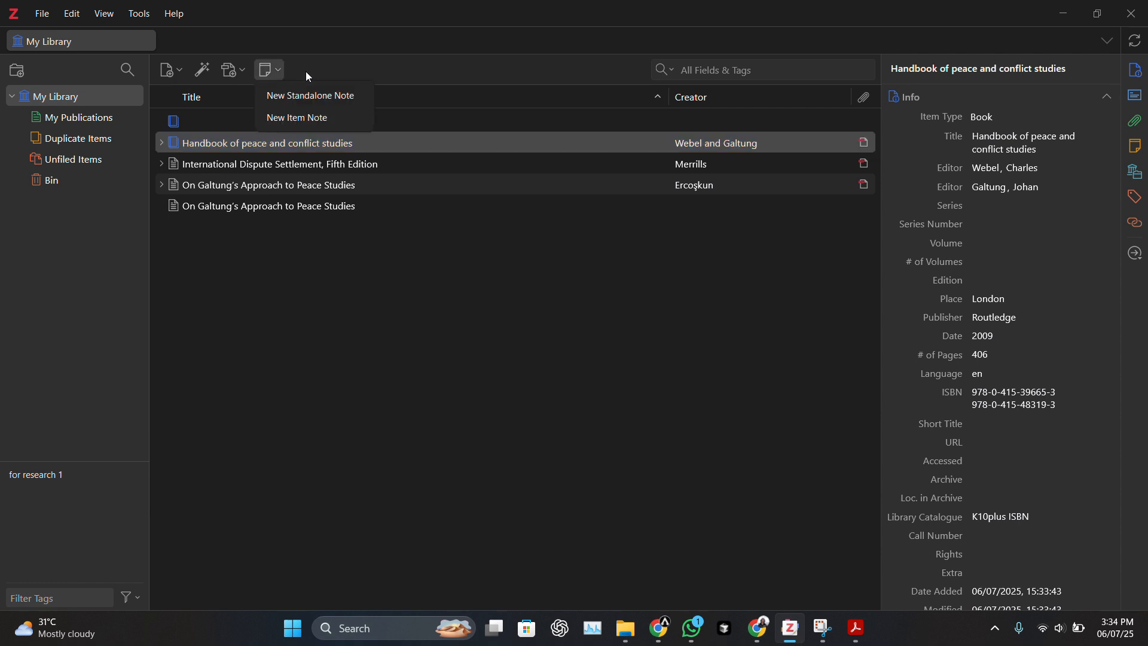
{"action": "left_click", "coordinate": [323, 72]}
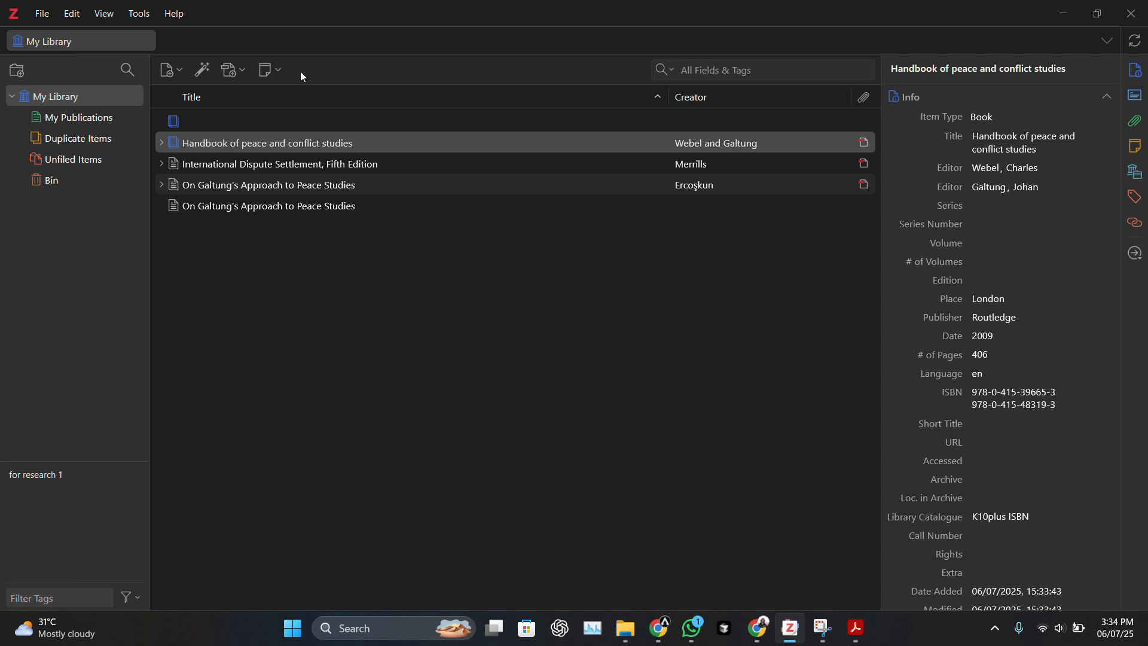
{"action": "left_click", "coordinate": [280, 69]}
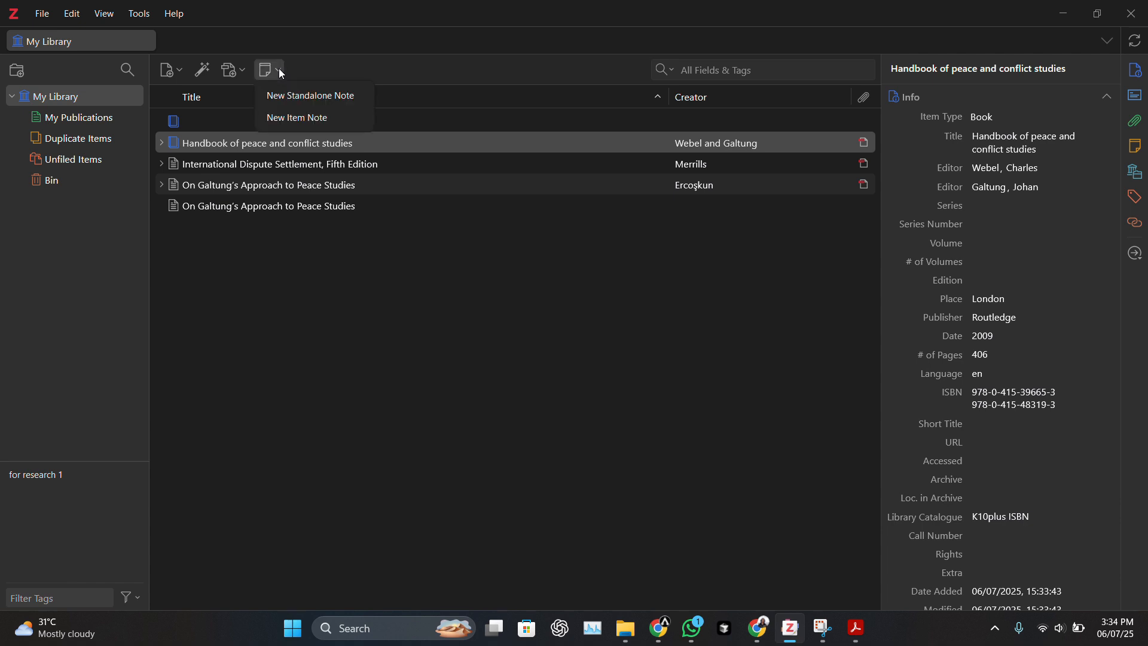
{"action": "left_click", "coordinate": [397, 64]}
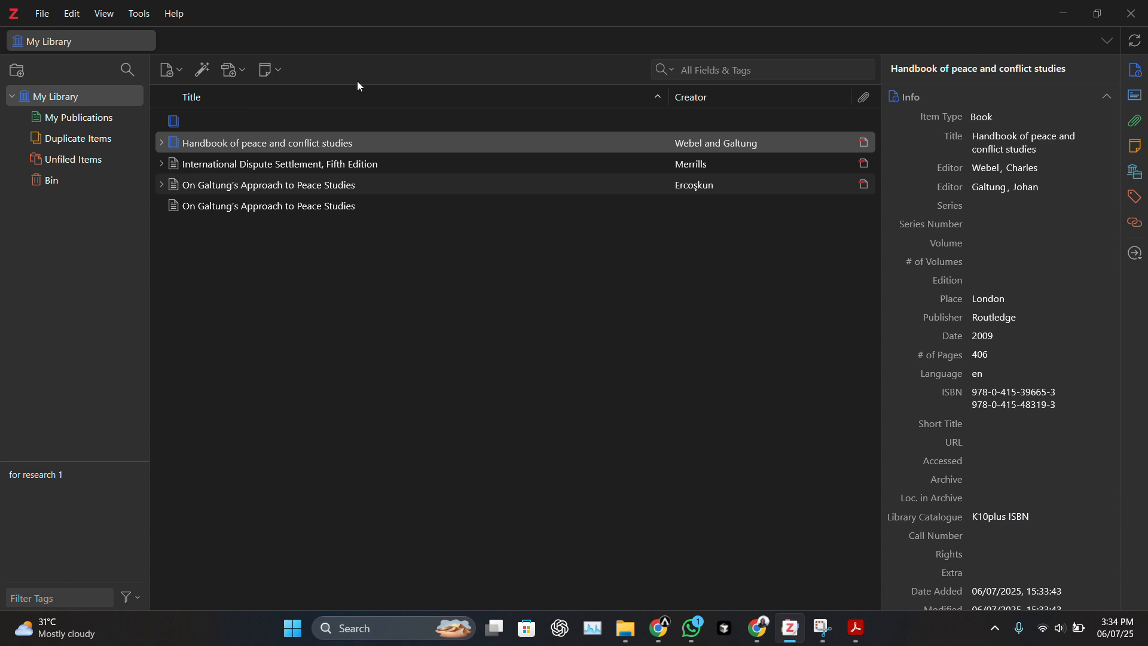
{"action": "left_click", "coordinate": [276, 73]}
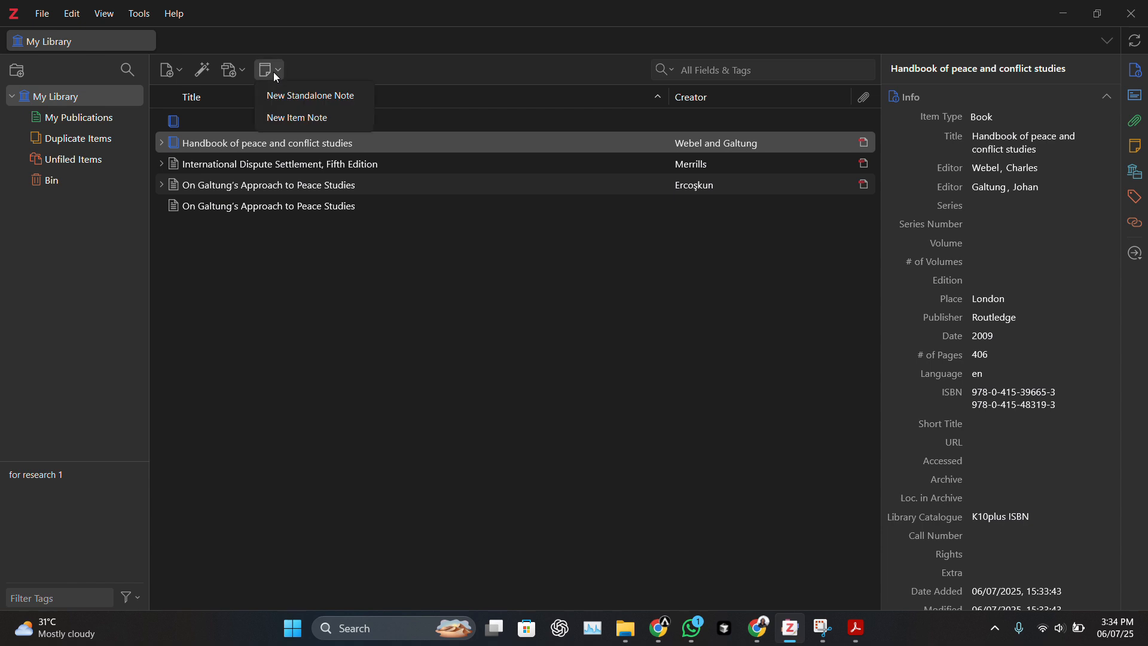
{"action": "left_click", "coordinate": [326, 115]}
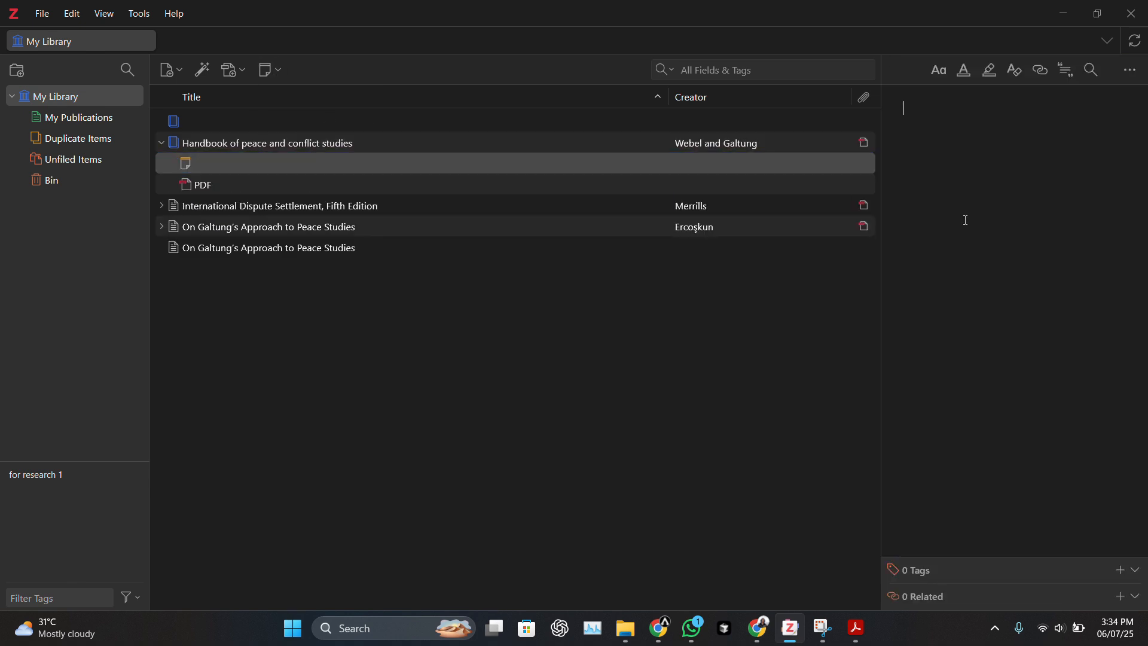
{"action": "type", "text": "adadadna,dada"}
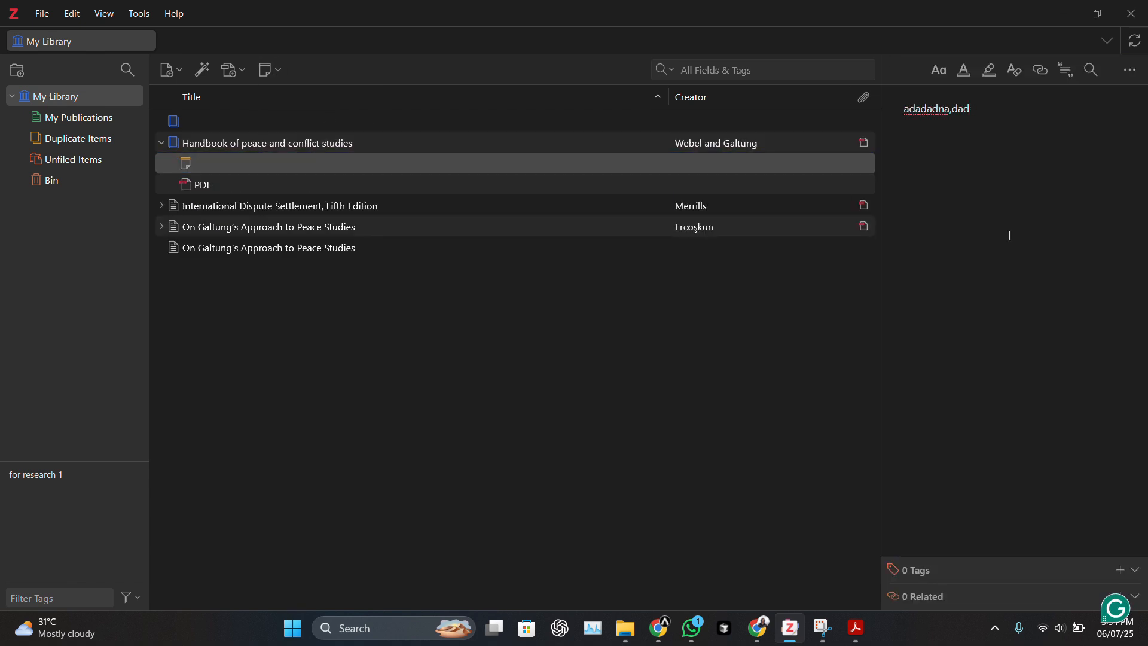
{"action": "key", "text": "BackSpace"}
{"action": "key", "text": "BackSpace"}
{"action": "key", "text": "BackSpace"}
{"action": "key", "text": "BackSpace"}
{"action": "key", "text": "BackSpace"}
{"action": "key", "text": "BackSpace"}
{"action": "key", "text": "BackSpace"}
{"action": "key", "text": "BackSpace"}
{"action": "key", "text": "BackSpace"}
{"action": "key", "text": "BackSpace"}
{"action": "key", "text": "BackSpace"}
{"action": "key", "text": "BackSpace"}
{"action": "key", "text": "BackSpace"}
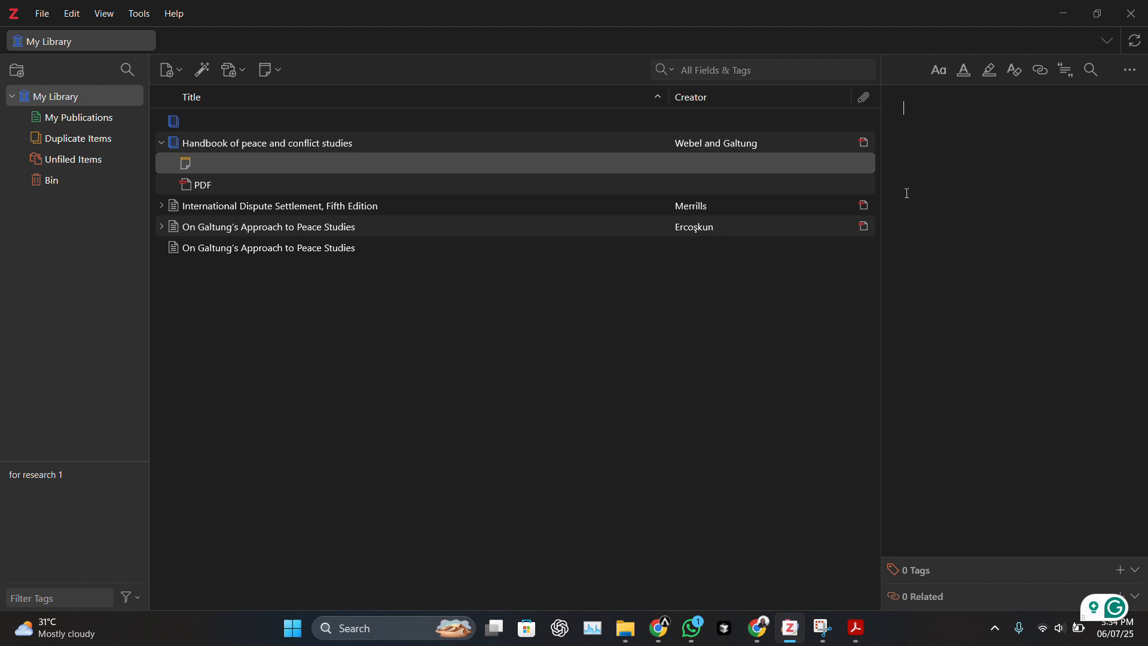
Step: Copy the passage beginning "Peace studies and research are fascinating" from the source document into the handbook's empty item note in Zotero
{"action": "key", "text": "alt+Tab"}
{"action": "left_click_drag", "start_coordinate": [481, 338], "coordinate": [595, 514]}
{"action": "key", "text": "ctrl+c"}
{"action": "key", "text": "alt+Tab"}
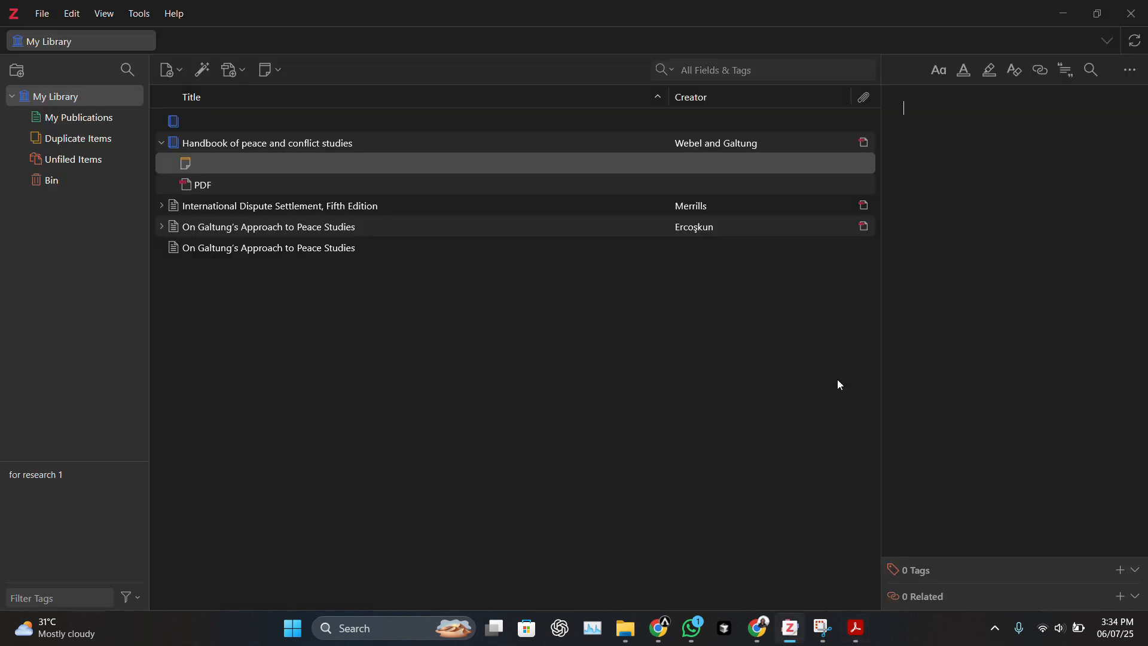
{"action": "key", "text": "ctrl+v"}
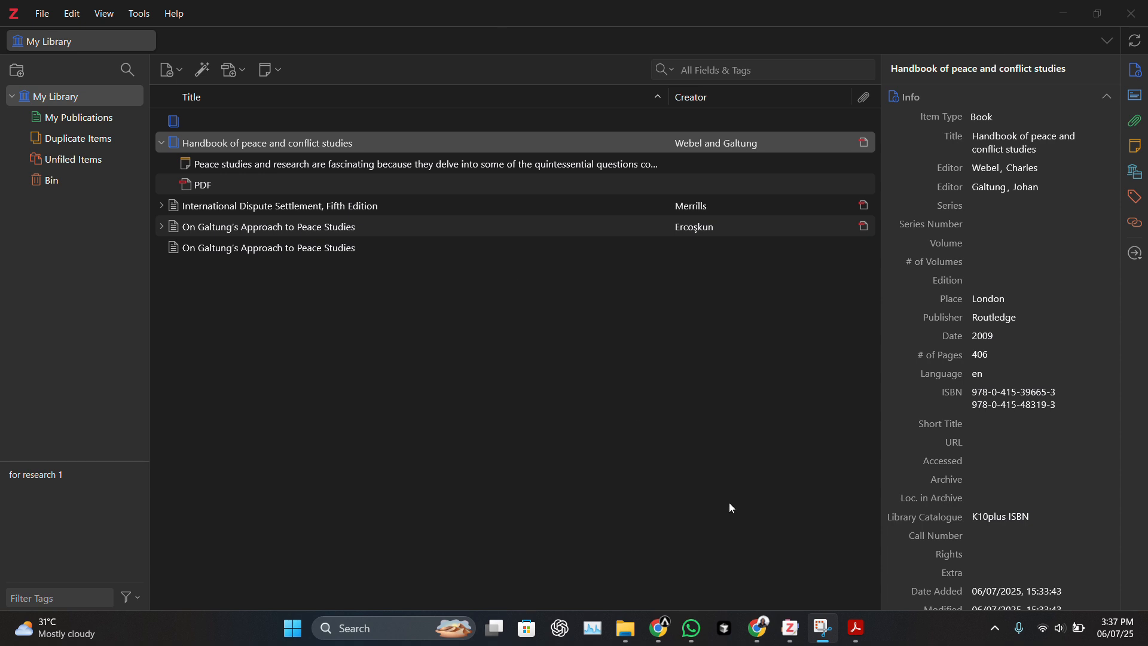
Step: Switch to Chrome and save the Taylor & Francis book "Understanding Central Asia" to My Library with the Zotero Connector
{"action": "left_click", "coordinate": [656, 625]}
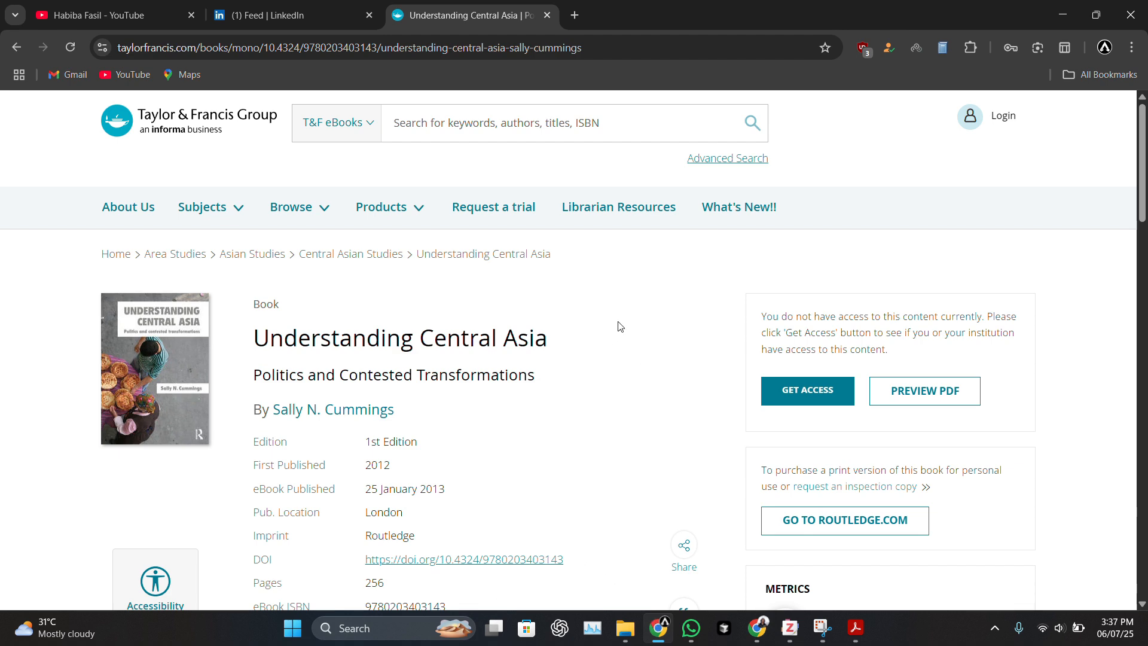
{"action": "scroll", "coordinate": [620, 326], "scroll_direction": "down", "scroll_amount": 3}
{"action": "scroll", "coordinate": [620, 326], "scroll_direction": "up", "scroll_amount": 3}
{"action": "scroll", "coordinate": [574, 402], "scroll_direction": "down", "scroll_amount": 1}
{"action": "scroll", "coordinate": [574, 402], "scroll_direction": "down", "scroll_amount": 3}
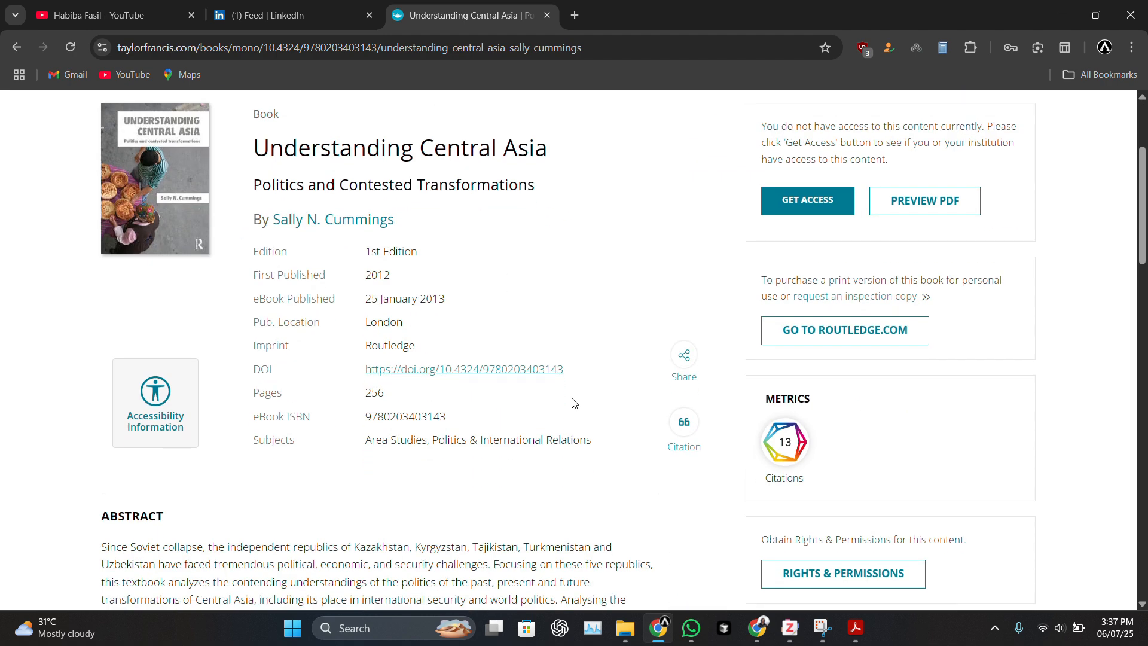
{"action": "scroll", "coordinate": [575, 402], "scroll_direction": "down", "scroll_amount": 1}
{"action": "scroll", "coordinate": [574, 403], "scroll_direction": "up", "scroll_amount": 4}
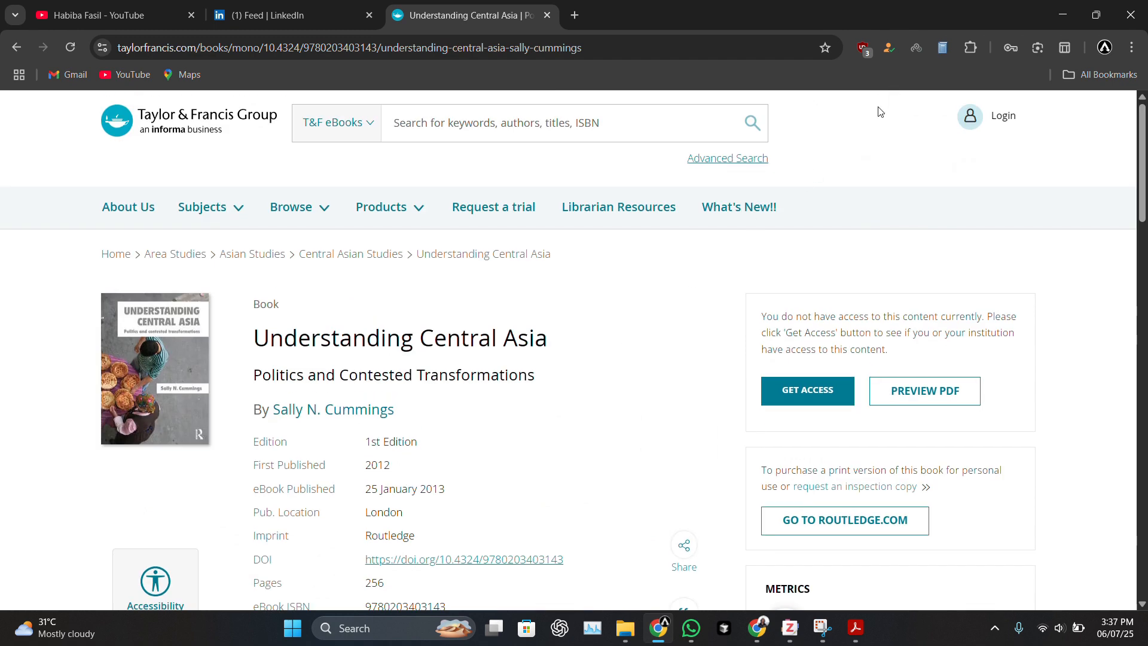
{"action": "left_click", "coordinate": [943, 48]}
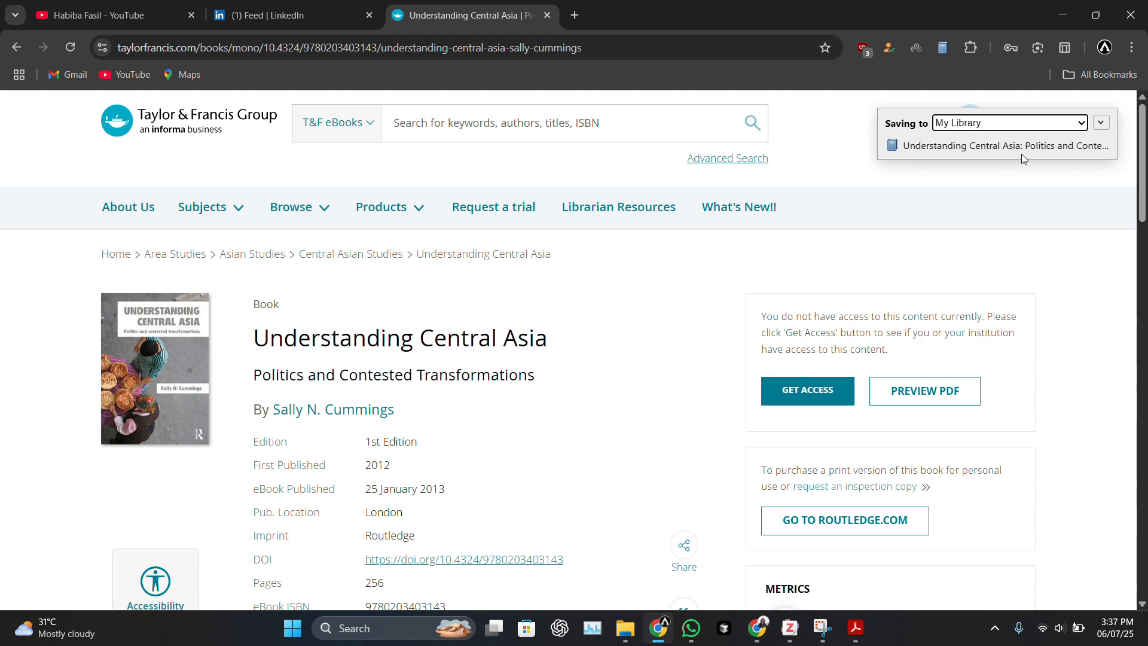
Step: Switch back to Zotero and review the imported details of "Understanding Central Asia: Politics and Contested Transformations"
{"action": "key", "text": "alt+Tab"}
{"action": "key", "text": "alt+Tab"}
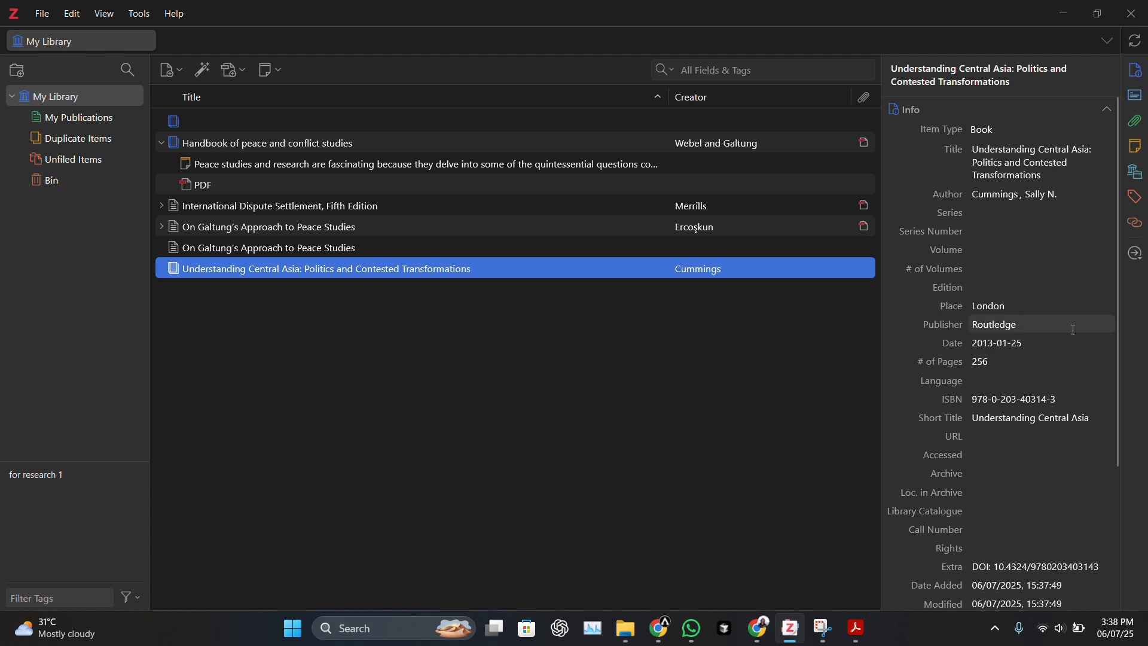
{"action": "scroll", "coordinate": [1073, 329], "scroll_direction": "down", "scroll_amount": 5}
{"action": "scroll", "coordinate": [1074, 330], "scroll_direction": "up", "scroll_amount": 5}
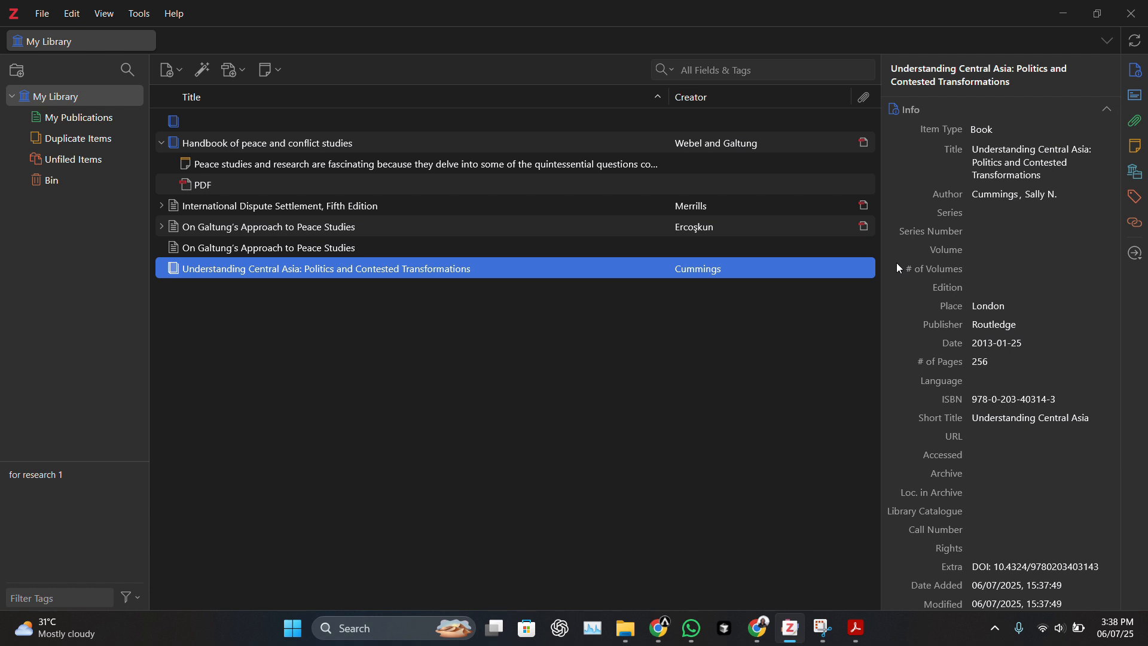
{"action": "left_click", "coordinate": [492, 18]}
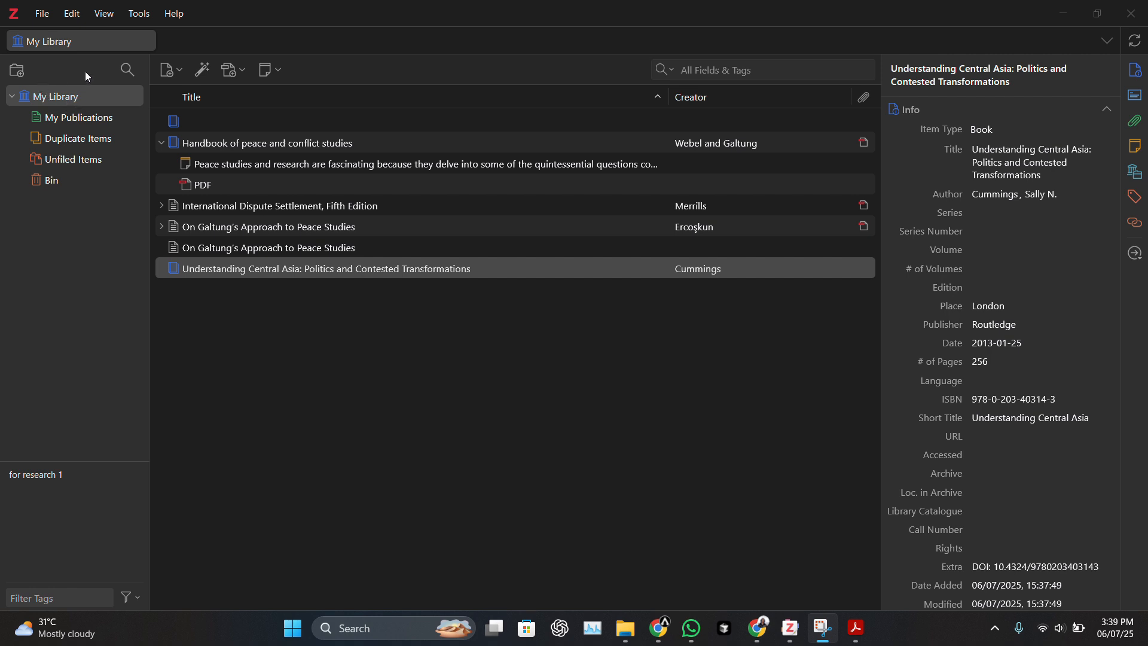
Step: Create a collection named "peace studies in central asia" in My Library
{"action": "left_click", "coordinate": [26, 71]}
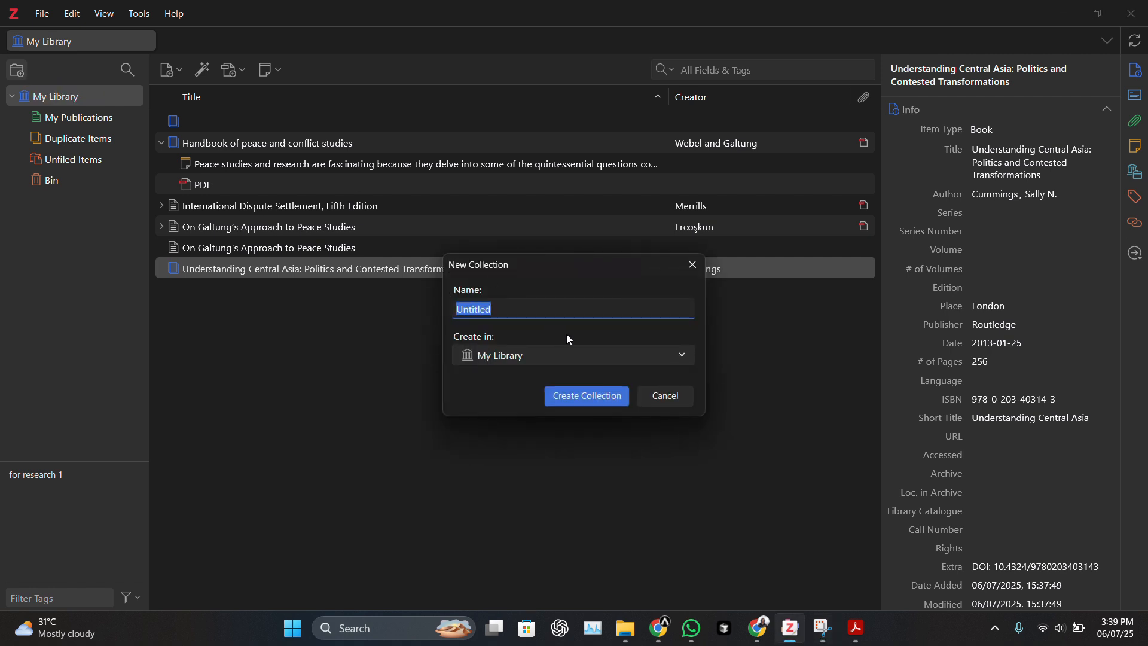
{"action": "type", "text": "peace studies in central asia"}
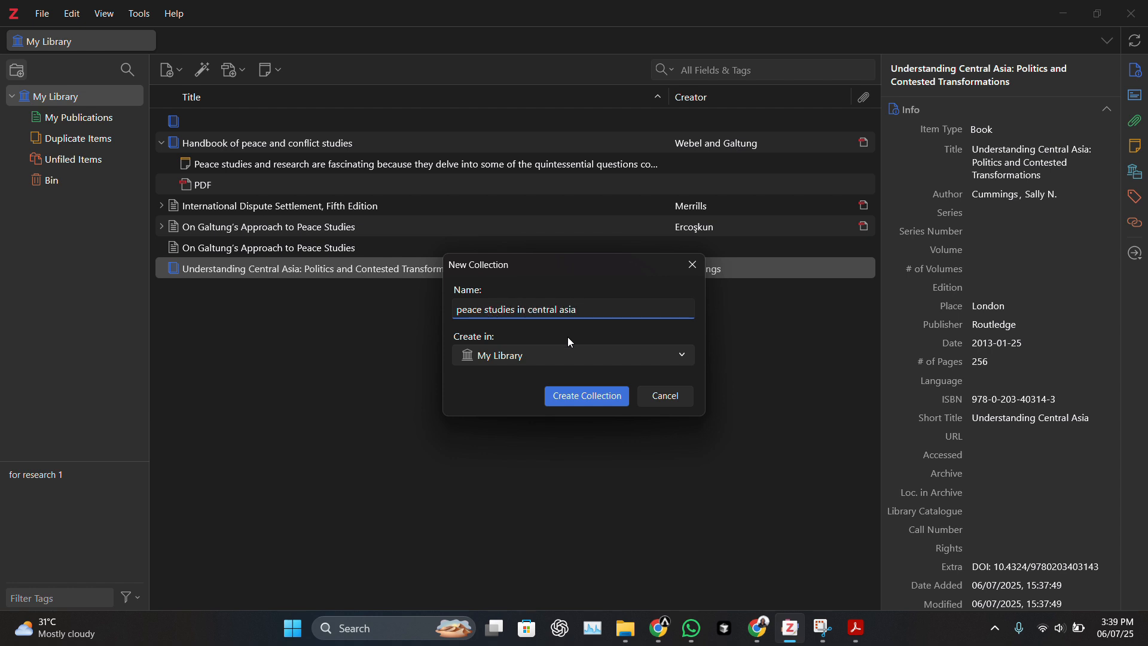
{"action": "left_click", "coordinate": [584, 396]}
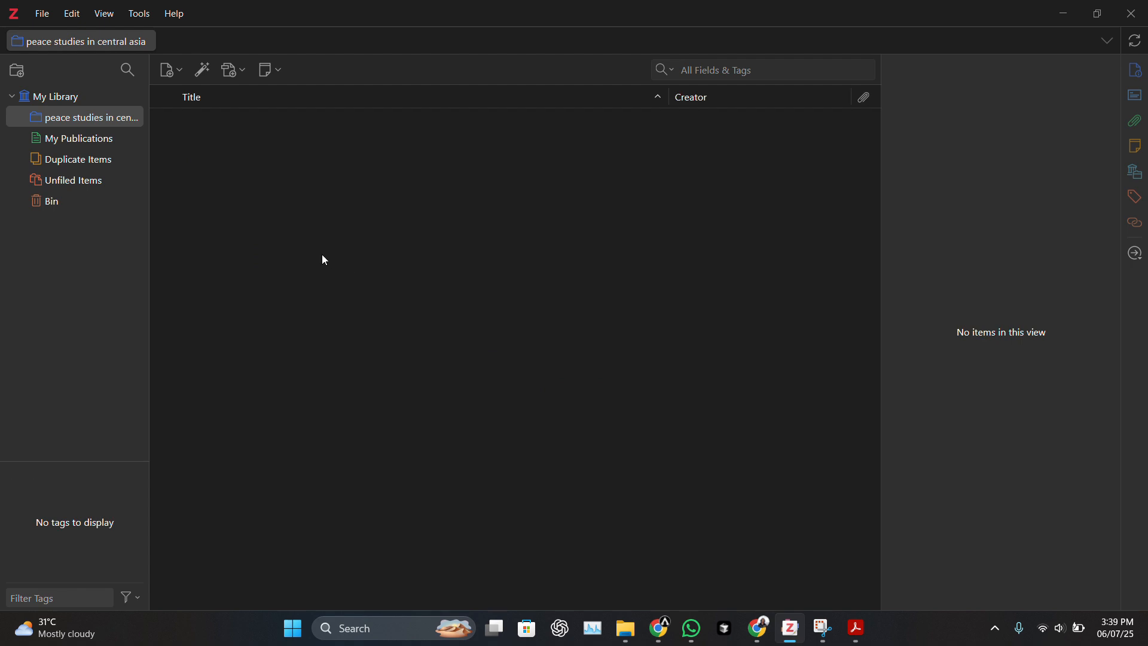
Step: Add "Understanding Central Asia" and the manually entered "On Galtung's Approach to Peace Studies" from My Library to the "peace studies in central asia" collection
{"action": "left_click", "coordinate": [95, 100]}
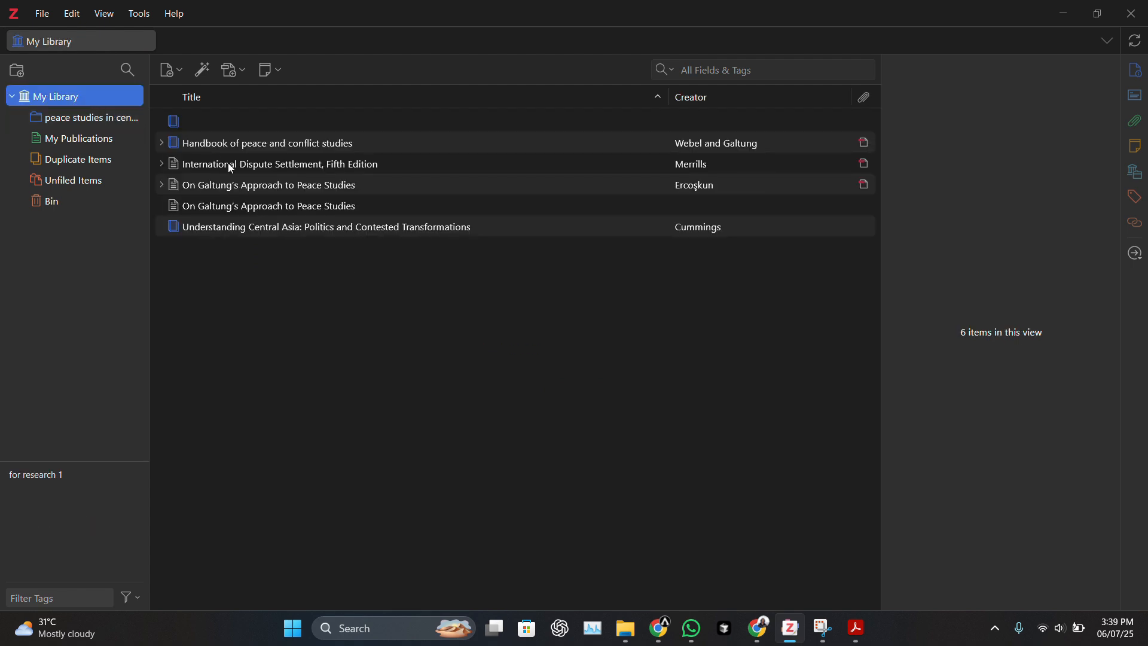
{"action": "left_click_drag", "start_coordinate": [266, 227], "coordinate": [97, 120]}
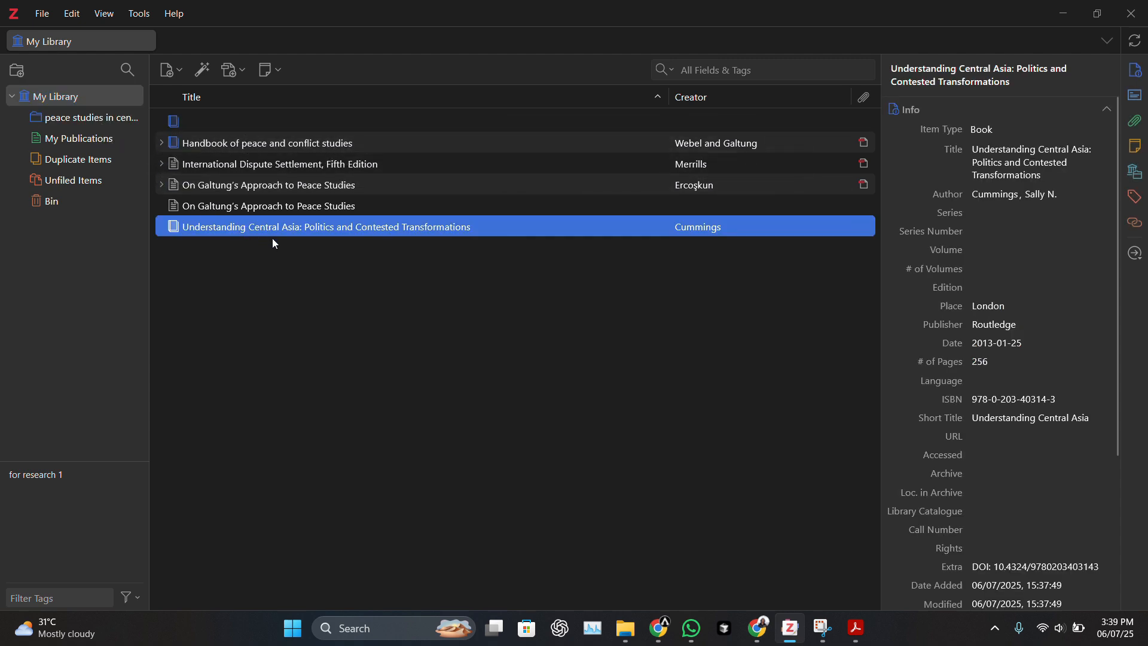
{"action": "left_click_drag", "start_coordinate": [329, 212], "coordinate": [103, 125]}
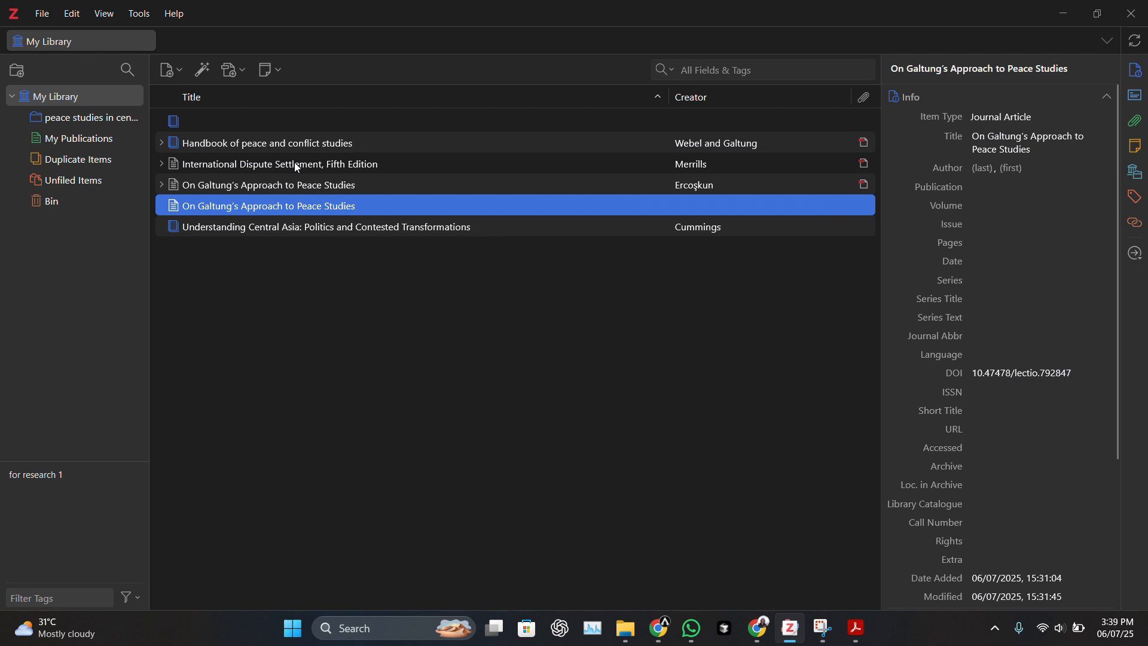
Step: Compare the items in the "peace studies in central asia" collection with the full list in My Library
{"action": "left_click", "coordinate": [119, 117]}
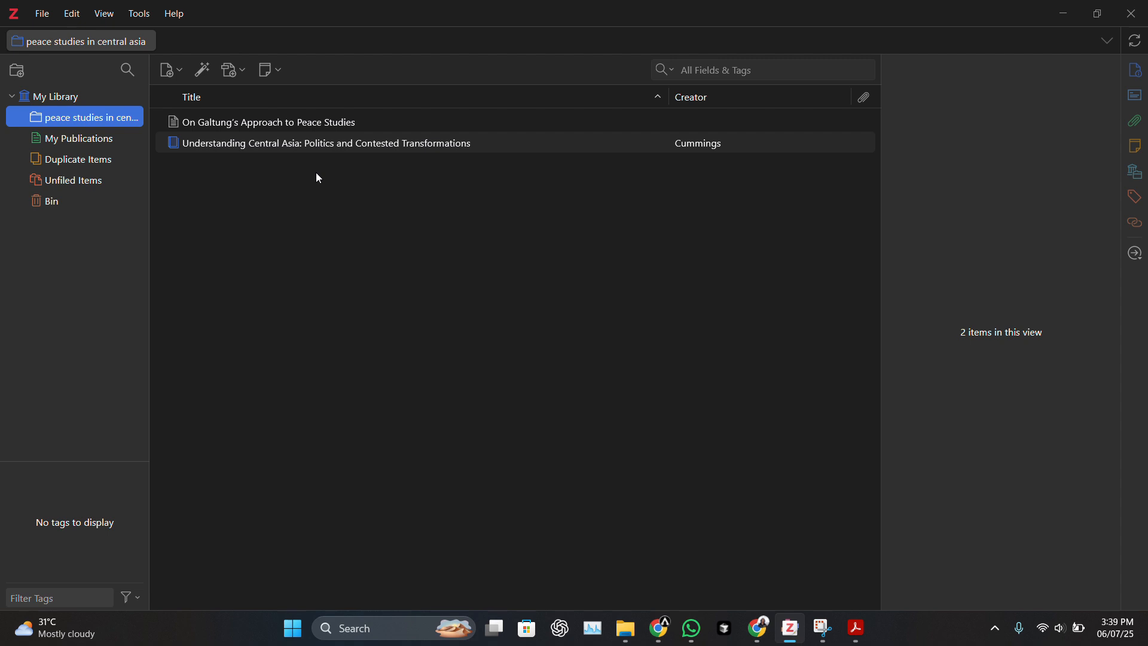
{"action": "left_click", "coordinate": [89, 97]}
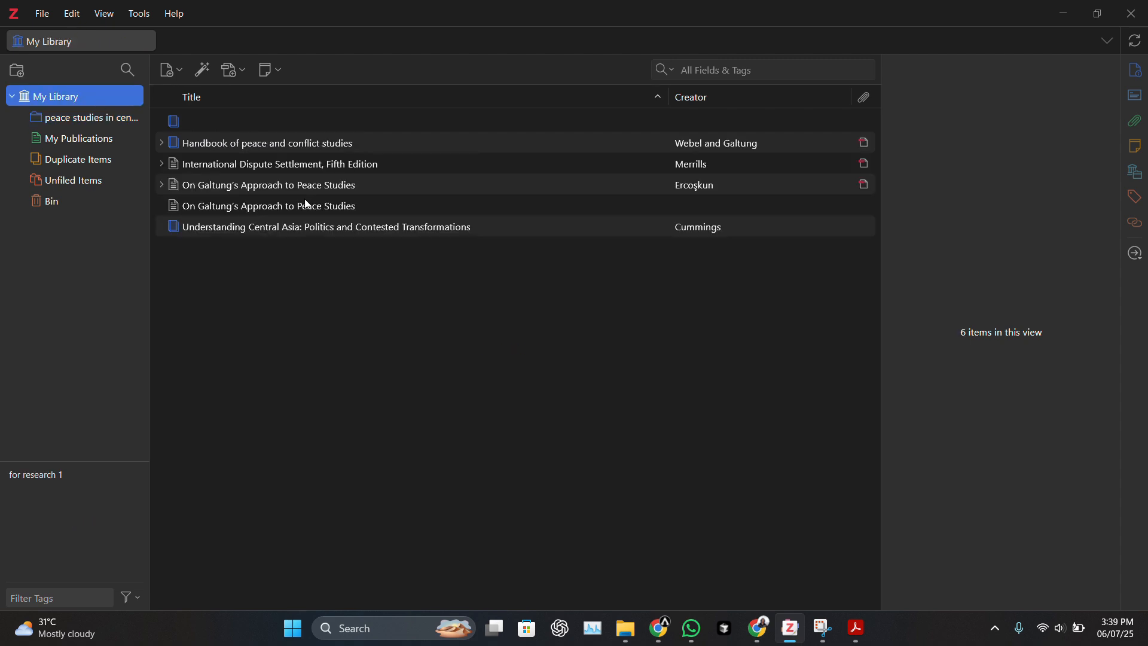
{"action": "left_click", "coordinate": [109, 118]}
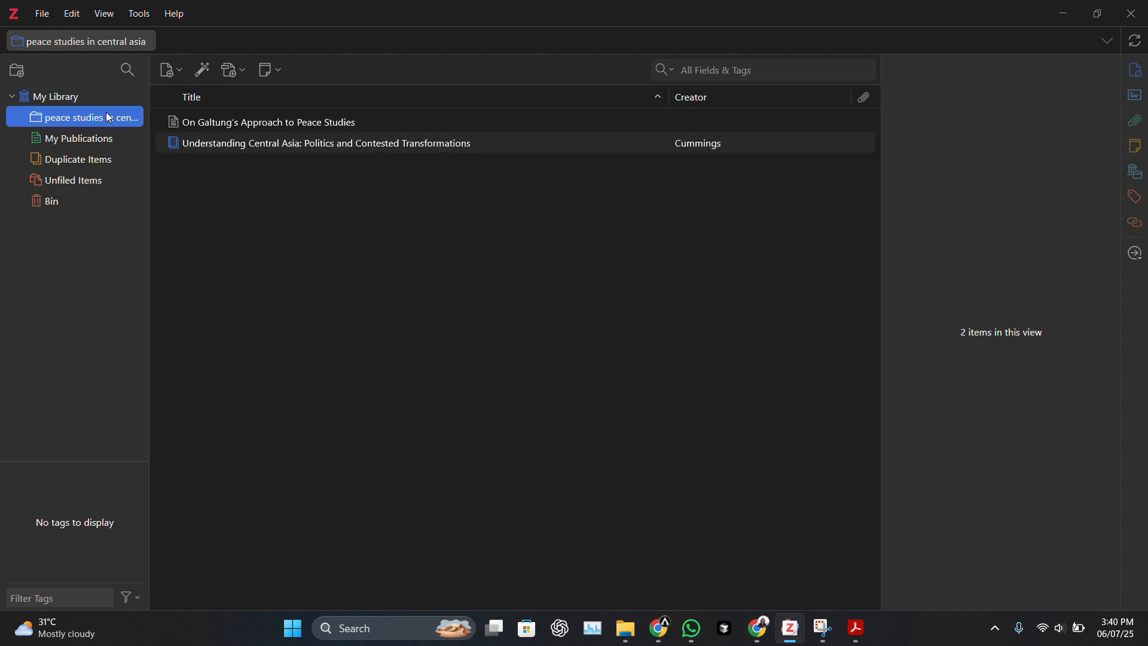
{"action": "left_click", "coordinate": [107, 99]}
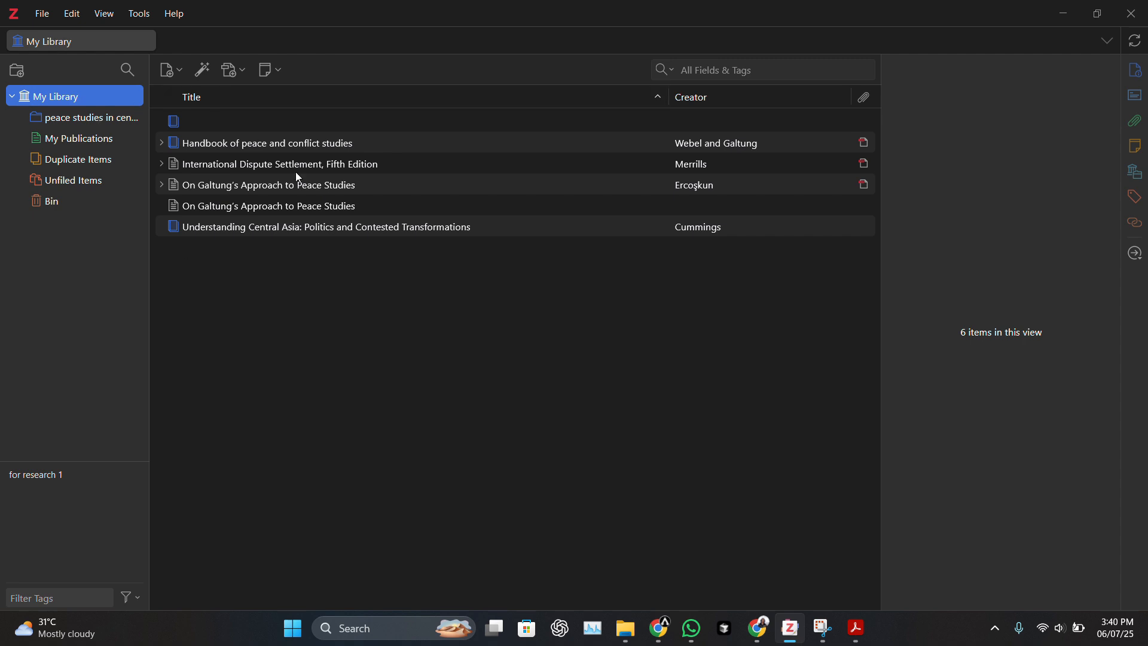
{"action": "left_click", "coordinate": [103, 119]}
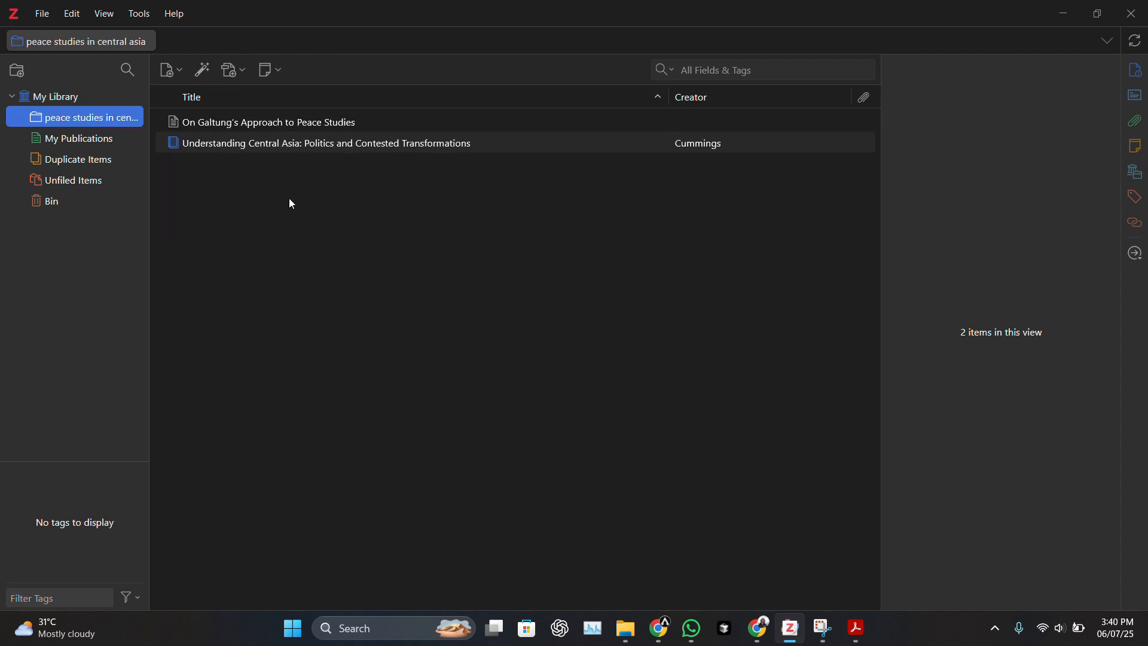
Step: Create a subcollection named "sub folder of peace studies" inside the "peace studies in central asia" collection
{"action": "left_click", "coordinate": [14, 73]}
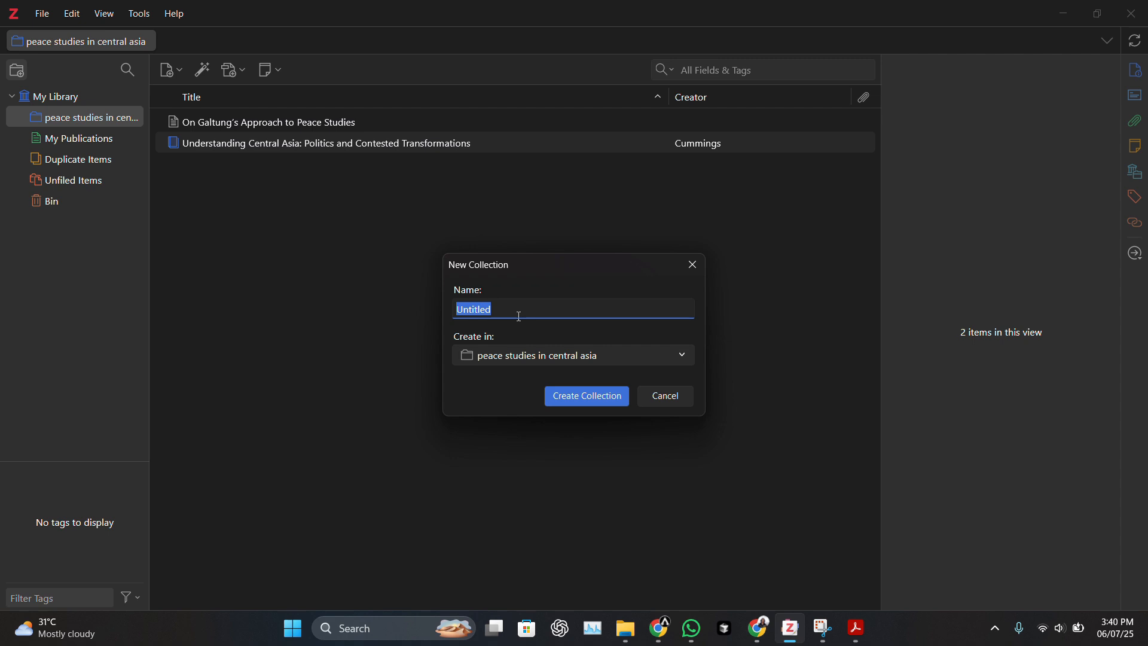
{"action": "key", "text": "BackSpace"}
{"action": "type", "text": "sub folder of peace studies"}
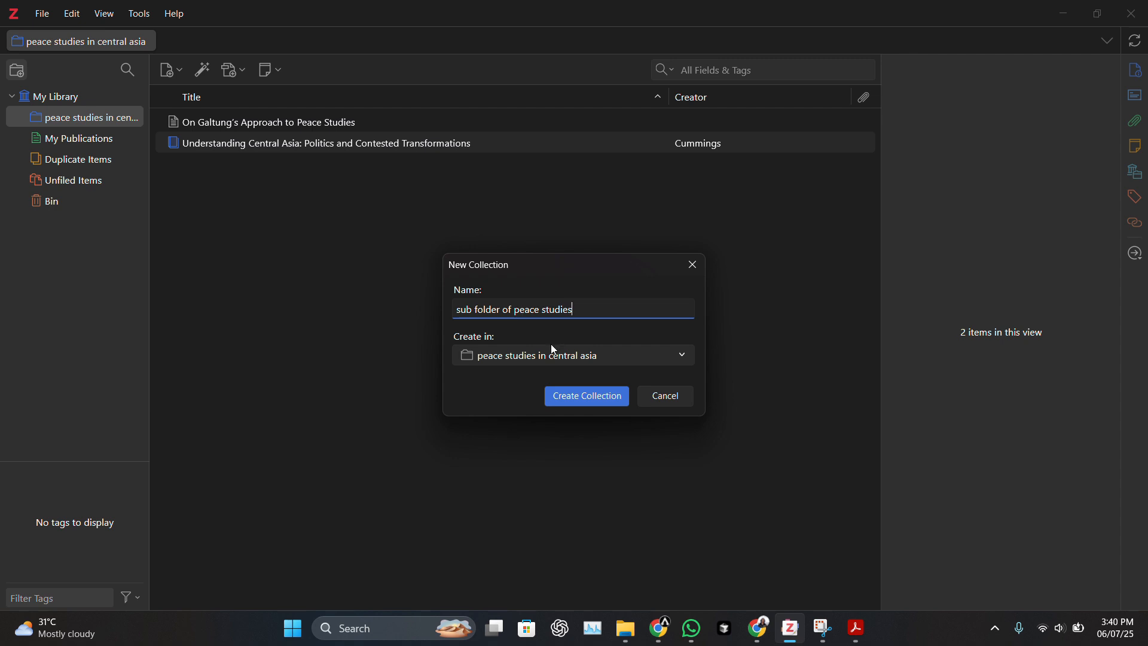
{"action": "left_click", "coordinate": [597, 400]}
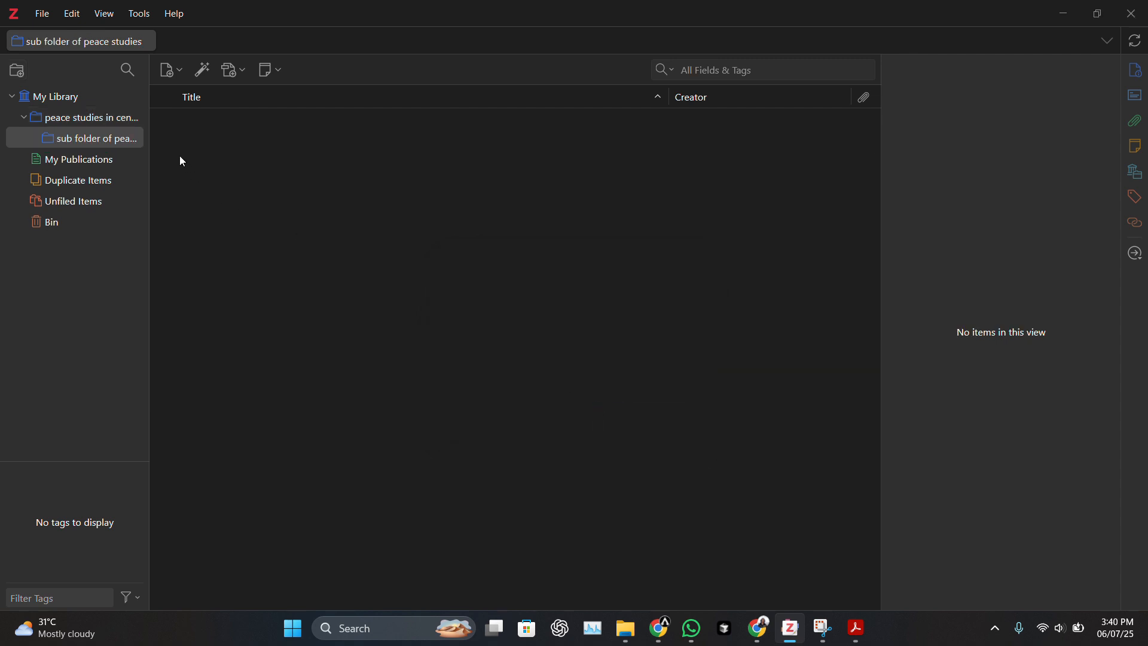
Step: Add "Understanding Central Asia" to the "sub folder of peace studies" subcollection and compare the contents of both collections
{"action": "left_click", "coordinate": [96, 120]}
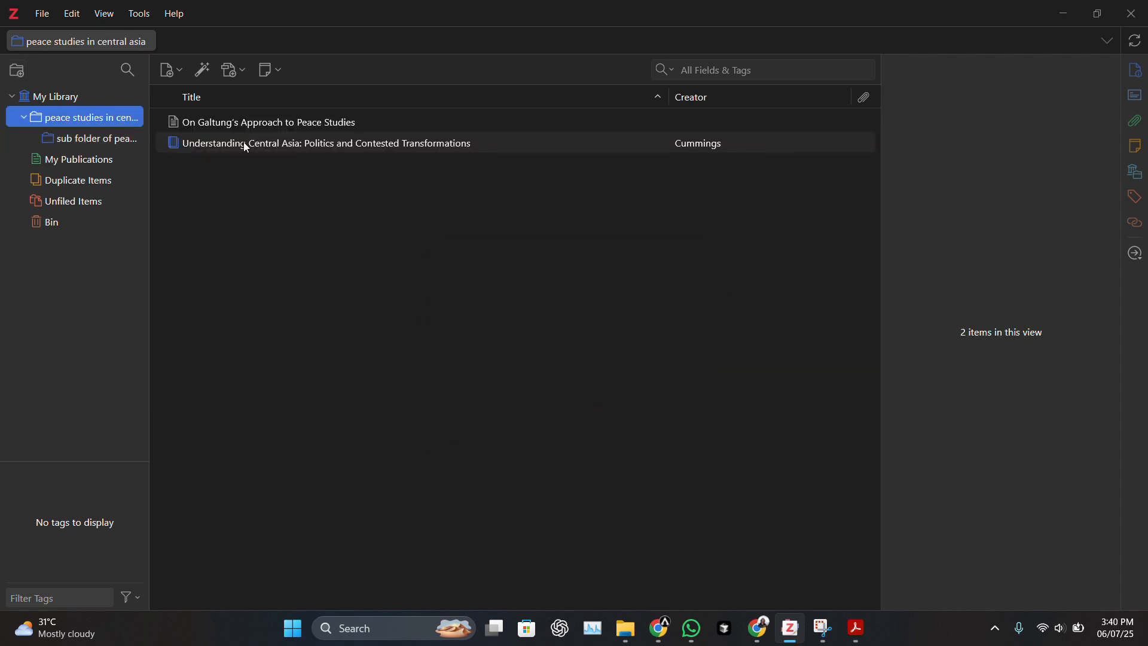
{"action": "left_click_drag", "start_coordinate": [245, 146], "coordinate": [85, 140]}
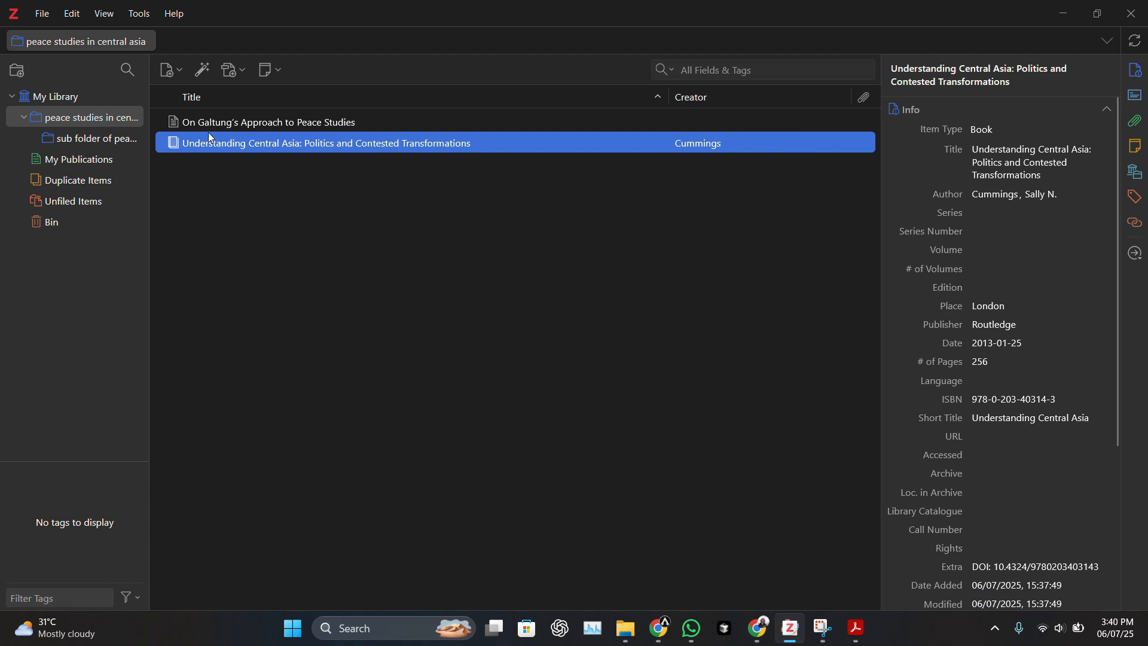
{"action": "left_click", "coordinate": [99, 135]}
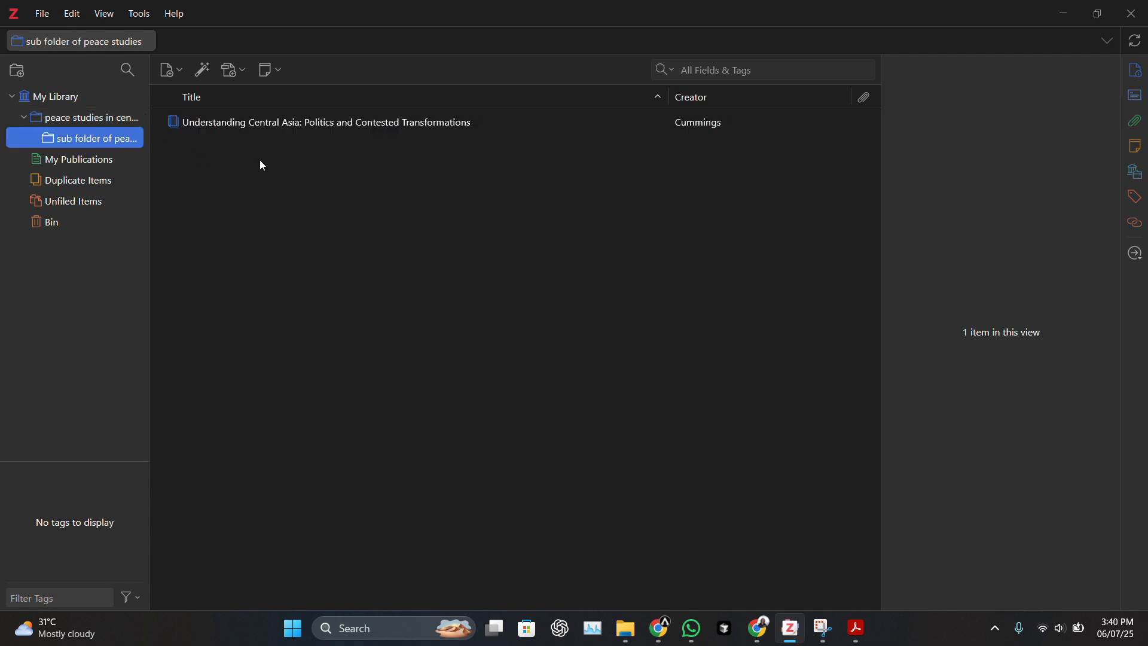
{"action": "left_click", "coordinate": [96, 119]}
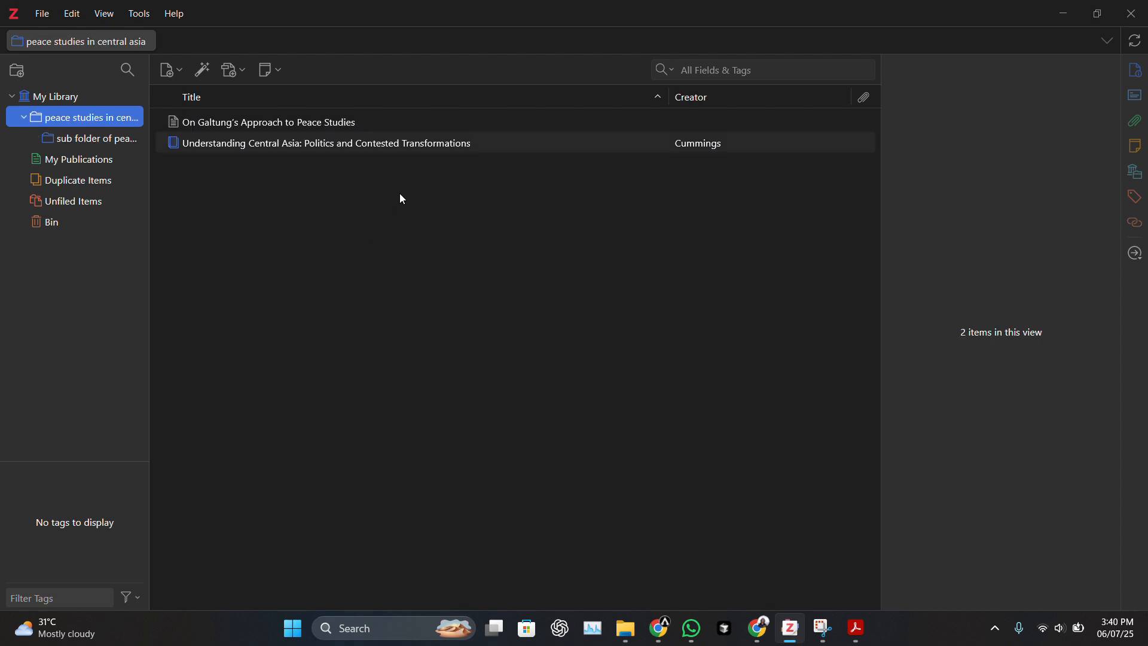
{"action": "left_click", "coordinate": [106, 146]}
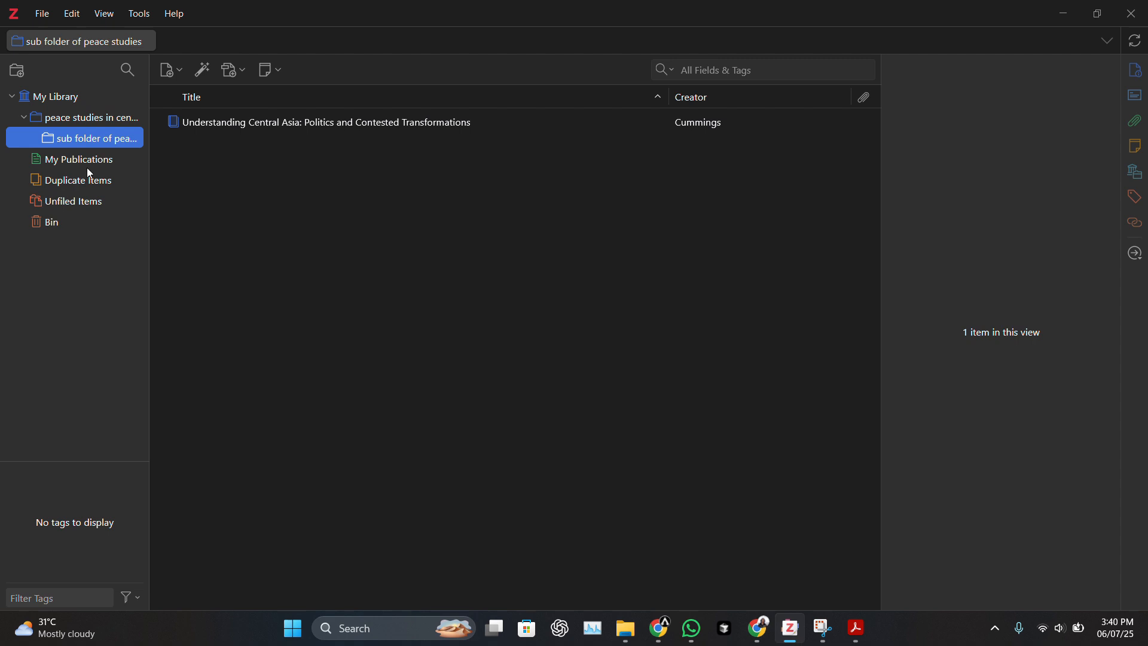
Step: Merge the duplicate "On Galtung's Approach to Peace Studies" entries, using the 06/07/2025, 15:31:04 version as the master item
{"action": "left_click", "coordinate": [92, 182]}
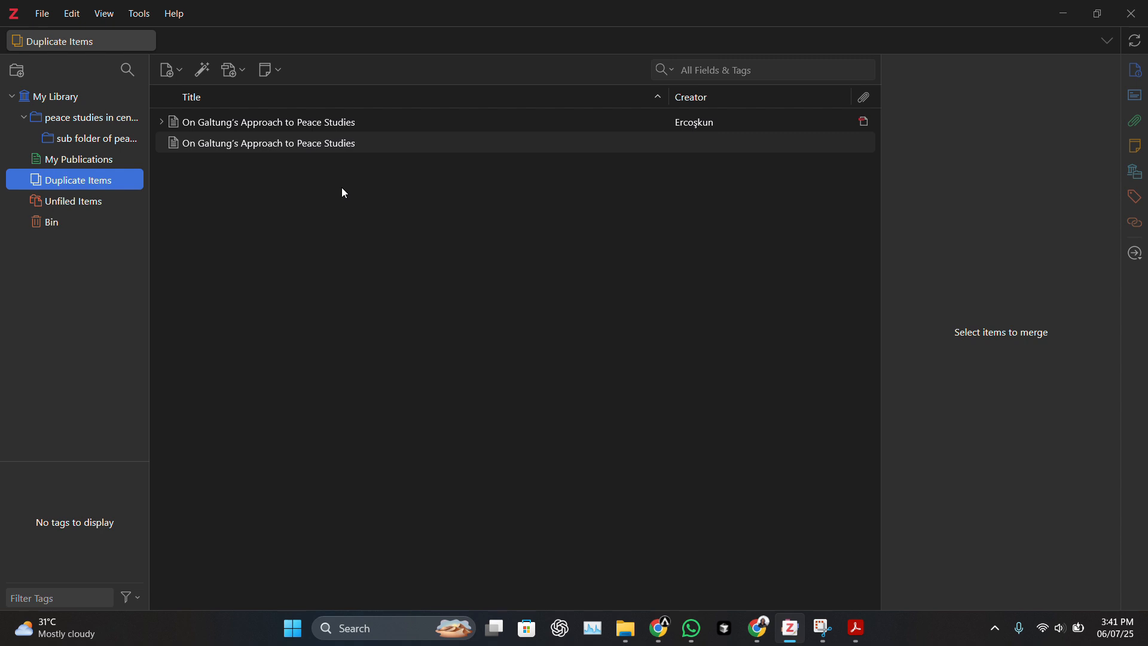
{"action": "left_click", "coordinate": [411, 125]}
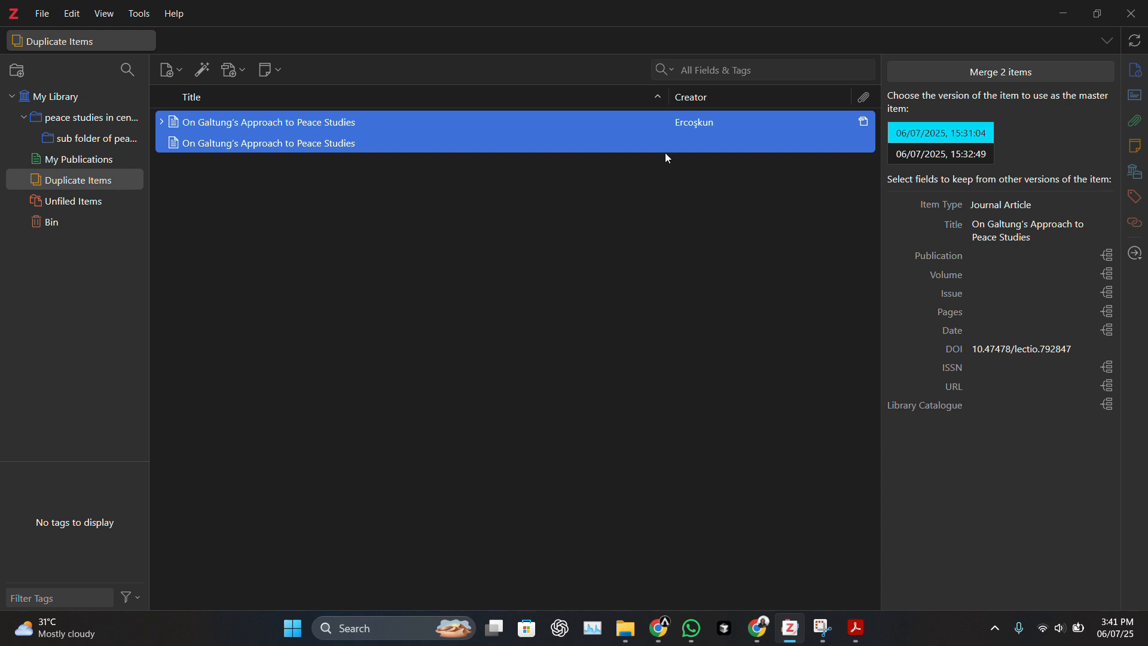
{"action": "left_click", "coordinate": [996, 73]}
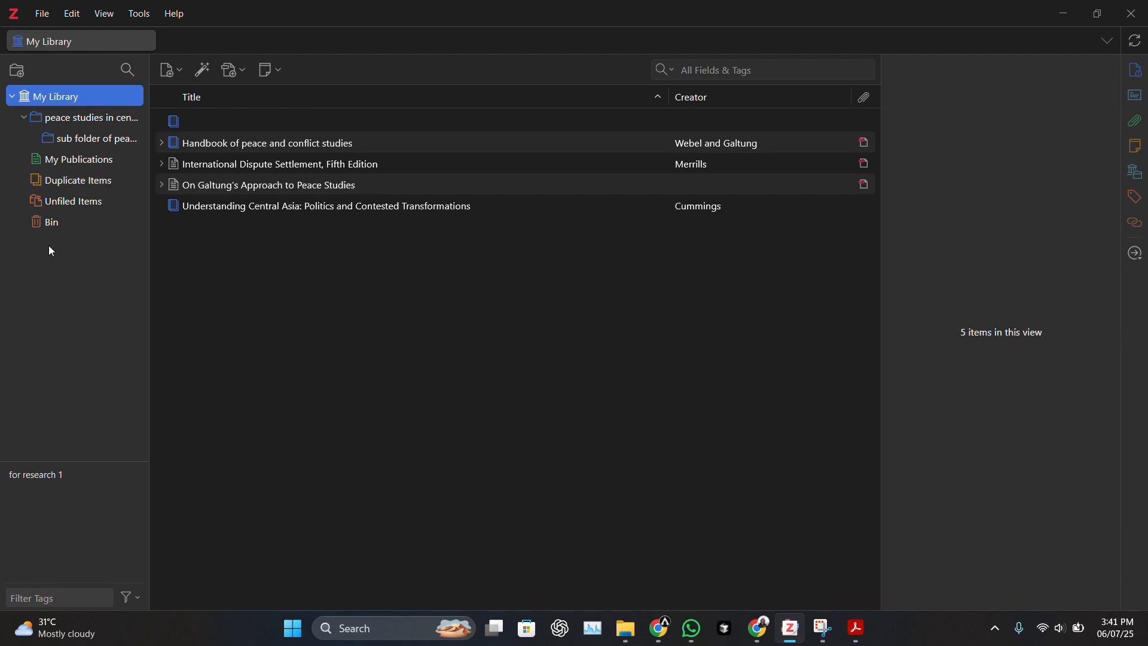
Step: Review the references that are not filed in any collection
{"action": "left_click", "coordinate": [113, 203]}
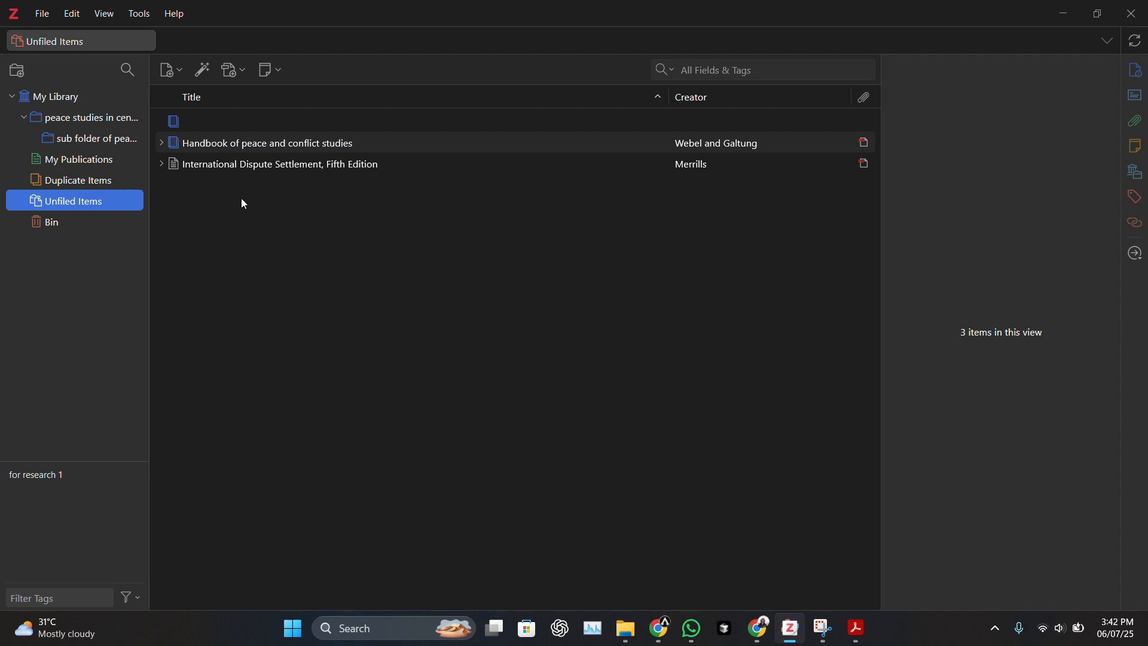
{"action": "left_click", "coordinate": [498, 38]}
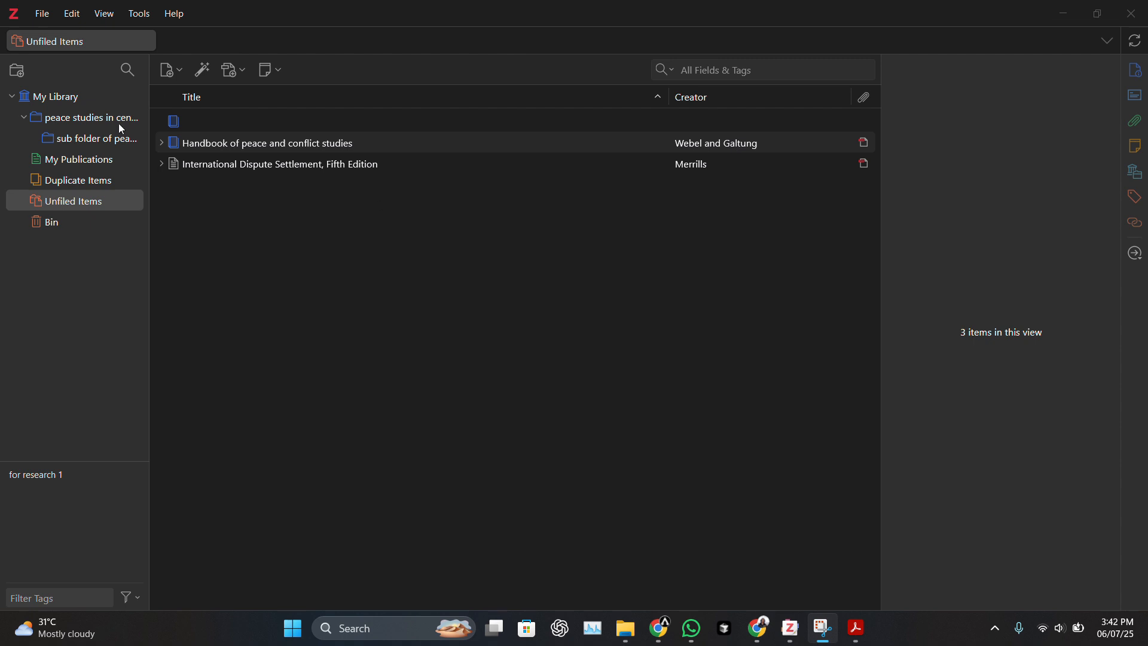
Step: Select "Handbook of peace and conflict studies" in My Library and open its options for adding an attachment
{"action": "left_click", "coordinate": [82, 99]}
{"action": "left_click", "coordinate": [418, 143]}
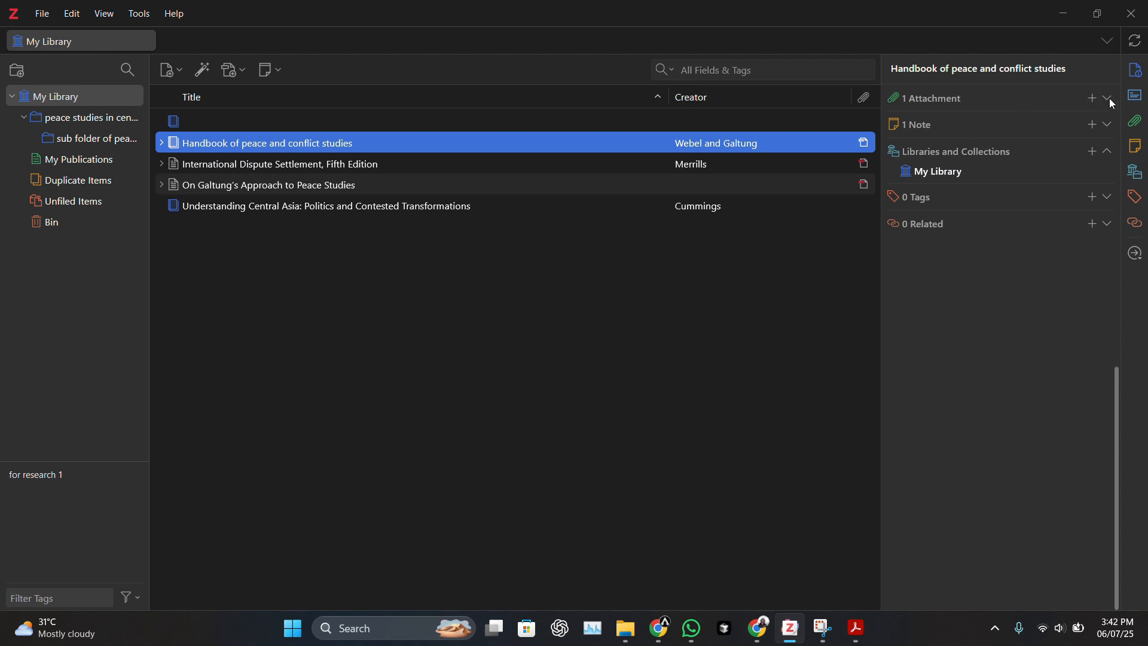
{"action": "left_click", "coordinate": [1093, 98]}
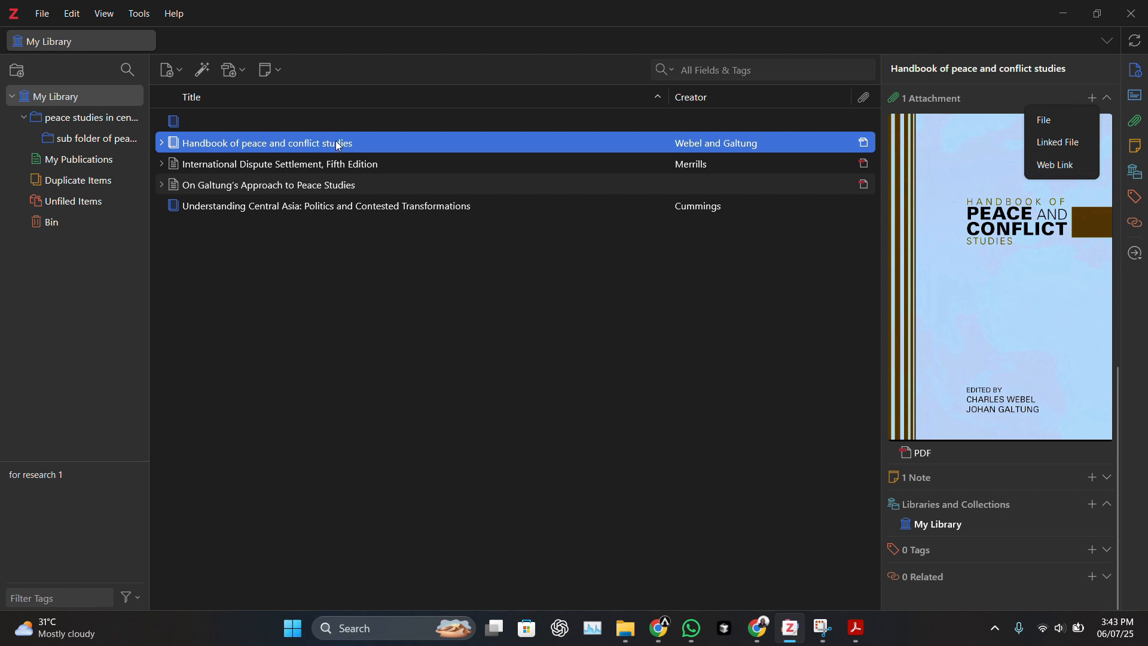
Step: Switch to Chrome and copy the web address of the Taylor & Francis page for "Understanding Central Asia"
{"action": "key", "text": "alt+Tab"}
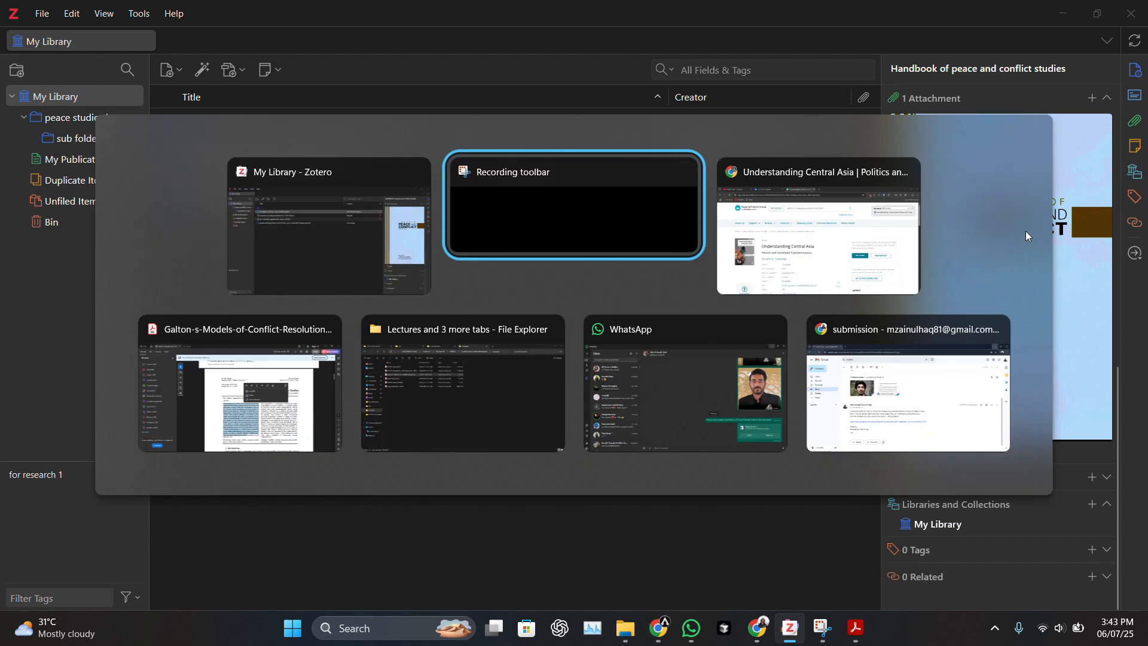
{"action": "left_click", "coordinate": [796, 163]}
{"action": "left_click", "coordinate": [589, 47]}
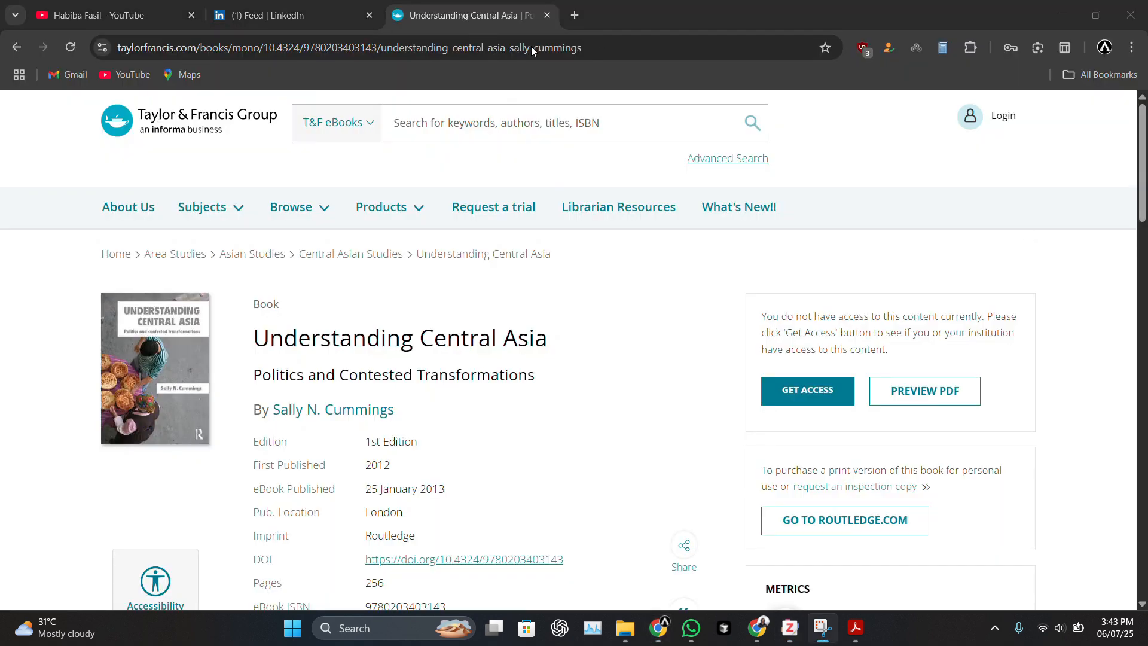
{"action": "left_click", "coordinate": [369, 52]}
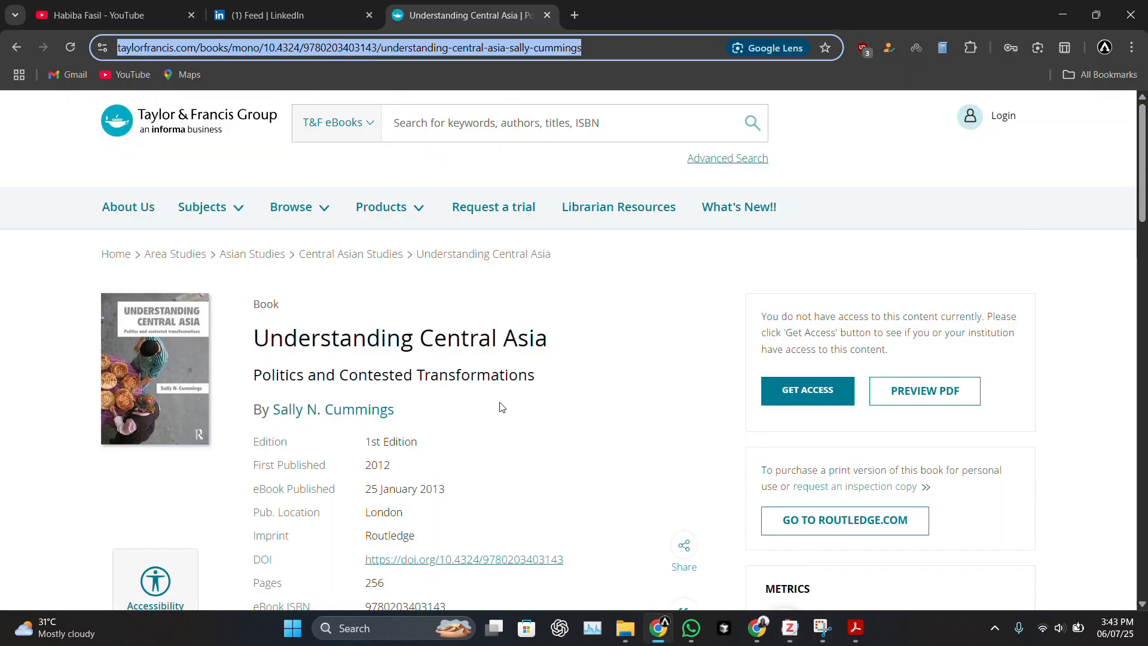
Step: Switch back to Zotero and attach the copied address to "Handbook of peace and conflict studies" as a web link without a title
{"action": "key", "text": "alt+Tab"}
{"action": "key", "text": "alt+Tab"}
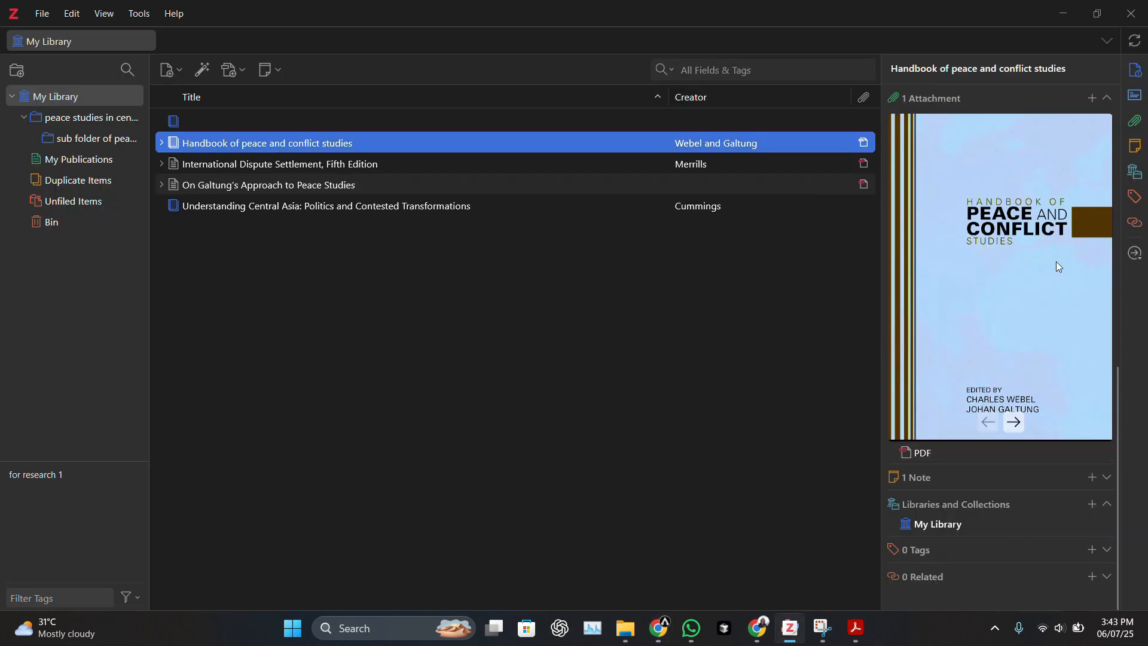
{"action": "left_click", "coordinate": [1092, 98]}
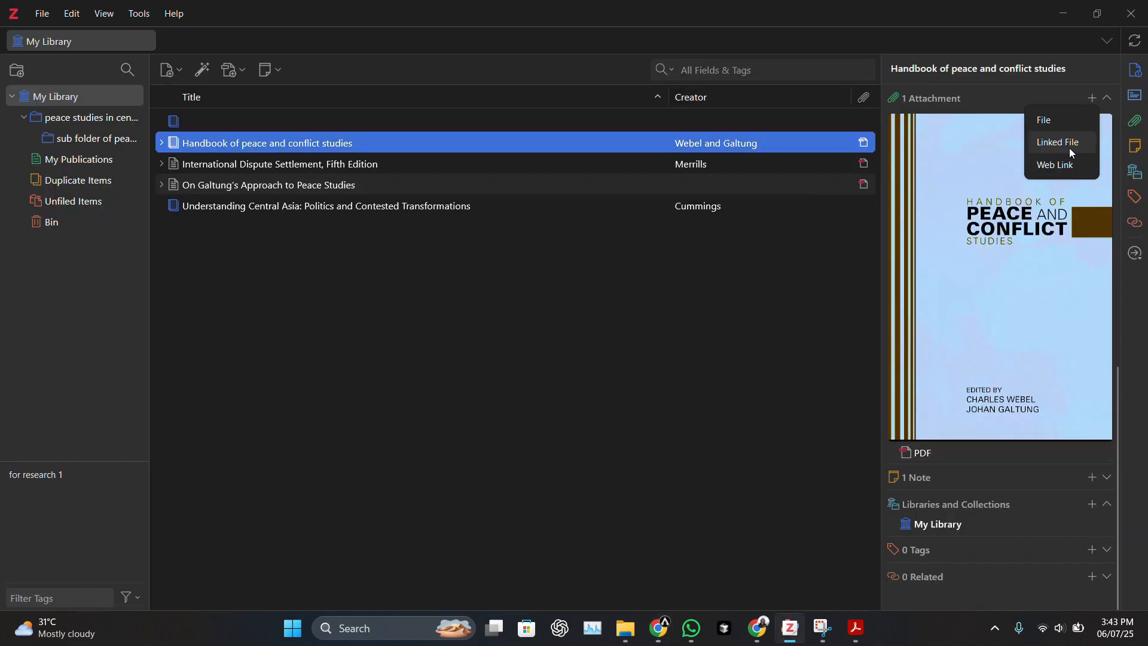
{"action": "left_click", "coordinate": [1060, 161]}
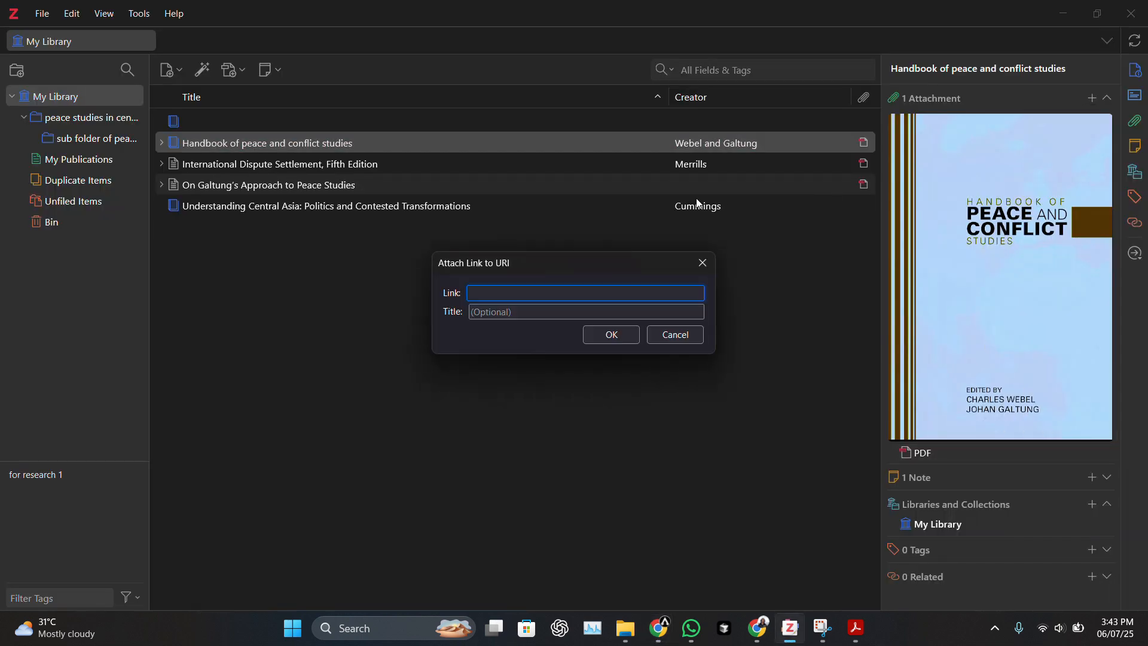
{"action": "key", "text": "ctrl+v"}
{"action": "left_click", "coordinate": [601, 338]}
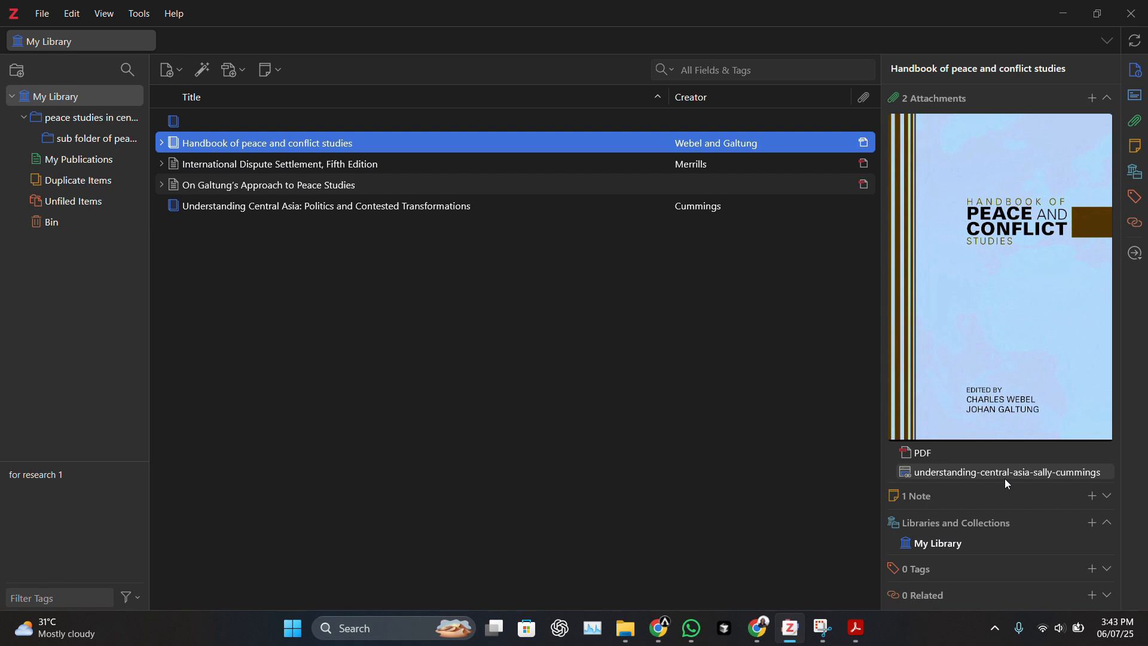
Step: Collapse the attachments section of "Handbook of peace and conflict studies"
{"action": "left_click", "coordinate": [1107, 99]}
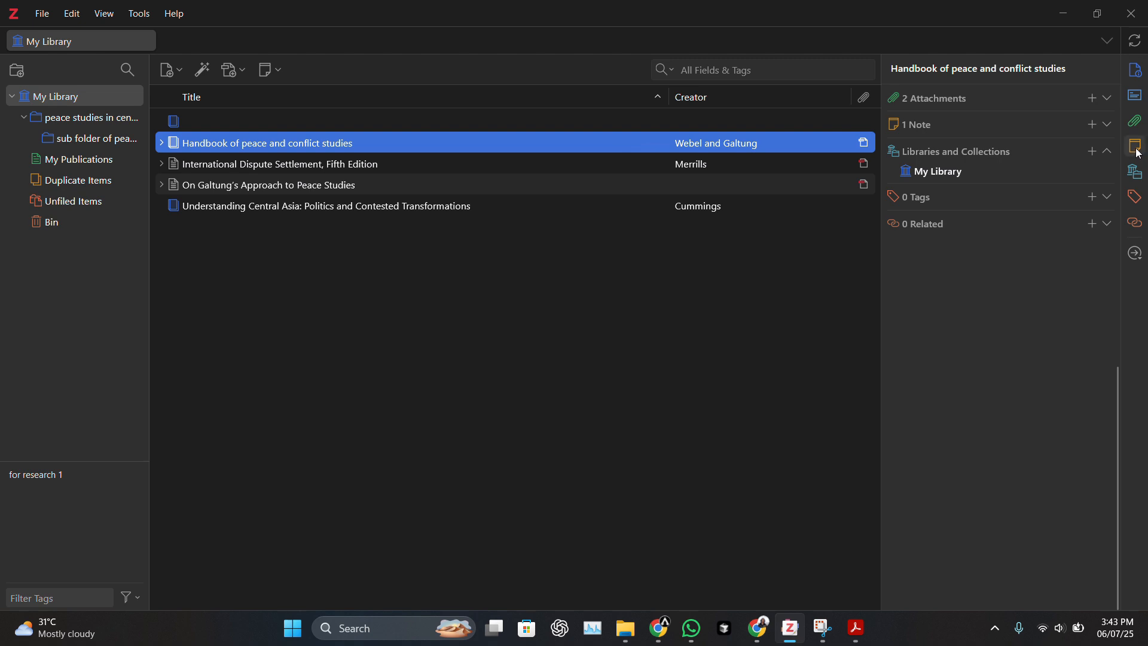
{"action": "left_click", "coordinate": [1108, 100]}
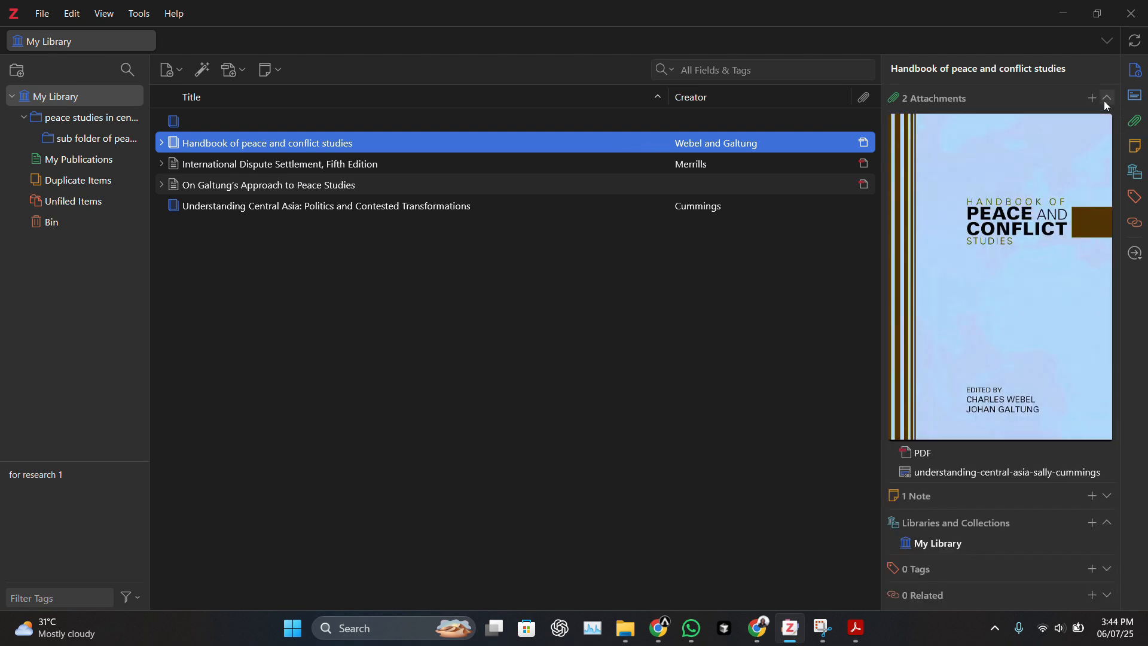
{"action": "left_click", "coordinate": [1108, 100]}
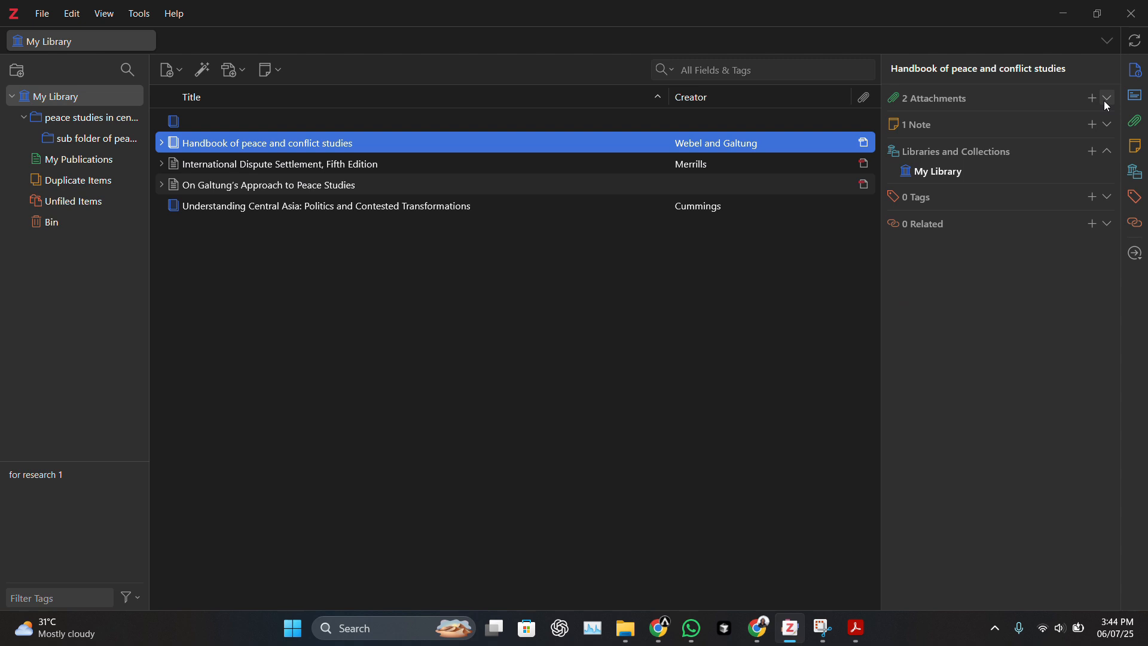
Step: Expand and read the abstract of "Handbook of peace and conflict studies", and collapse it again
{"action": "left_click", "coordinate": [1136, 96]}
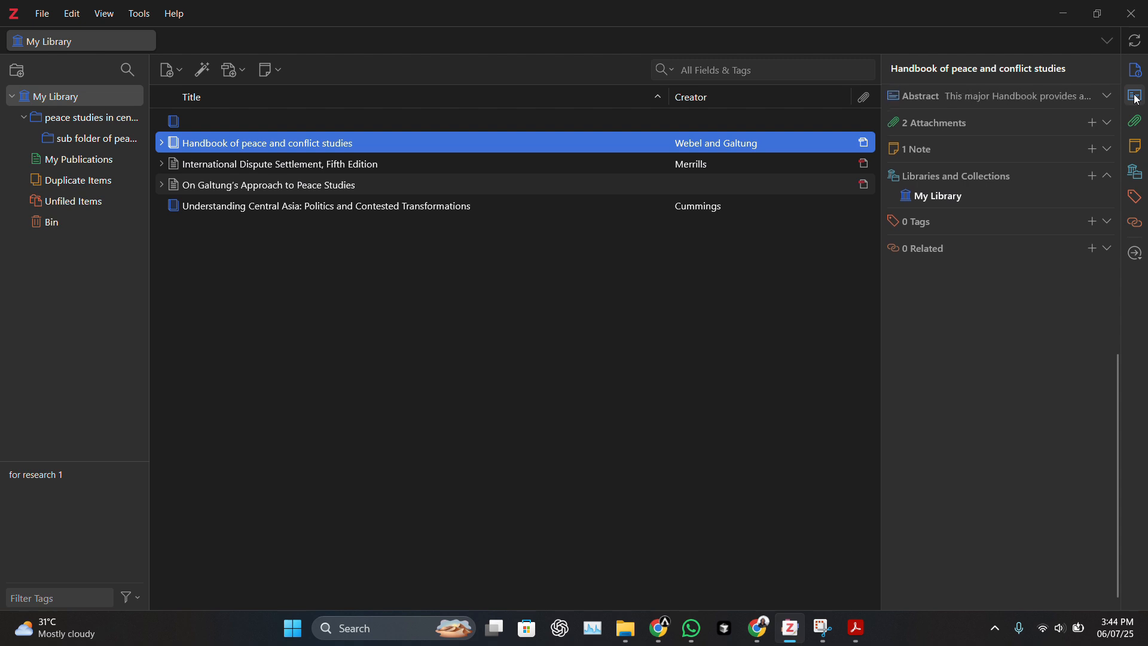
{"action": "left_click", "coordinate": [1108, 99]}
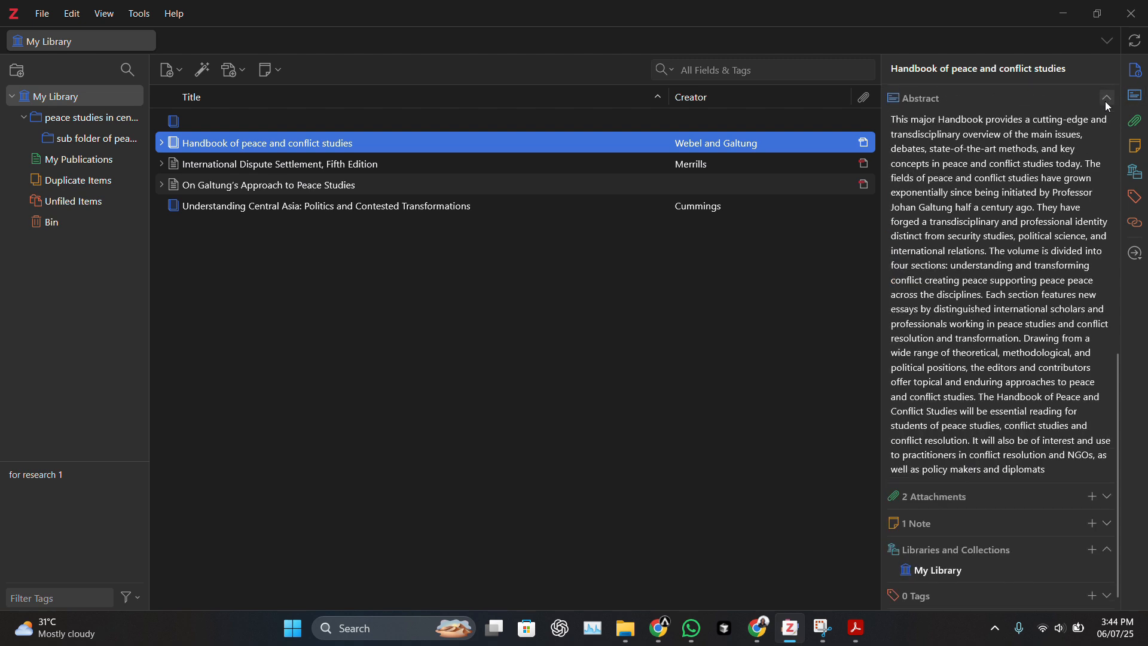
{"action": "scroll", "coordinate": [1076, 254], "scroll_direction": "down", "scroll_amount": 1}
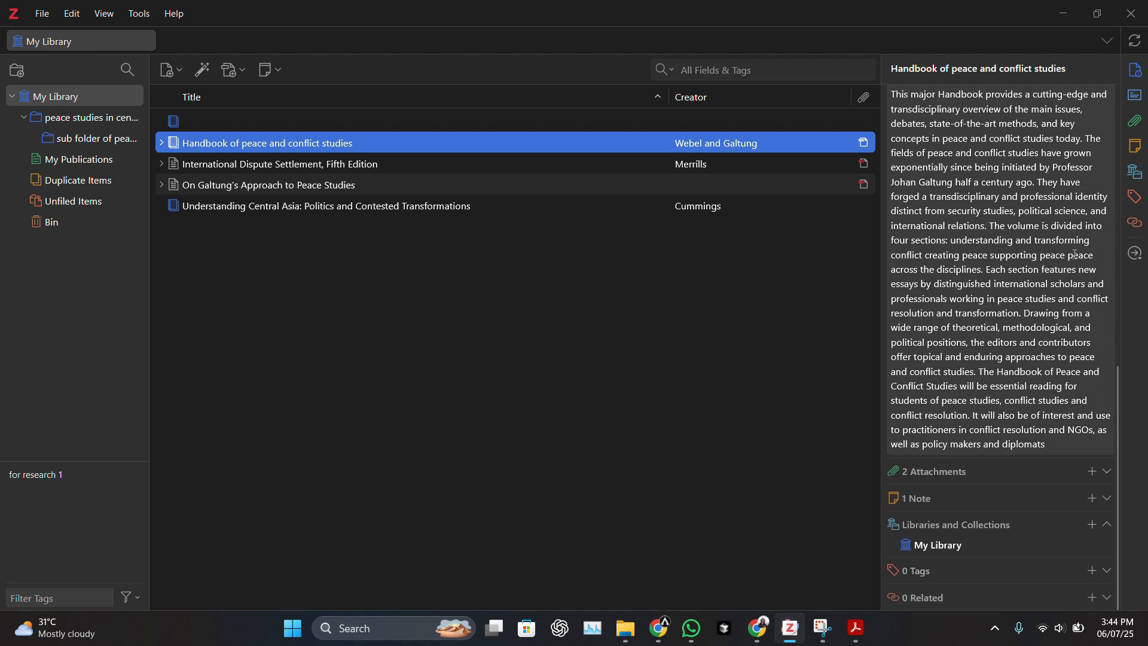
{"action": "scroll", "coordinate": [1076, 254], "scroll_direction": "up", "scroll_amount": 3}
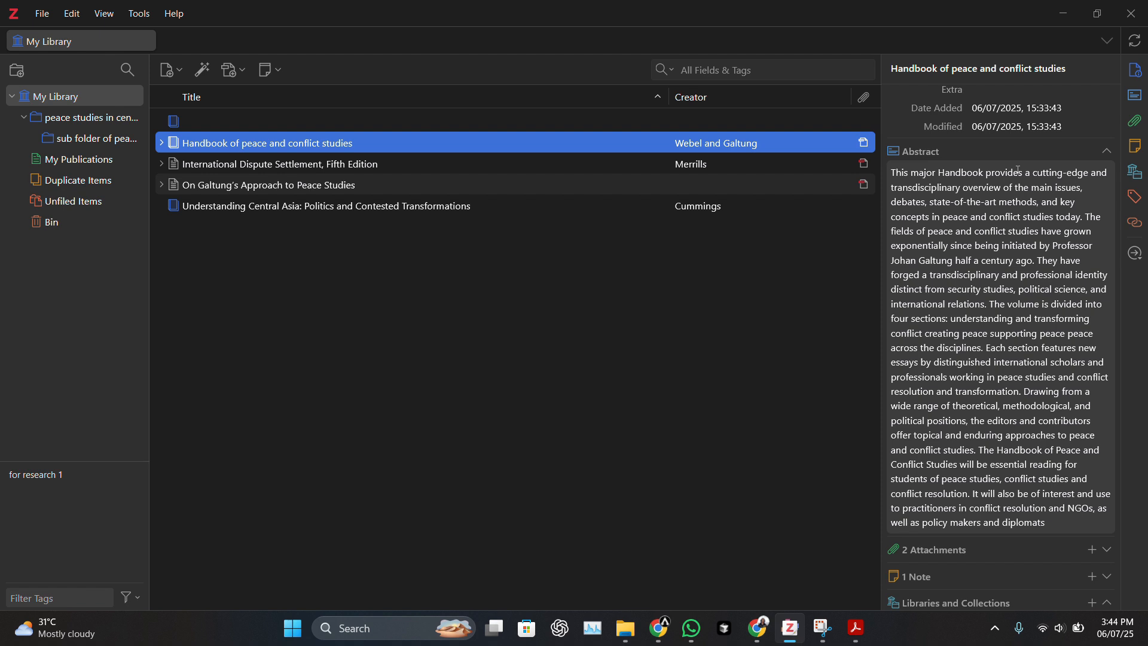
{"action": "scroll", "coordinate": [1040, 239], "scroll_direction": "up", "scroll_amount": 2}
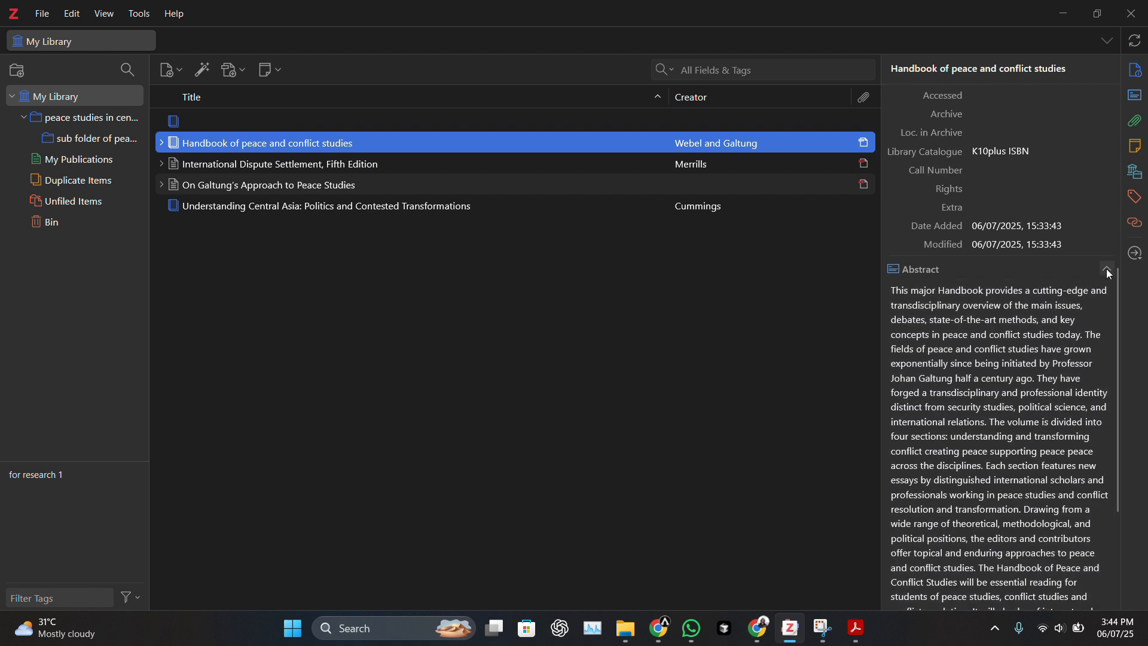
{"action": "left_click", "coordinate": [1106, 268]}
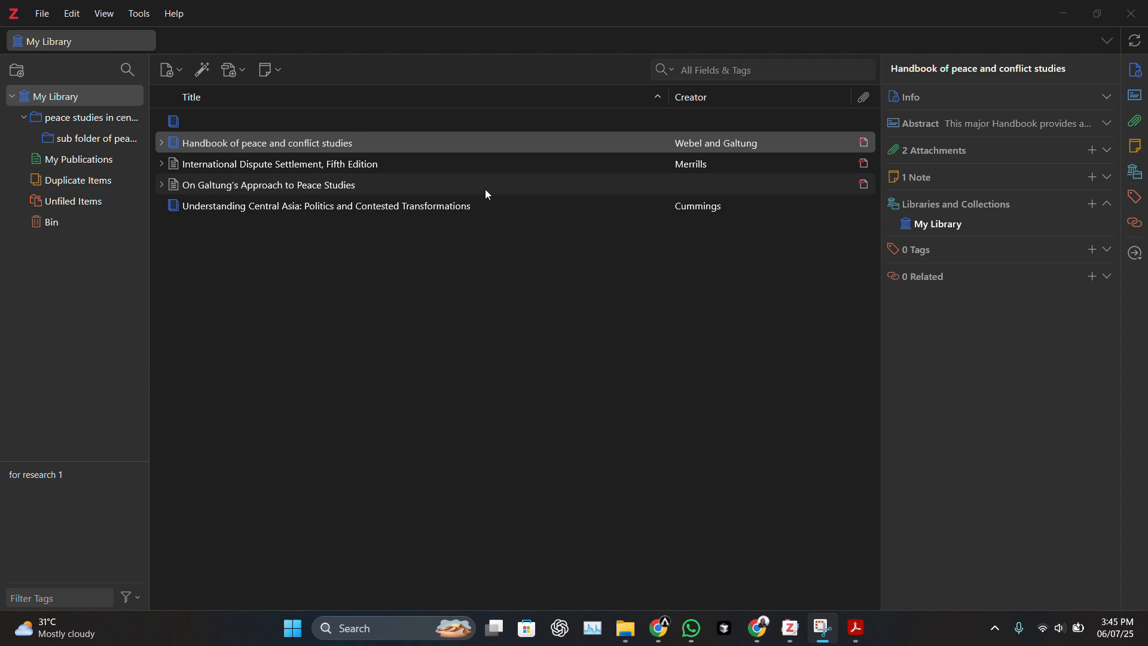
Step: Check the options for creating standalone and item notes, and go to the notes section of "Handbook of peace and conflict studies"
{"action": "left_click", "coordinate": [280, 72]}
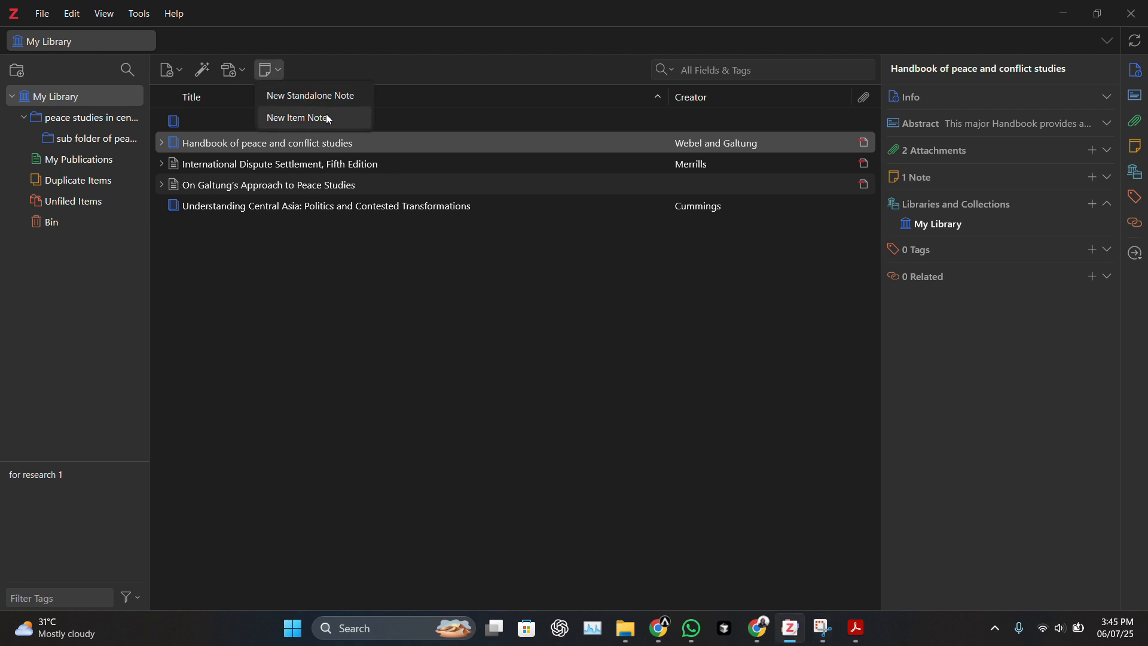
{"action": "left_click", "coordinate": [431, 68]}
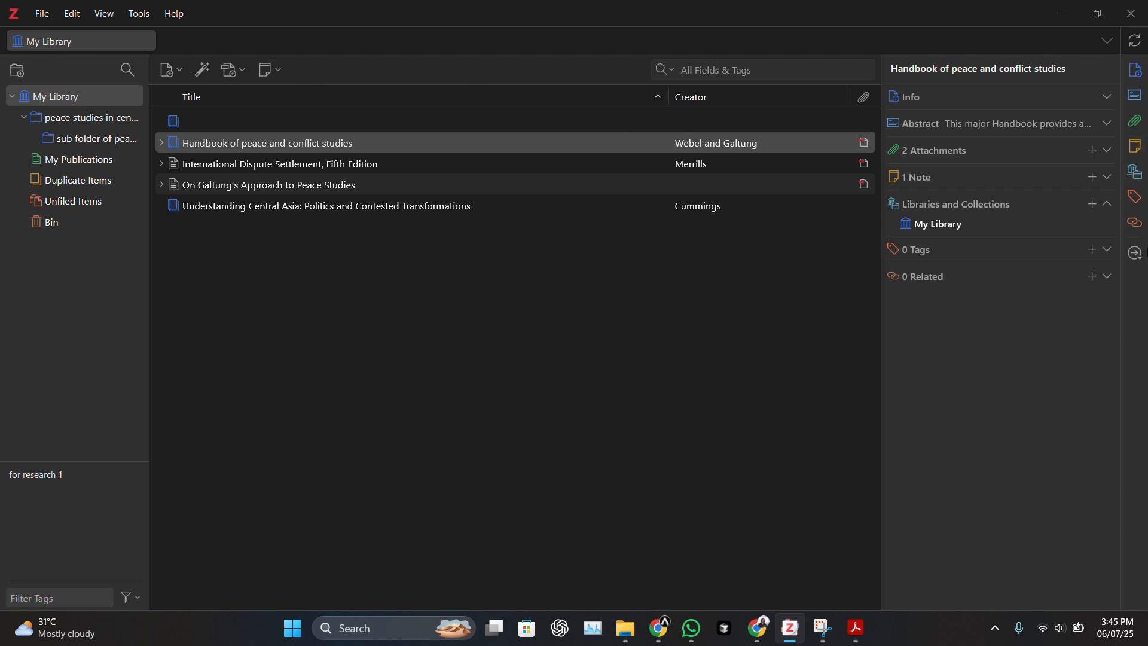
{"action": "left_click", "coordinate": [439, 149]}
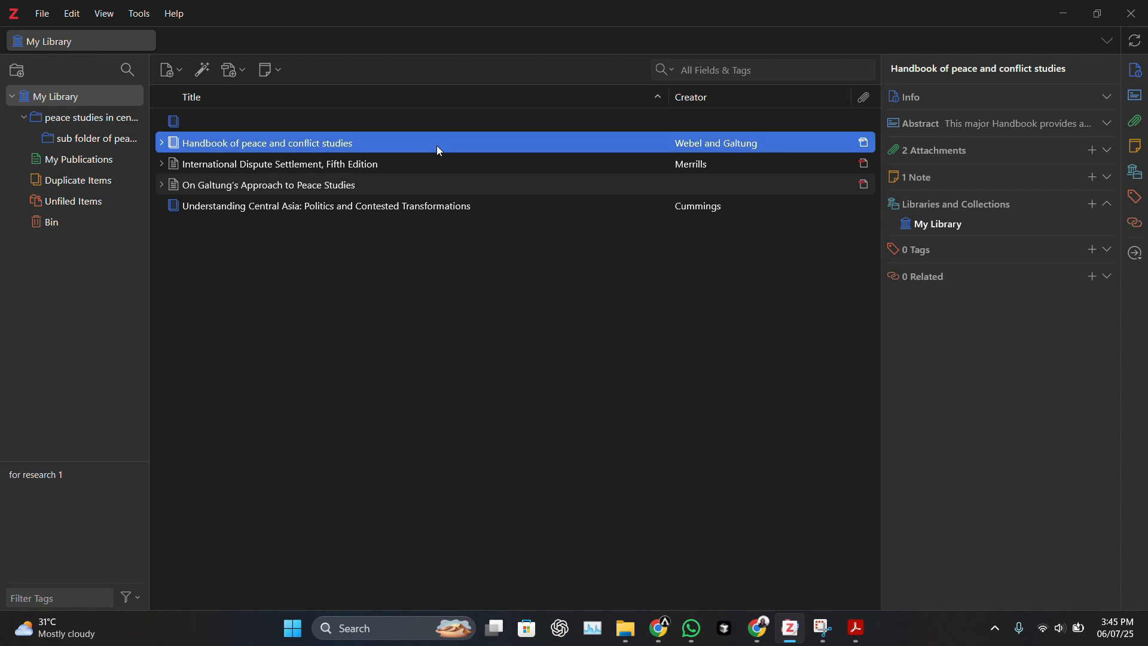
{"action": "left_click", "coordinate": [1140, 156]}
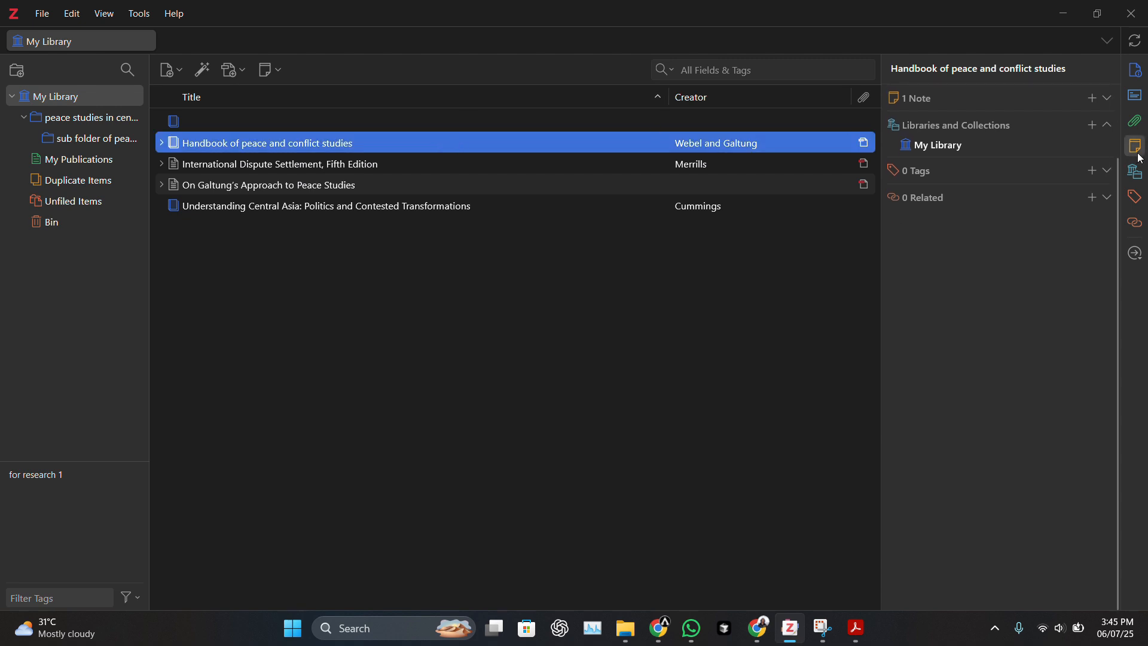
Step: Add another item note to "Handbook of peace and conflict studies", clear the trial text entered in it and paste the copied text
{"action": "left_click", "coordinate": [1093, 97]}
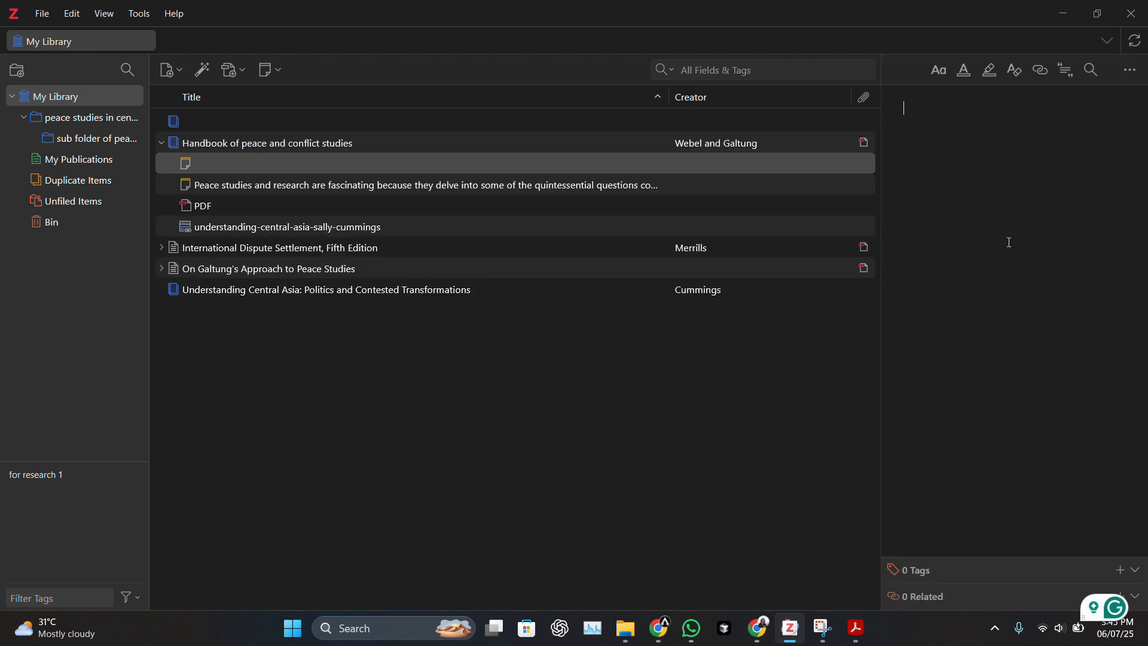
{"action": "type", "text": "dkjadsda"}
{"action": "key", "text": "BackSpace"}
{"action": "key", "text": "BackSpace"}
{"action": "key", "text": "BackSpace"}
{"action": "key", "text": "BackSpace"}
{"action": "key", "text": "BackSpace"}
{"action": "key", "text": "BackSpace"}
{"action": "key", "text": "BackSpace"}
{"action": "key", "text": "BackSpace"}
{"action": "key", "text": "ctrl+v"}
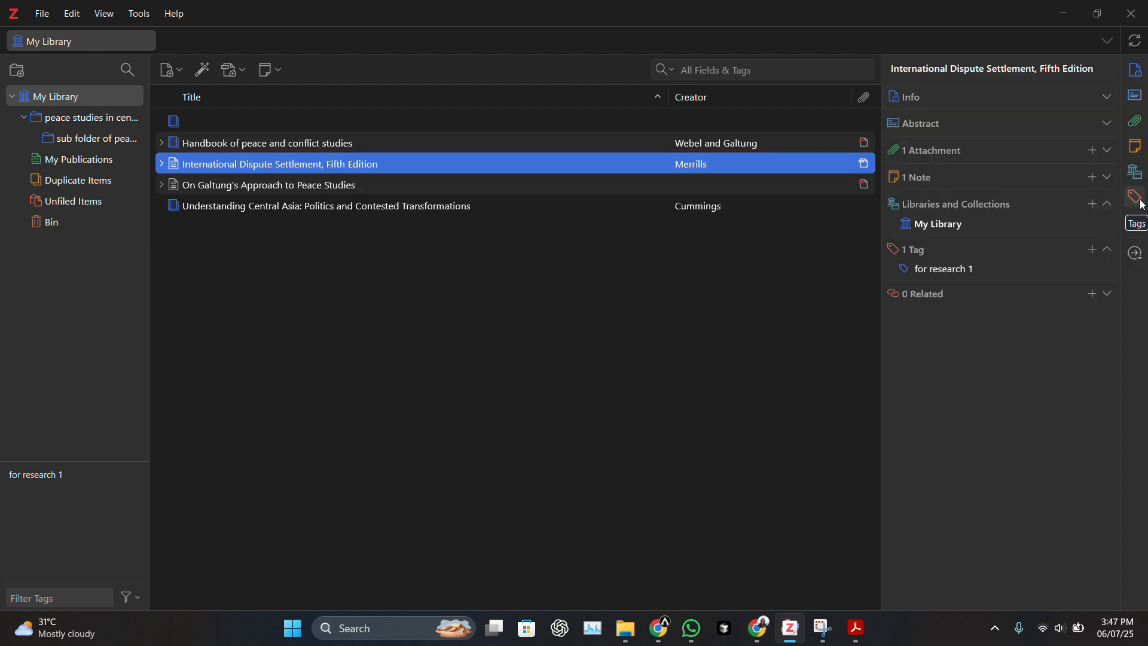
Step: Check the tags of "International Dispute Settlement, Fifth Edition" and tag "On Galtung's Approach to Peace Studies" with "ASEAN Peace studies"
{"action": "left_click", "coordinate": [1141, 202]}
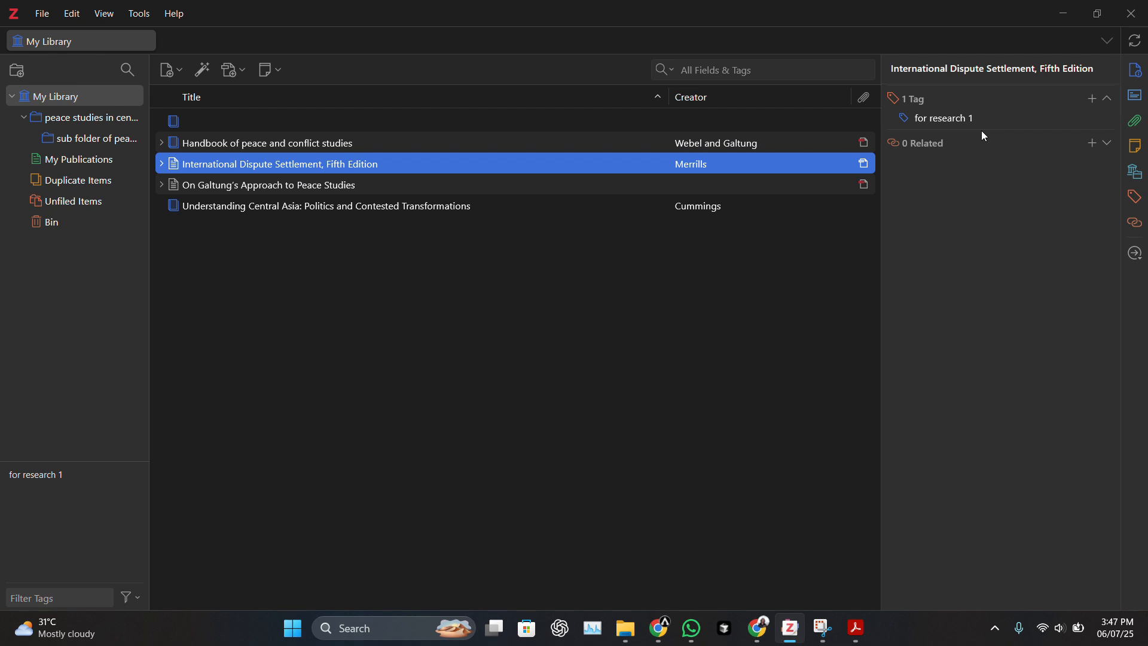
{"action": "left_click", "coordinate": [389, 149]}
{"action": "left_click", "coordinate": [356, 188]}
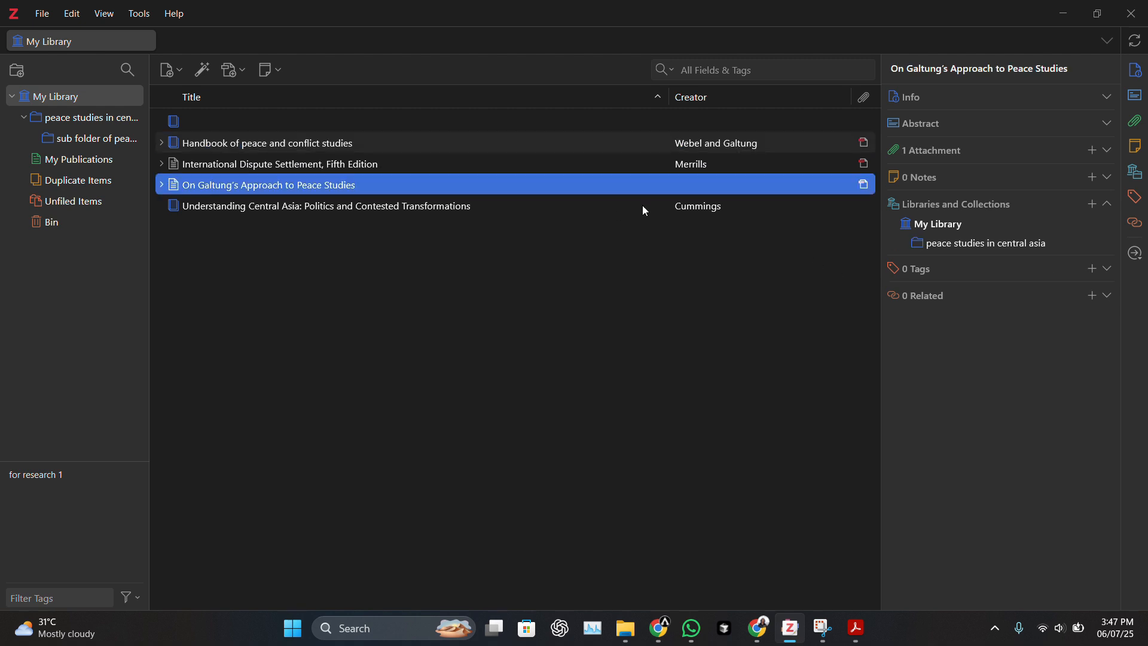
{"action": "left_click", "coordinate": [1094, 270]}
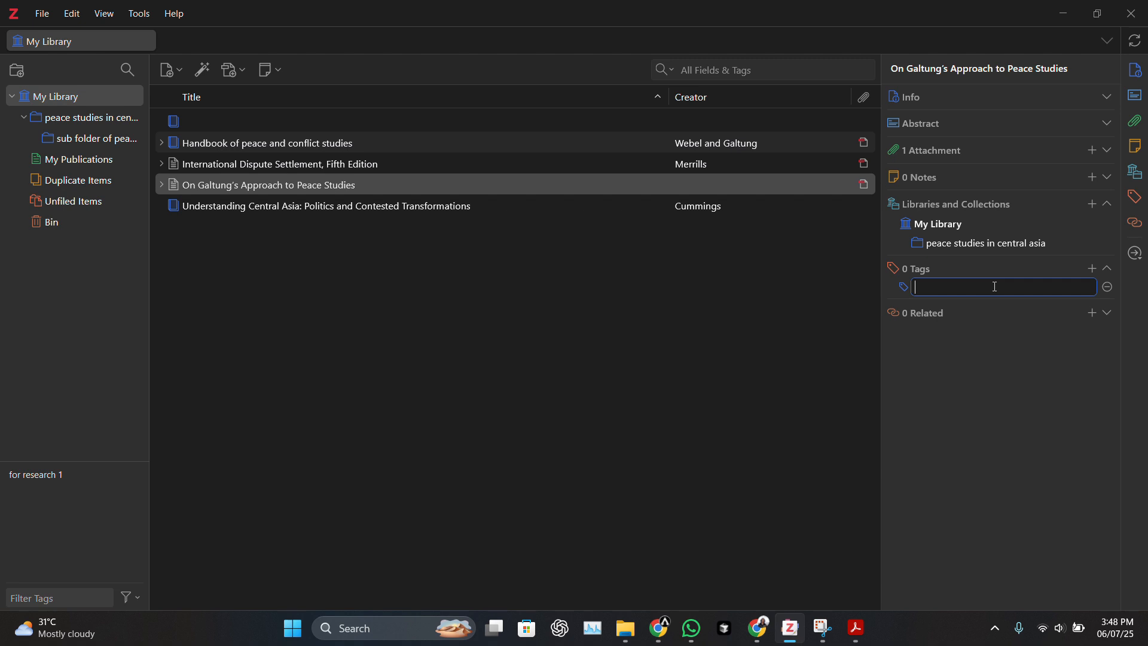
{"action": "type", "text": "ASEAN Peace studies"}
{"action": "key", "text": "Return"}
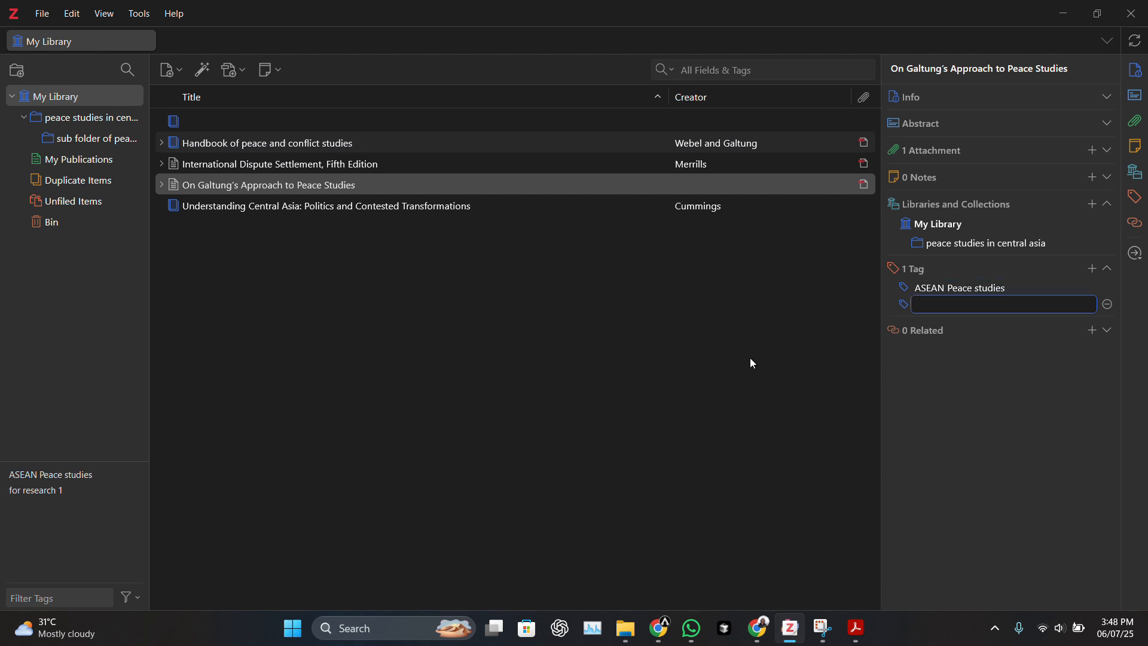
{"action": "left_click", "coordinate": [620, 324]}
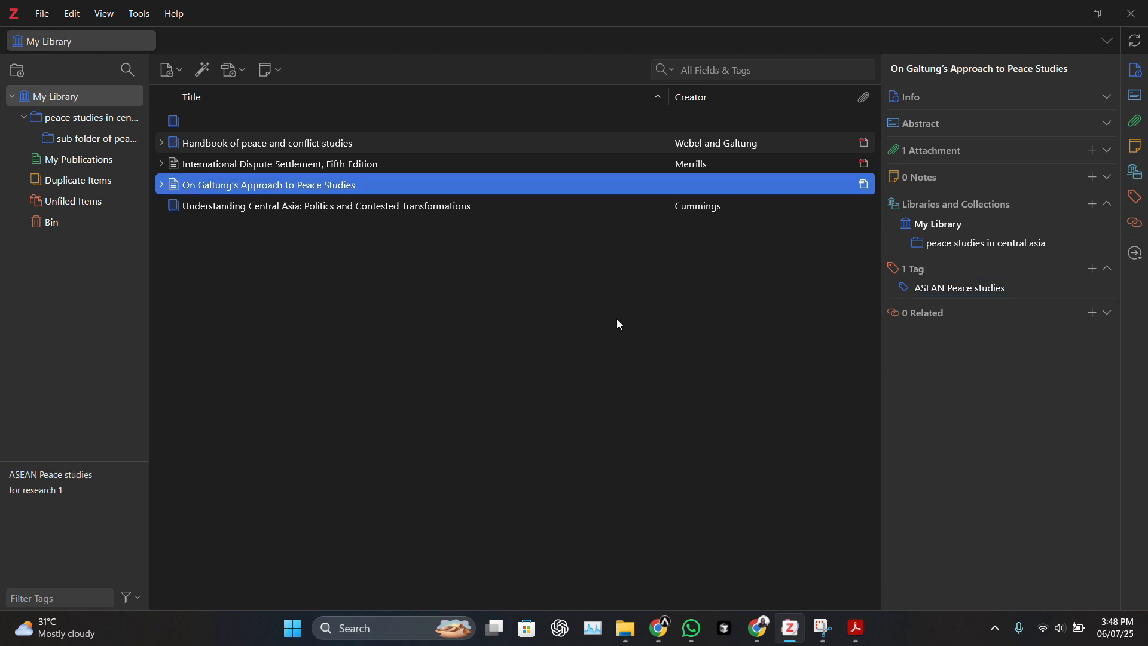
Step: Search the tags for "asea", filter the library by "ASEAN Peace studies", and clear the tag search and filter again
{"action": "left_click", "coordinate": [70, 594]}
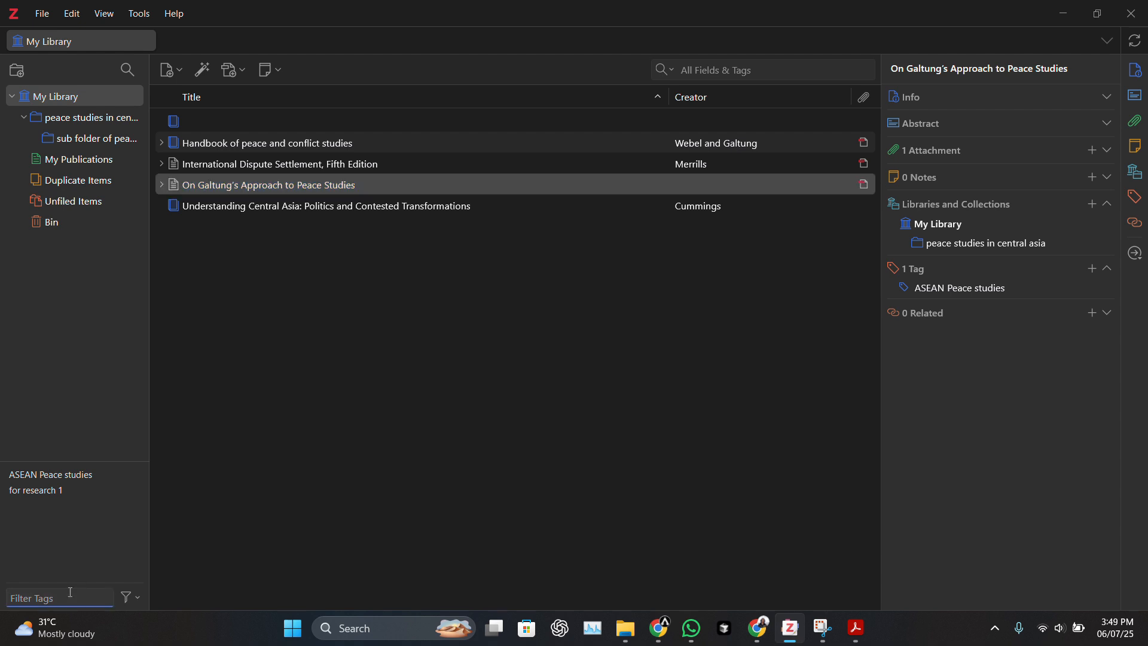
{"action": "type", "text": "asea"}
{"action": "left_click", "coordinate": [54, 478]}
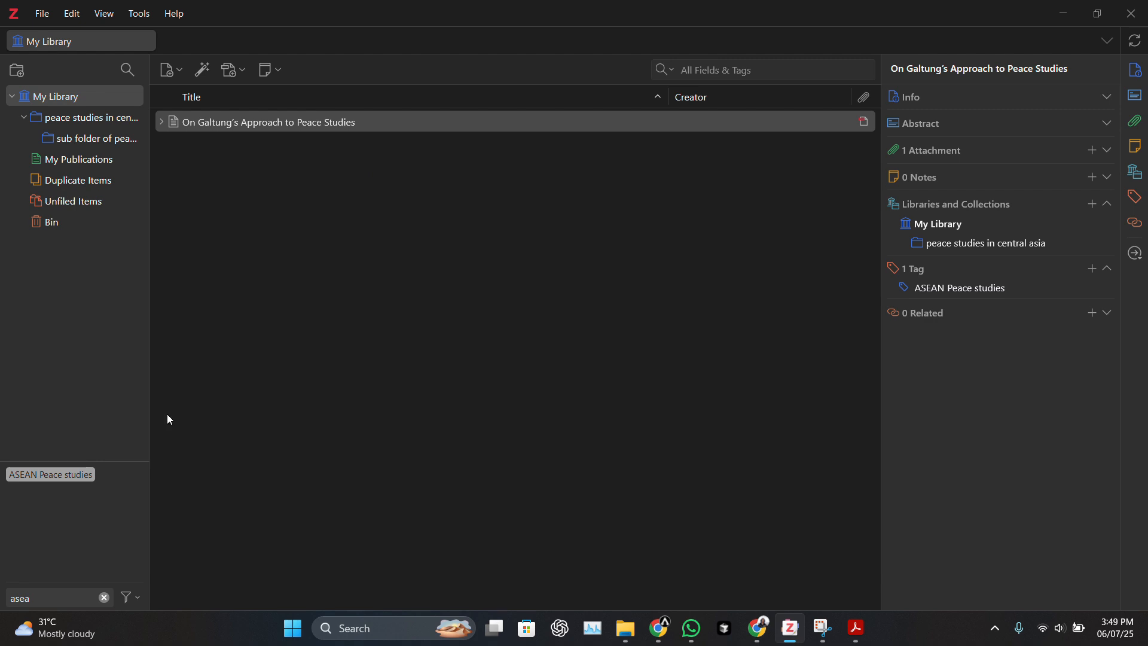
{"action": "left_click", "coordinate": [55, 600]}
{"action": "key", "text": "BackSpace"}
{"action": "key", "text": "BackSpace"}
{"action": "key", "text": "BackSpace"}
{"action": "key", "text": "BackSpace"}
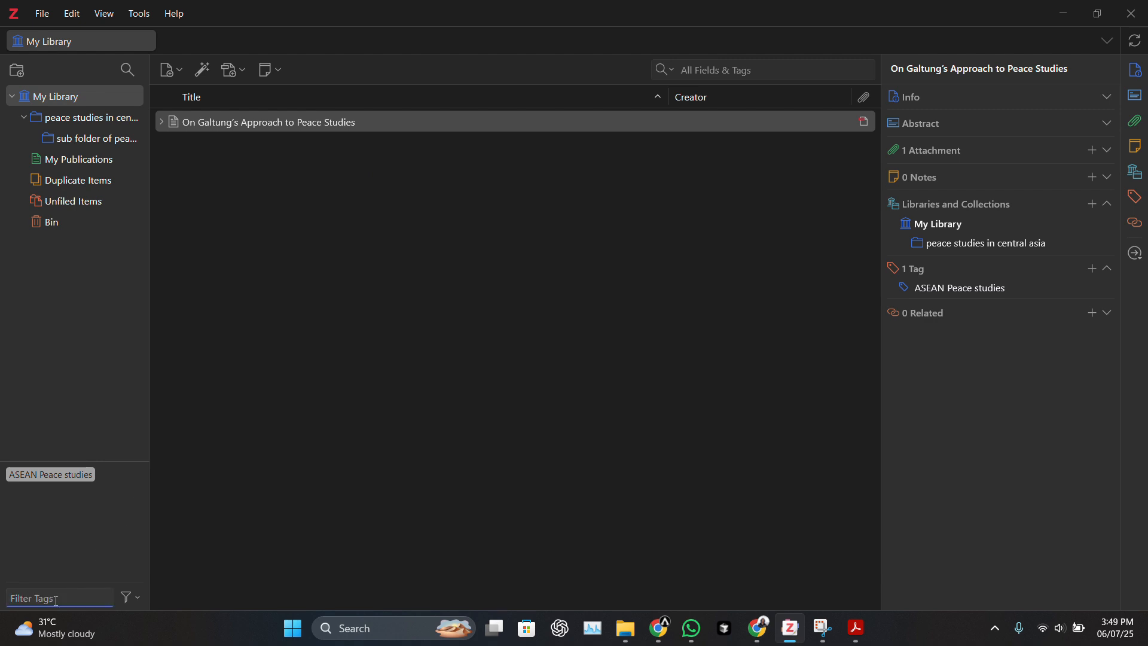
{"action": "left_click", "coordinate": [72, 478]}
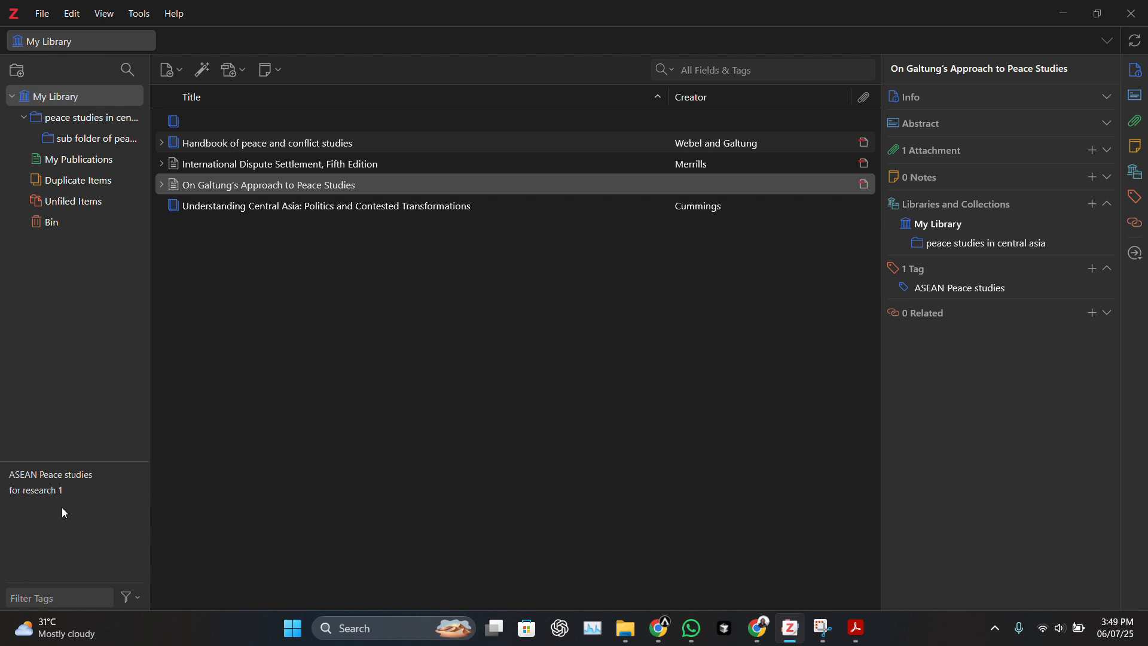
Step: Search the tags for "for r", filter the library by "for research 1", and remove the filter again
{"action": "left_click", "coordinate": [54, 598]}
{"action": "type", "text": "for r"}
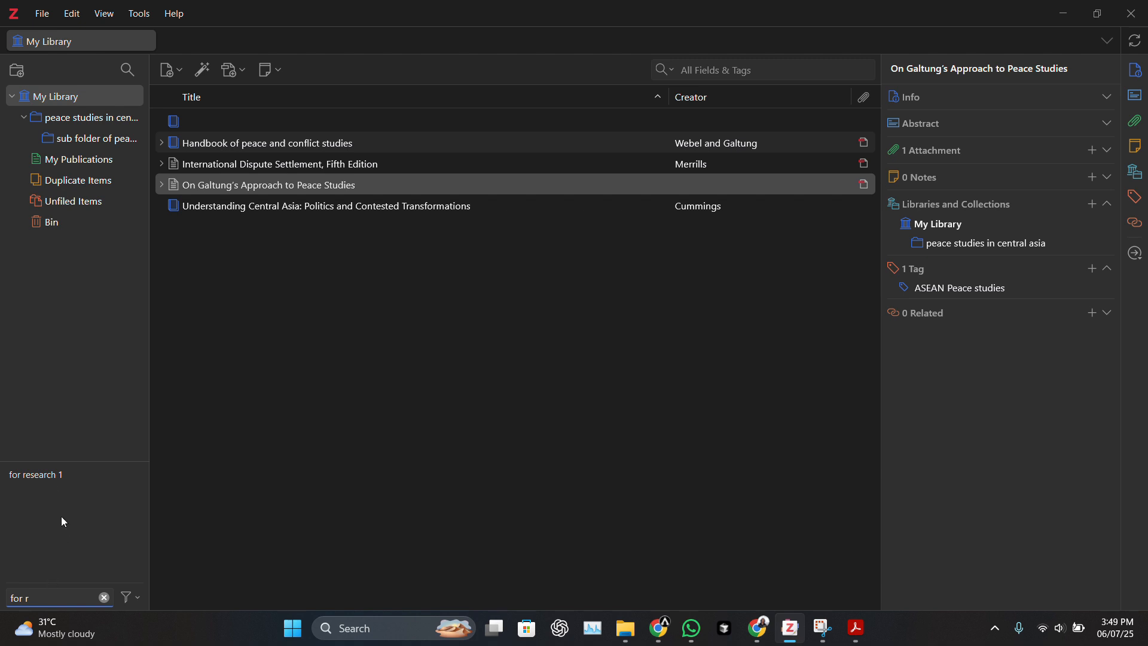
{"action": "left_click", "coordinate": [44, 475]}
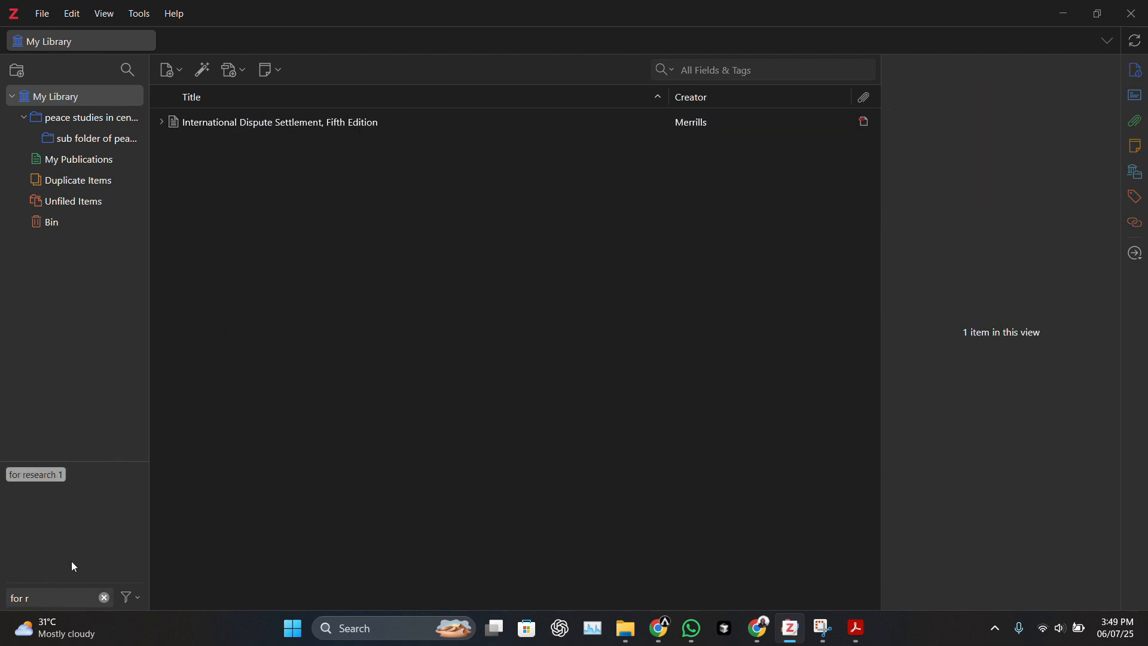
{"action": "left_click", "coordinate": [53, 596]}
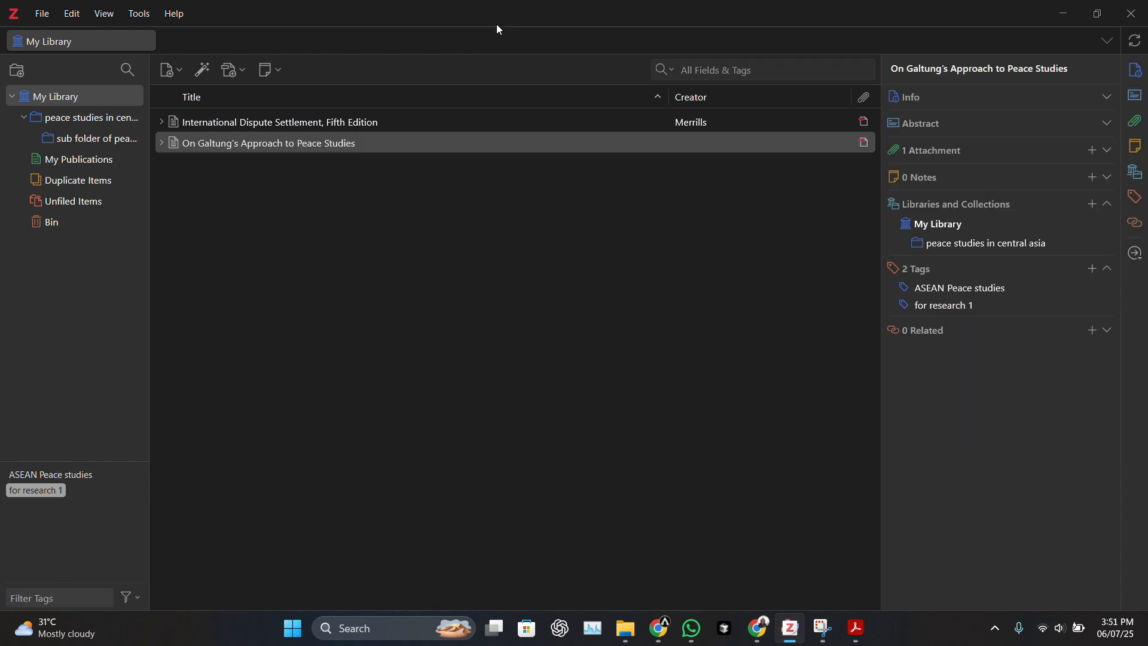
{"action": "left_click", "coordinate": [496, 21]}
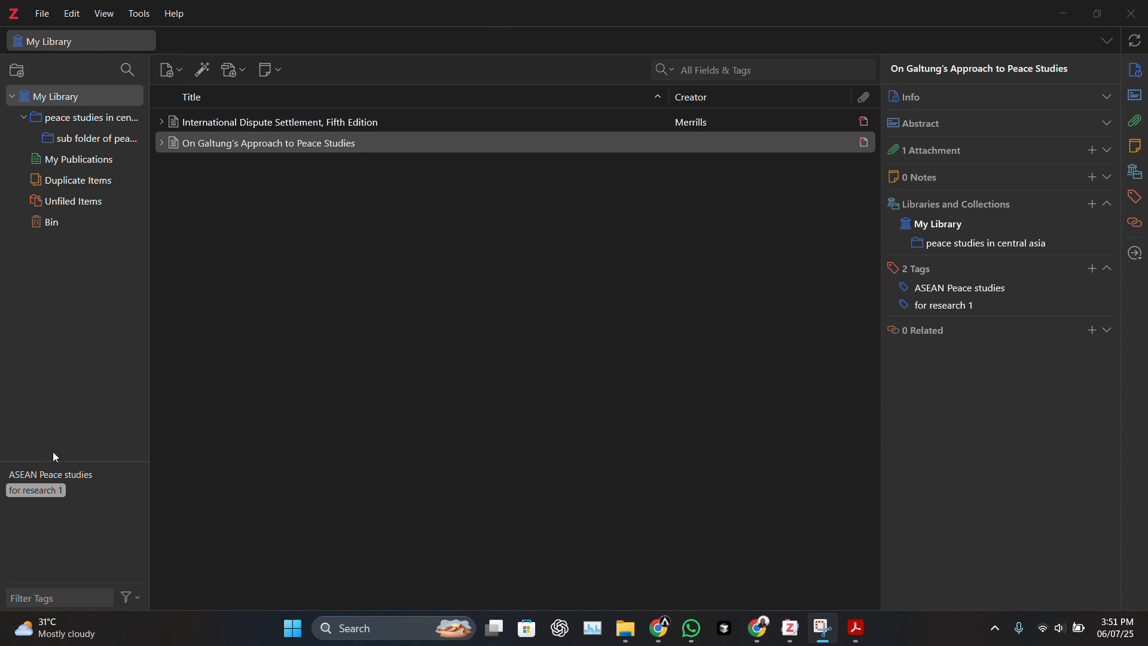
{"action": "left_click", "coordinate": [47, 491]}
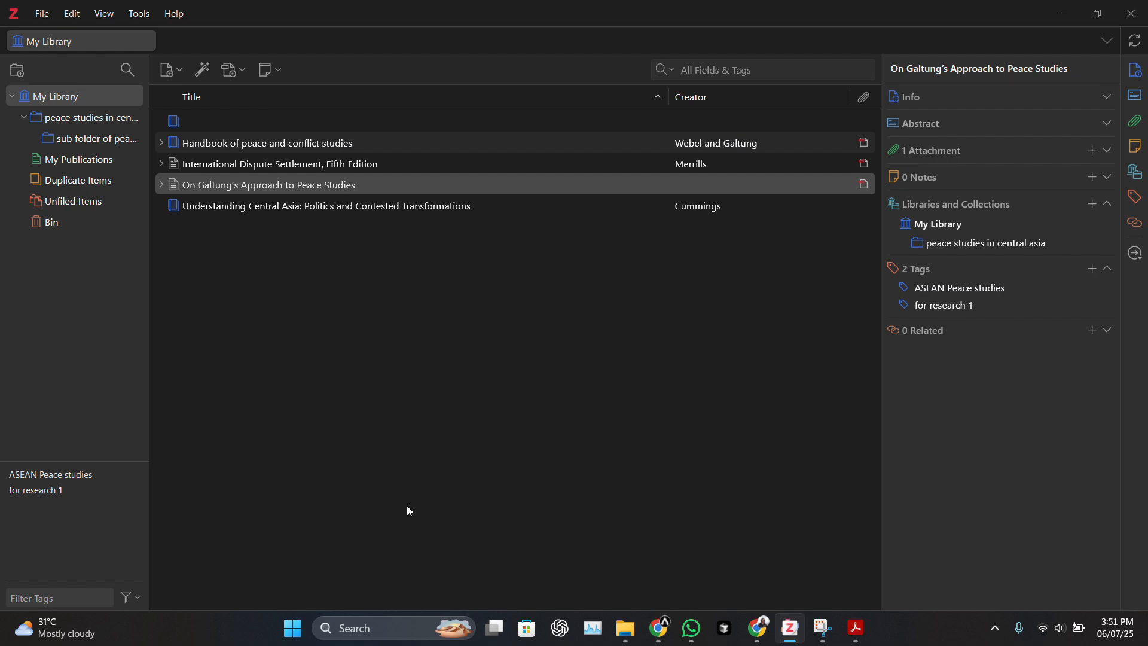
Step: Switch to File Explorer and open the Word document "A Marxist prophecy of hyper-industrialist China" from the research folder
{"action": "left_click", "coordinate": [626, 628]}
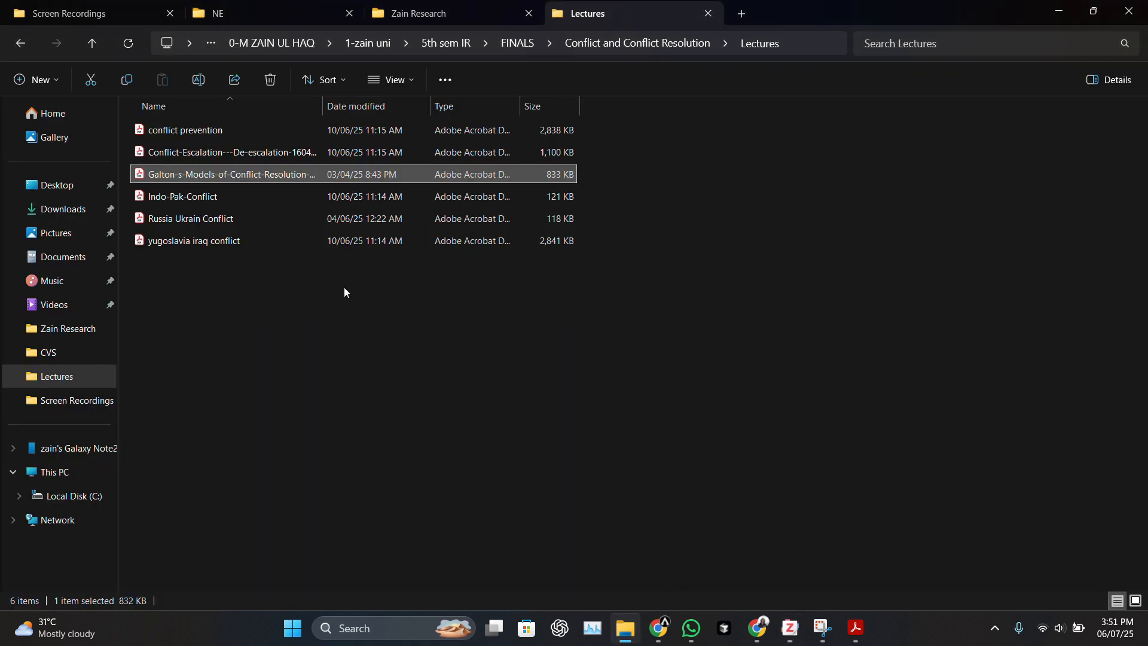
{"action": "left_click", "coordinate": [474, 5]}
{"action": "left_click", "coordinate": [218, 154]}
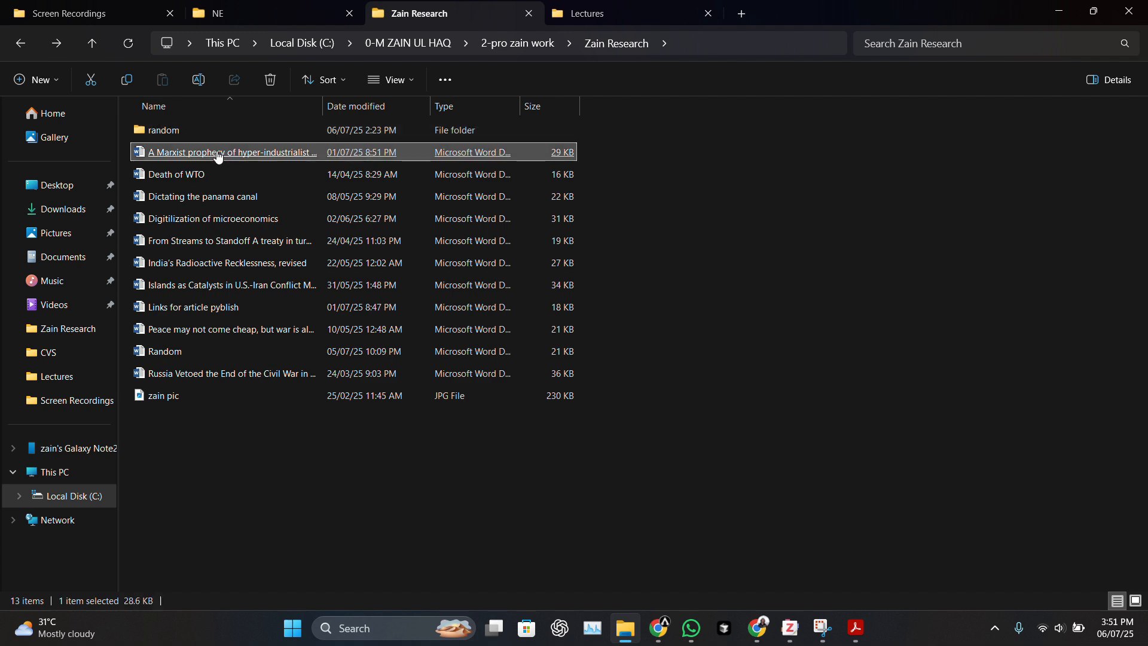
{"action": "double_click", "coordinate": [219, 155]}
{"action": "left_click", "coordinate": [455, 200]}
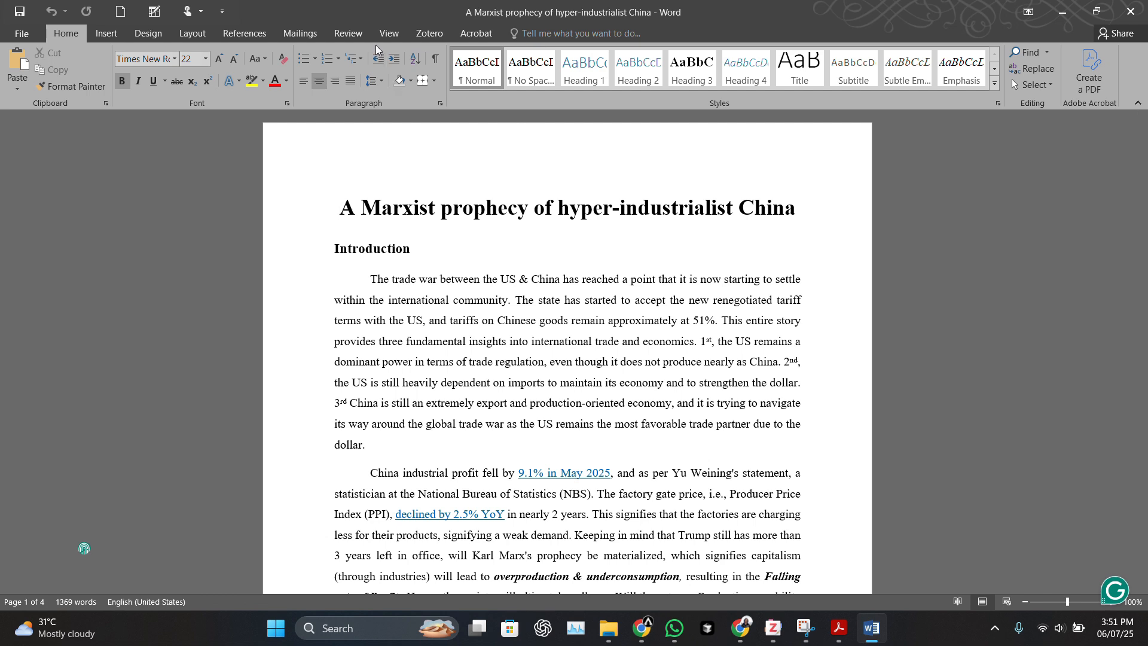
Step: Start adding a Zotero citation at the end of the first introduction paragraph in the Word document
{"action": "left_click", "coordinate": [418, 38]}
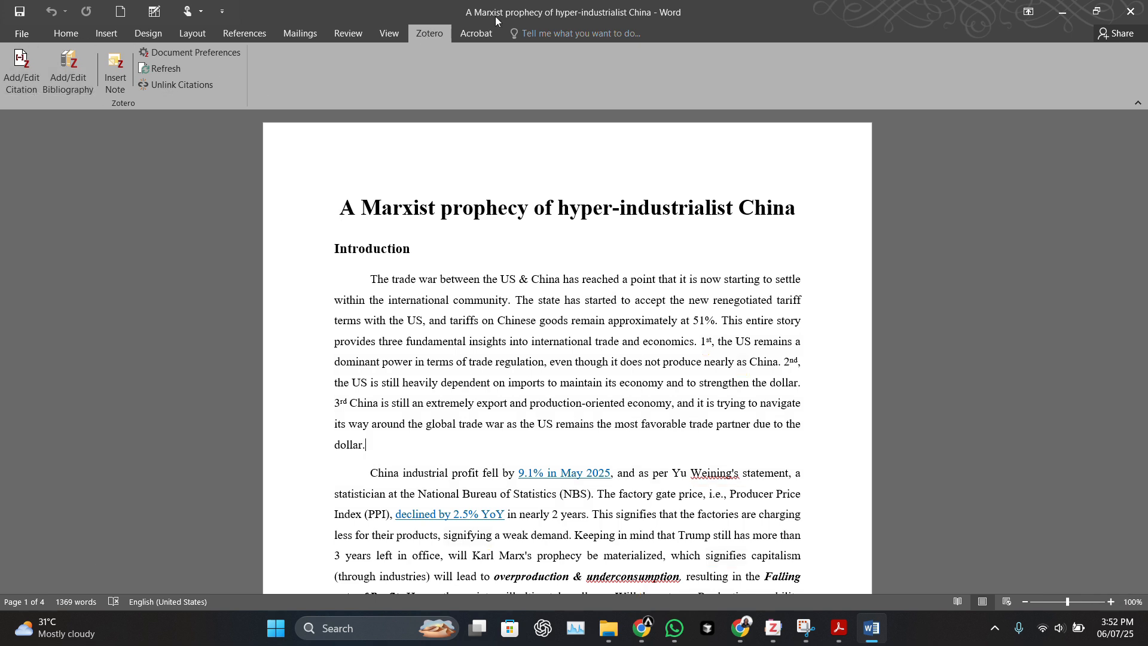
{"action": "left_click", "coordinate": [495, 17]}
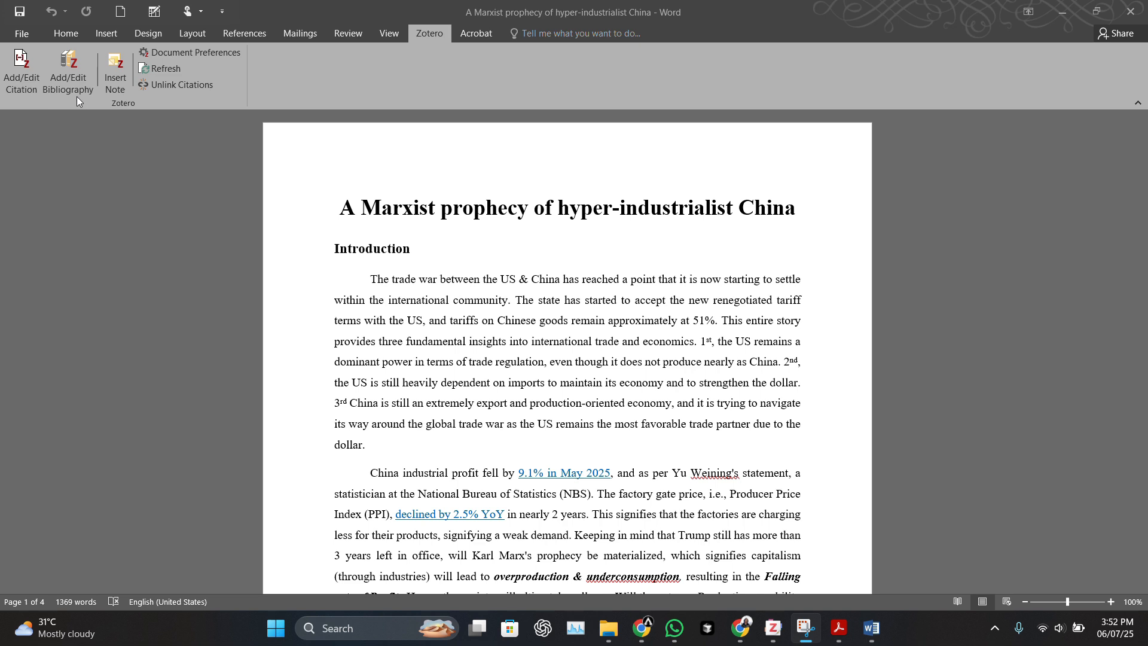
{"action": "left_click", "coordinate": [21, 73]}
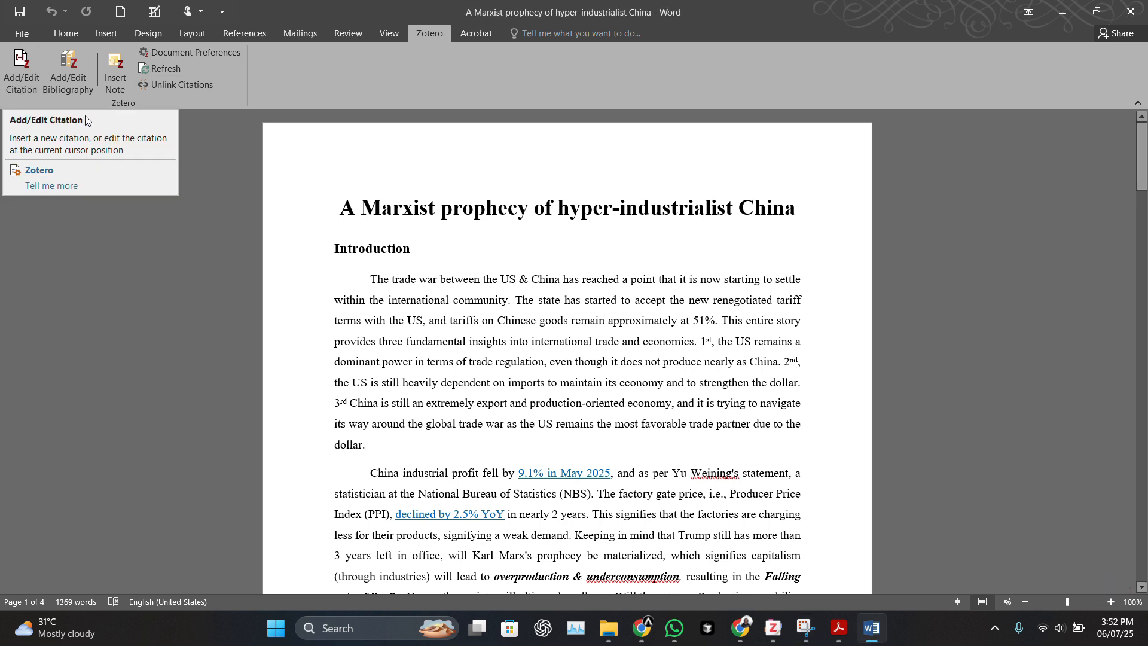
{"action": "left_click", "coordinate": [17, 61]}
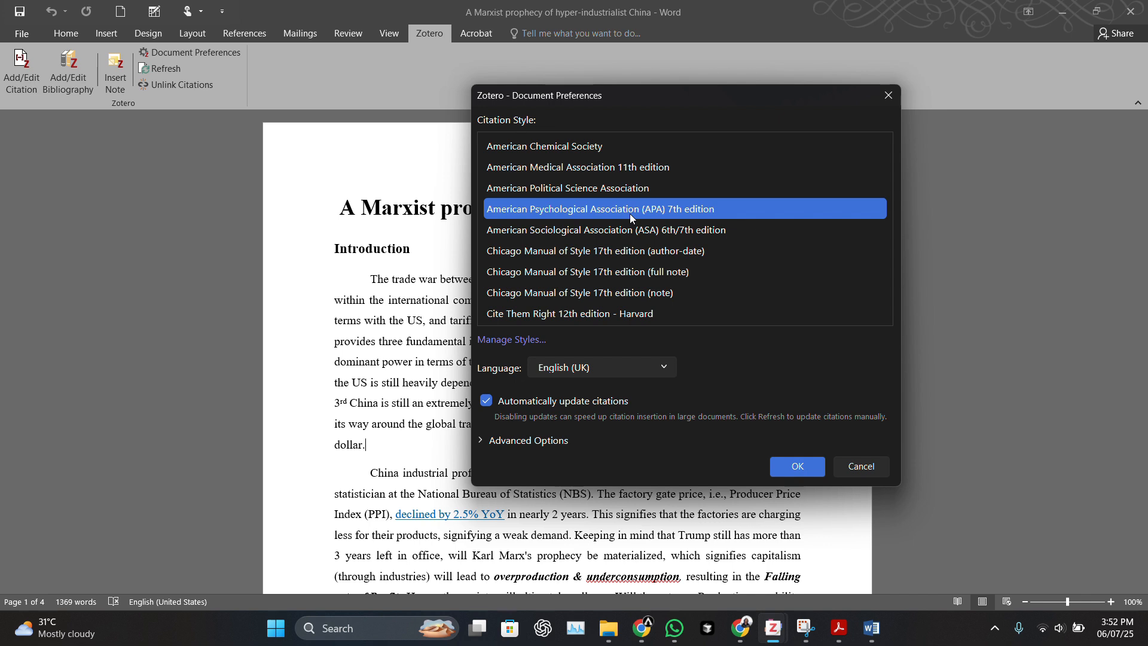
Step: Look through the available citation styles and check the advanced options in Zotero's document preferences
{"action": "scroll", "coordinate": [630, 213], "scroll_direction": "down", "scroll_amount": 3}
{"action": "scroll", "coordinate": [630, 213], "scroll_direction": "up", "scroll_amount": 3}
{"action": "scroll", "coordinate": [748, 214], "scroll_direction": "down", "scroll_amount": 3}
{"action": "scroll", "coordinate": [747, 214], "scroll_direction": "up", "scroll_amount": 2}
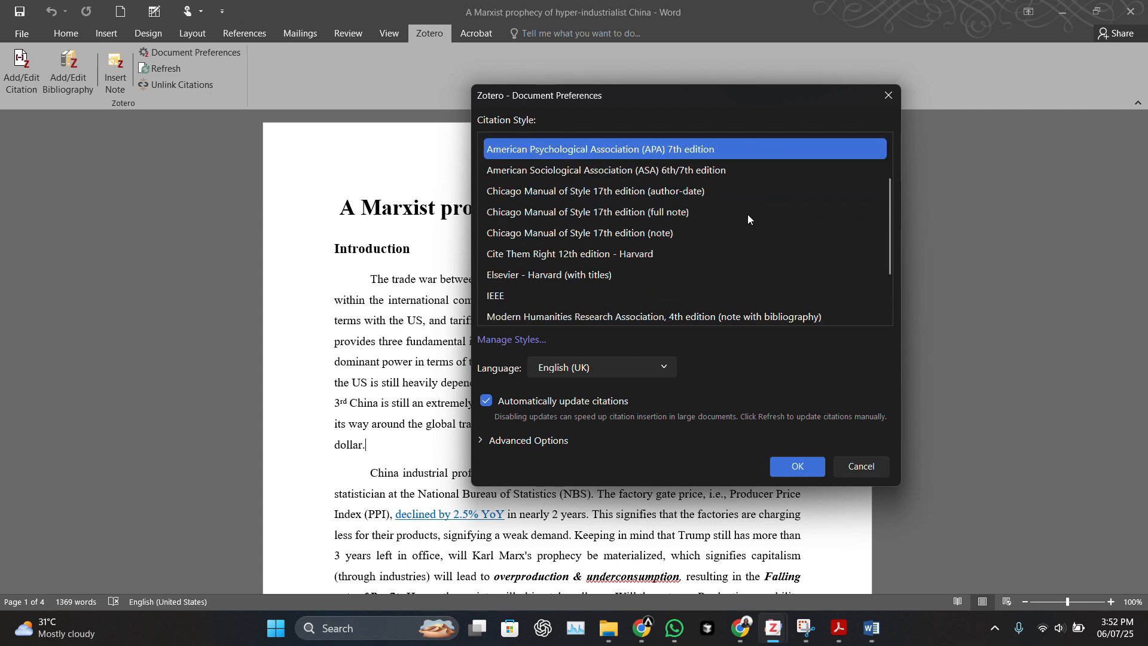
{"action": "scroll", "coordinate": [748, 214], "scroll_direction": "down", "scroll_amount": 2}
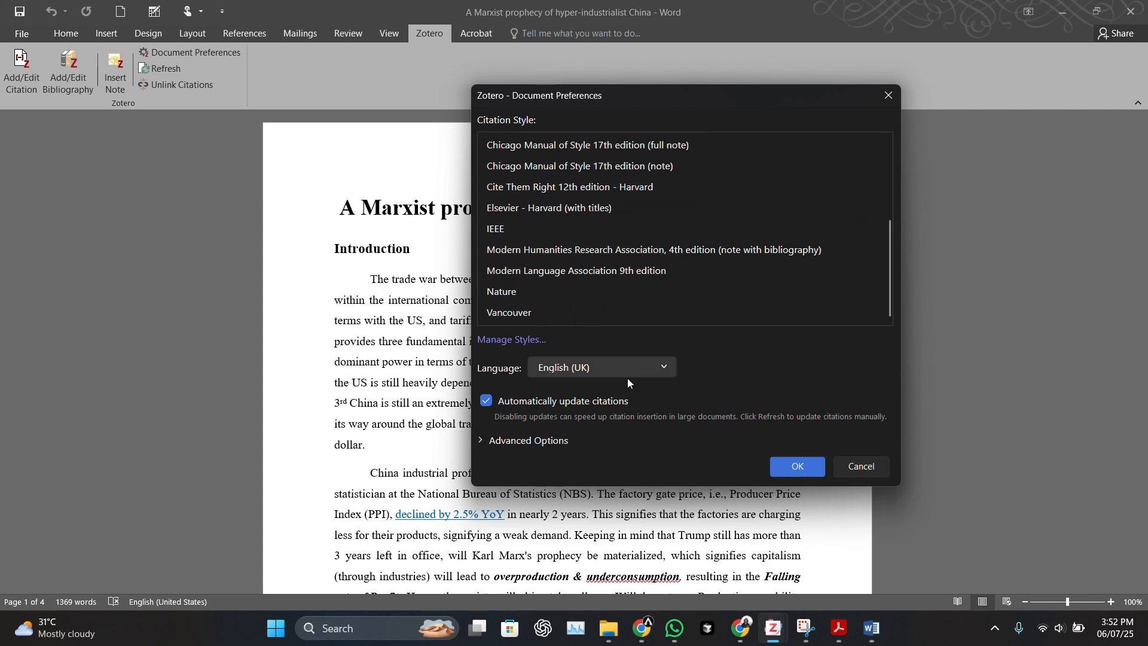
{"action": "left_click", "coordinate": [537, 447]}
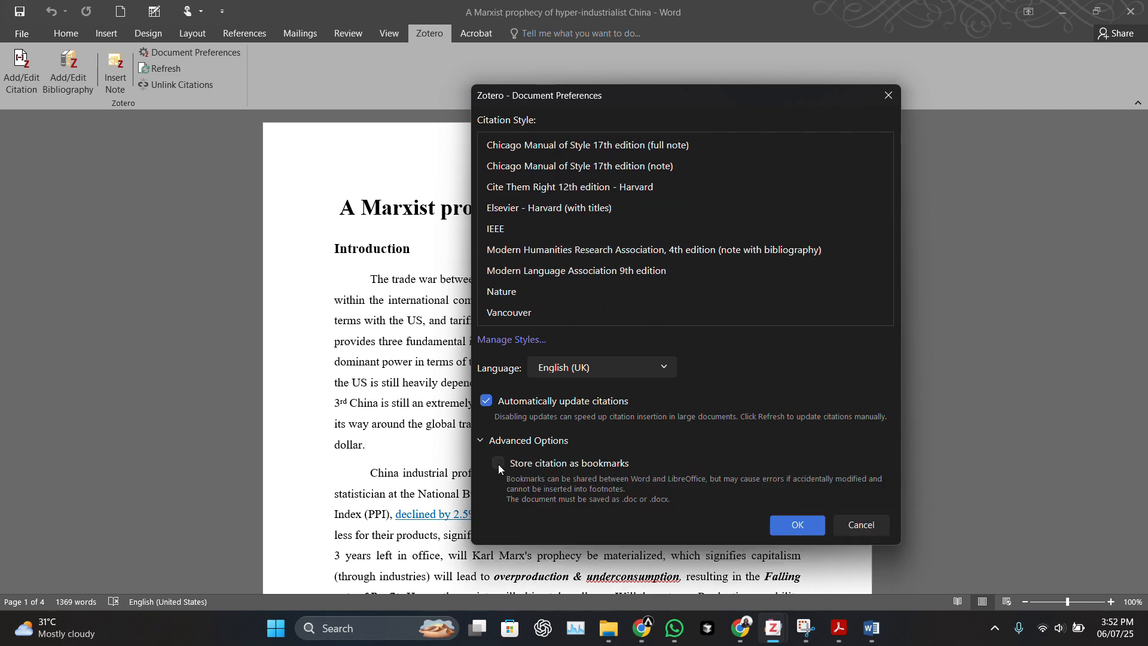
{"action": "left_click", "coordinate": [490, 441]}
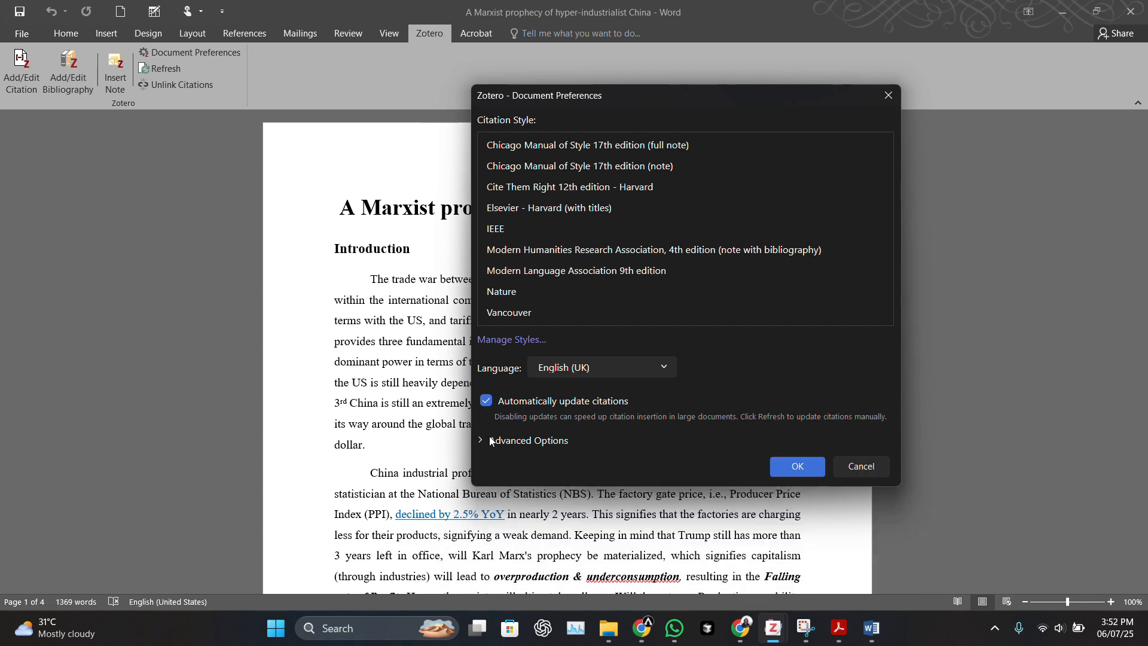
Step: Review the installed styles in Zotero's style manager and browse the style repository for additional citation styles
{"action": "left_click", "coordinate": [508, 340]}
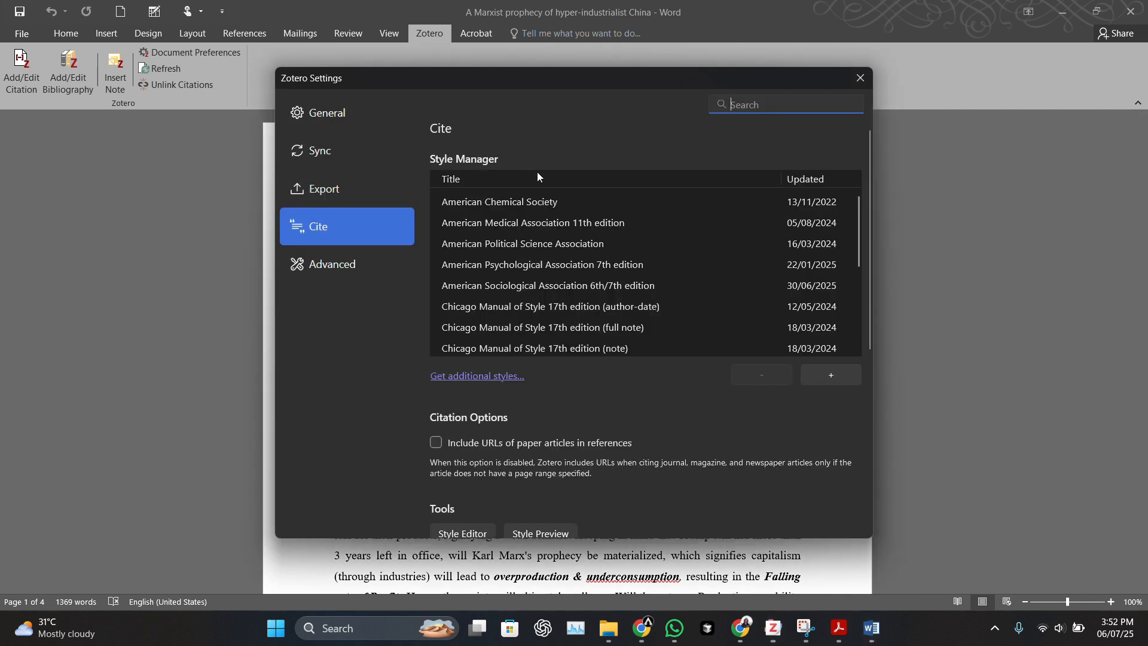
{"action": "scroll", "coordinate": [556, 209], "scroll_direction": "down", "scroll_amount": 5}
{"action": "left_click", "coordinate": [507, 376]}
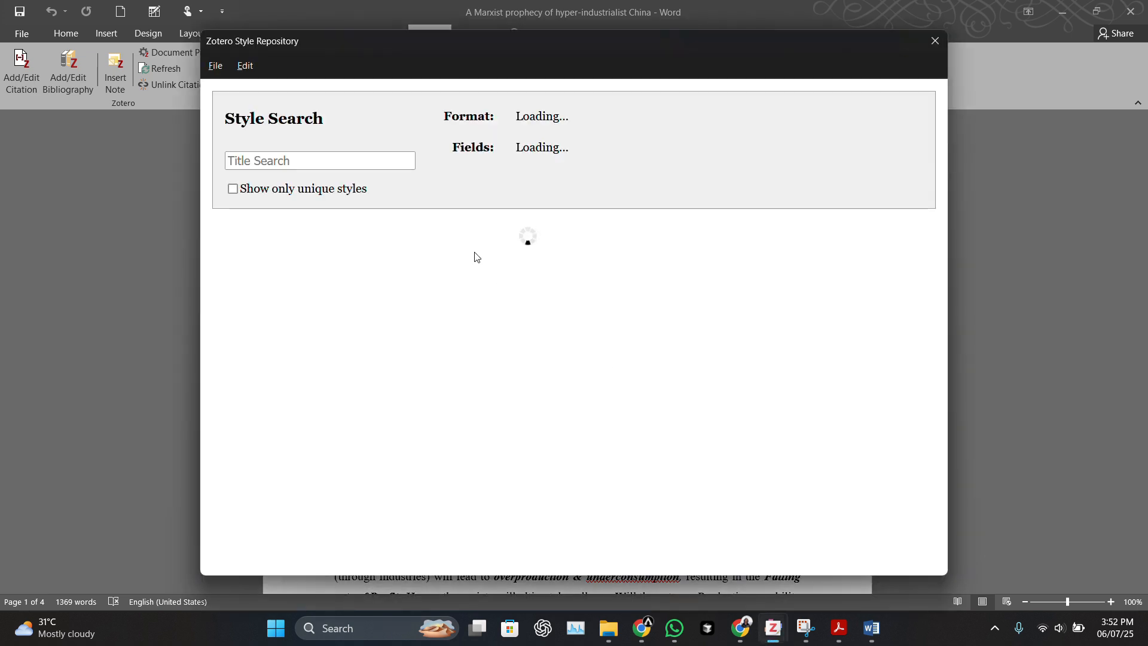
{"action": "scroll", "coordinate": [540, 287], "scroll_direction": "down", "scroll_amount": 1}
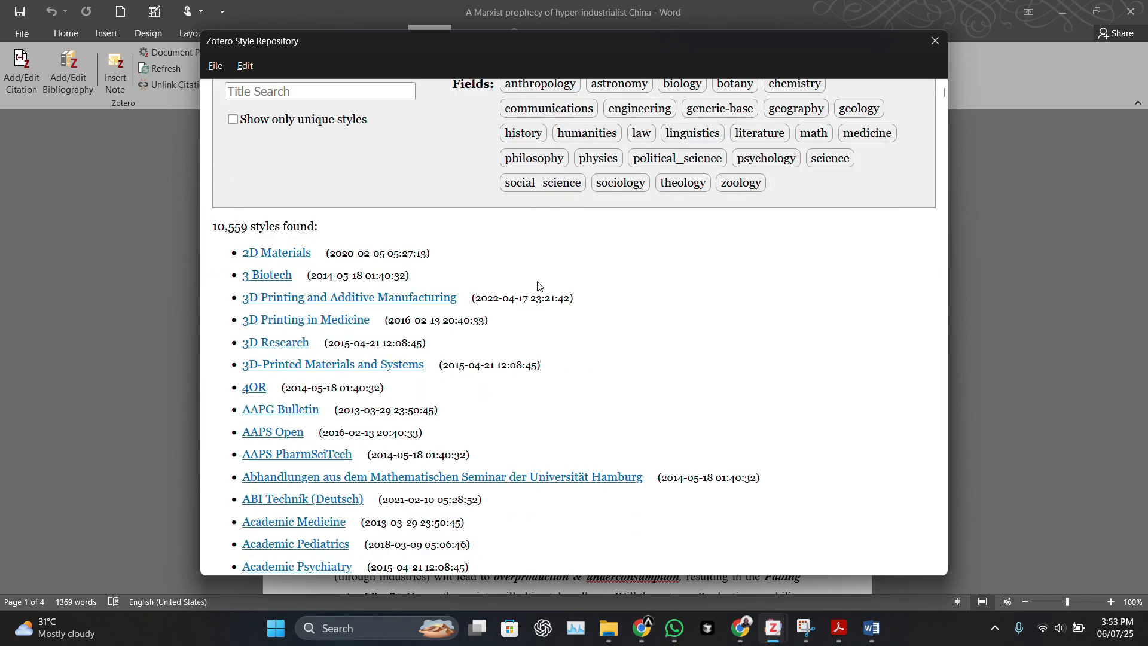
{"action": "scroll", "coordinate": [538, 287], "scroll_direction": "down", "scroll_amount": 10}
{"action": "scroll", "coordinate": [538, 287], "scroll_direction": "up", "scroll_amount": 12}
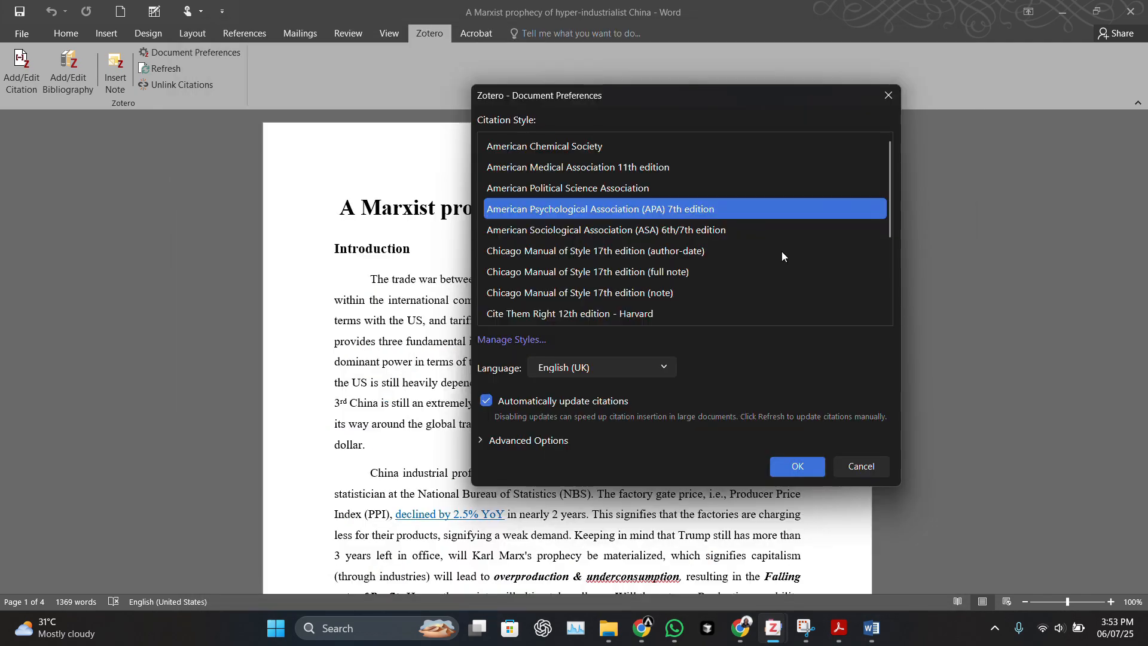
Step: Confirm the APA 7th edition style and cite "Understanding Central Asia: Politics and Contested Transformations" at the end of the first introduction paragraph
{"action": "left_click", "coordinate": [798, 467]}
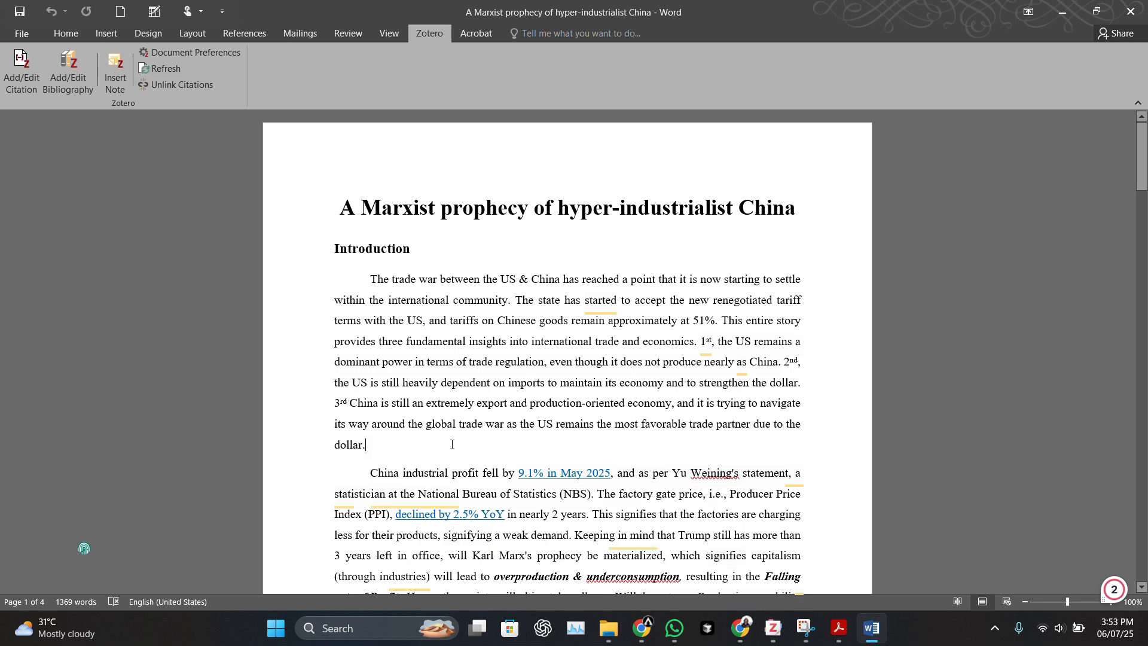
{"action": "left_click", "coordinate": [24, 66]}
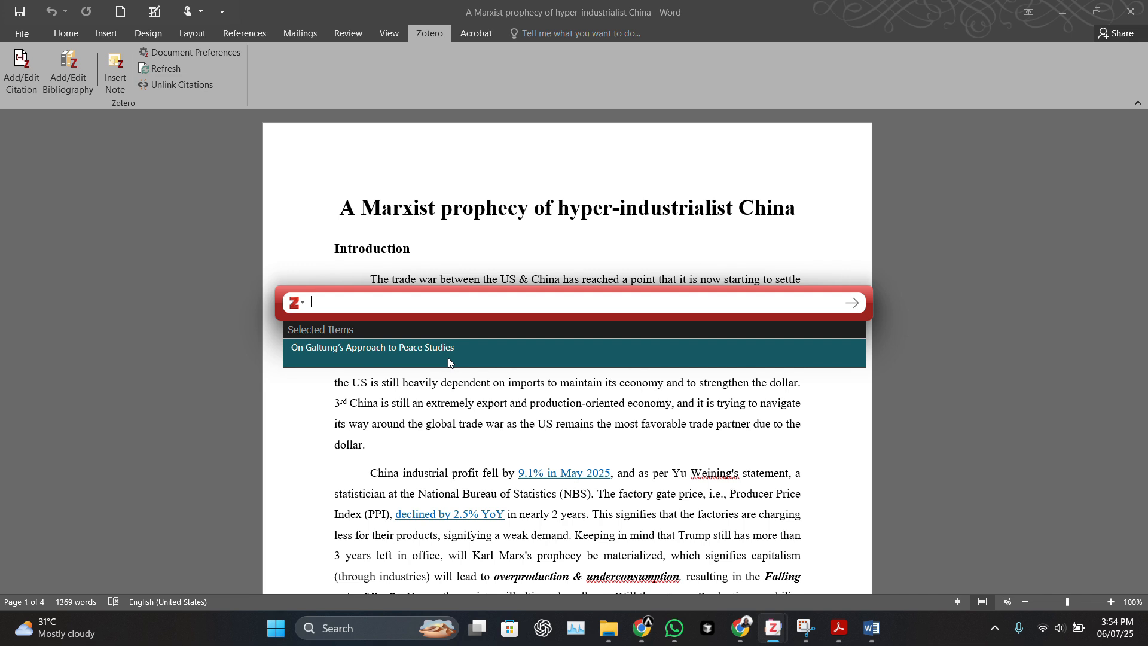
{"action": "left_click", "coordinate": [490, 24]}
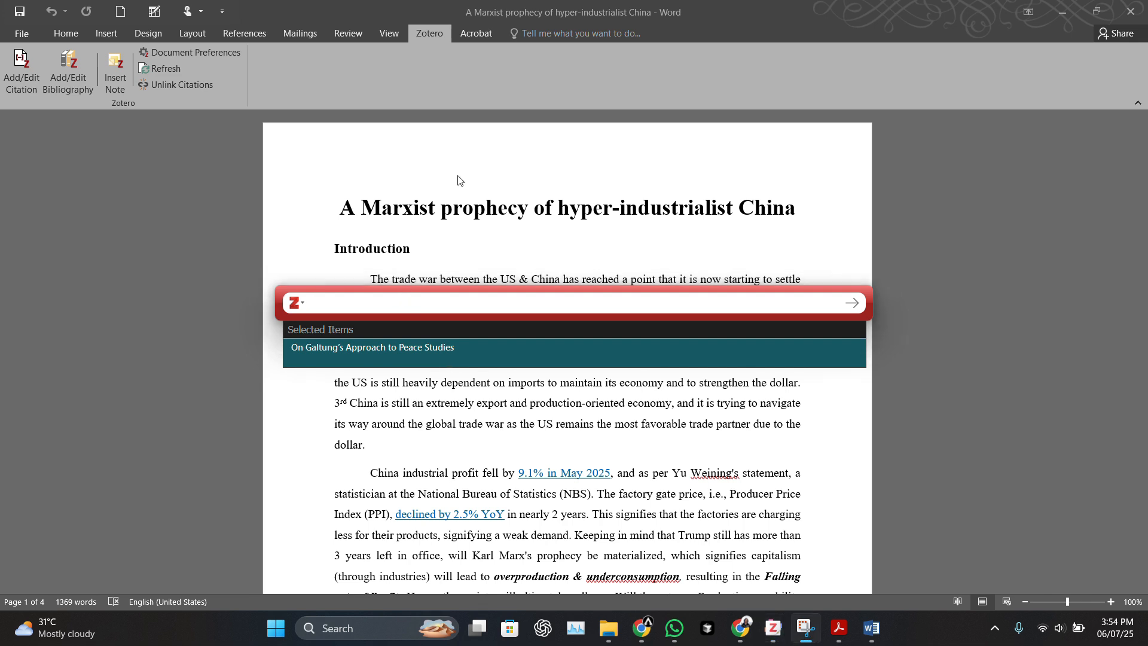
{"action": "left_click", "coordinate": [452, 309]}
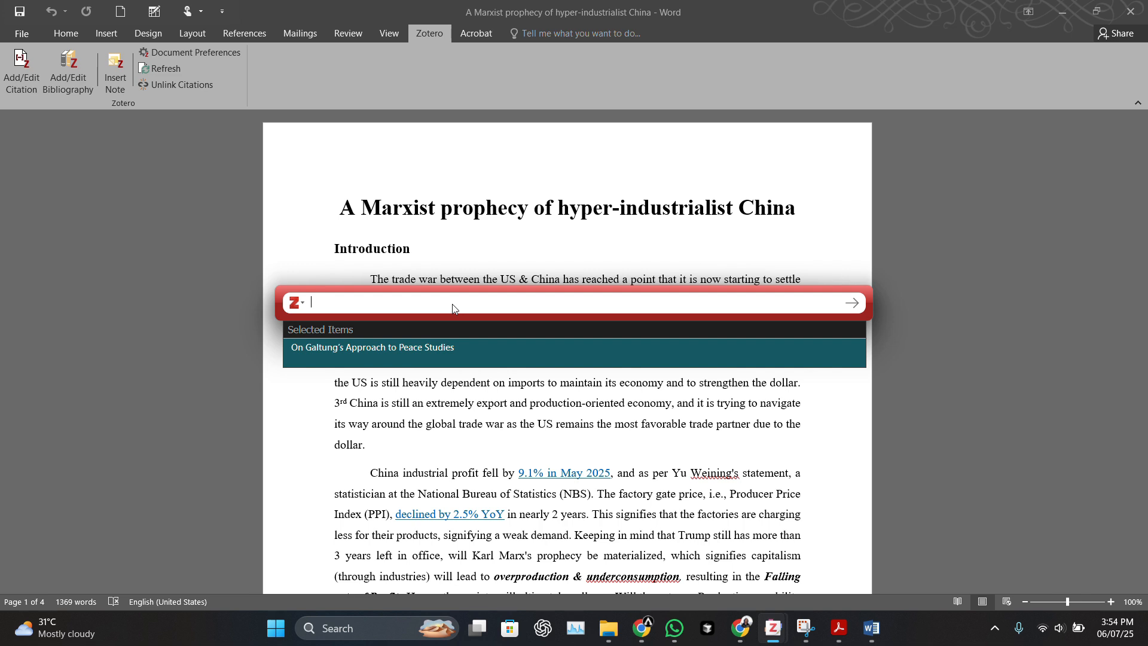
{"action": "type", "text": "cummin"}
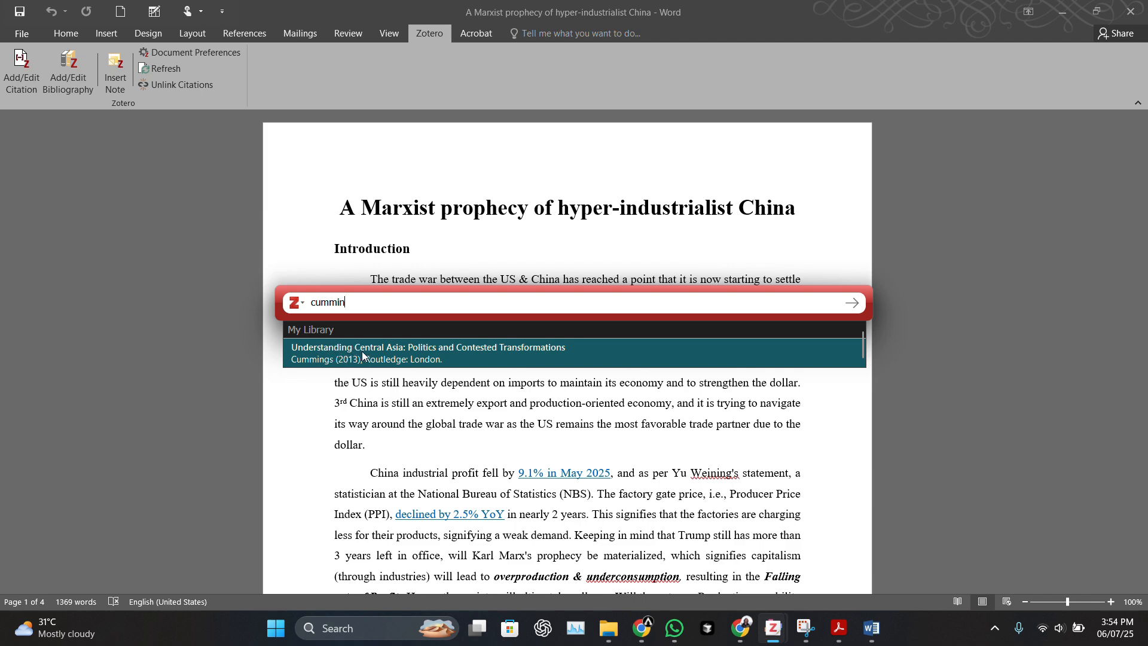
{"action": "left_click", "coordinate": [417, 358]}
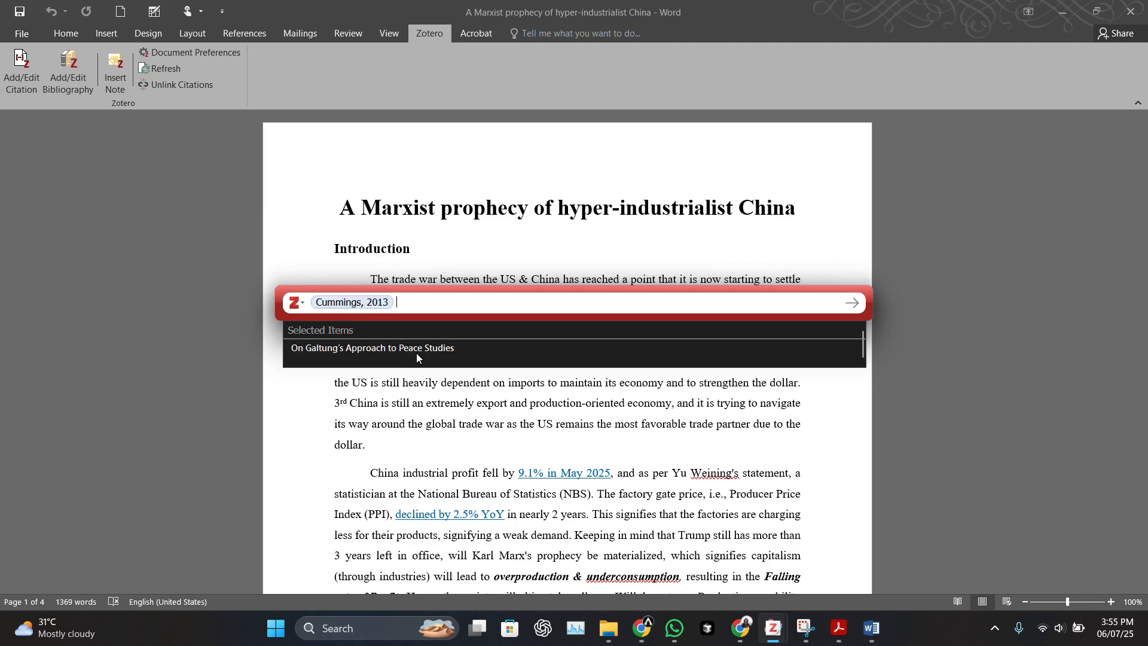
{"action": "key", "text": "Return"}
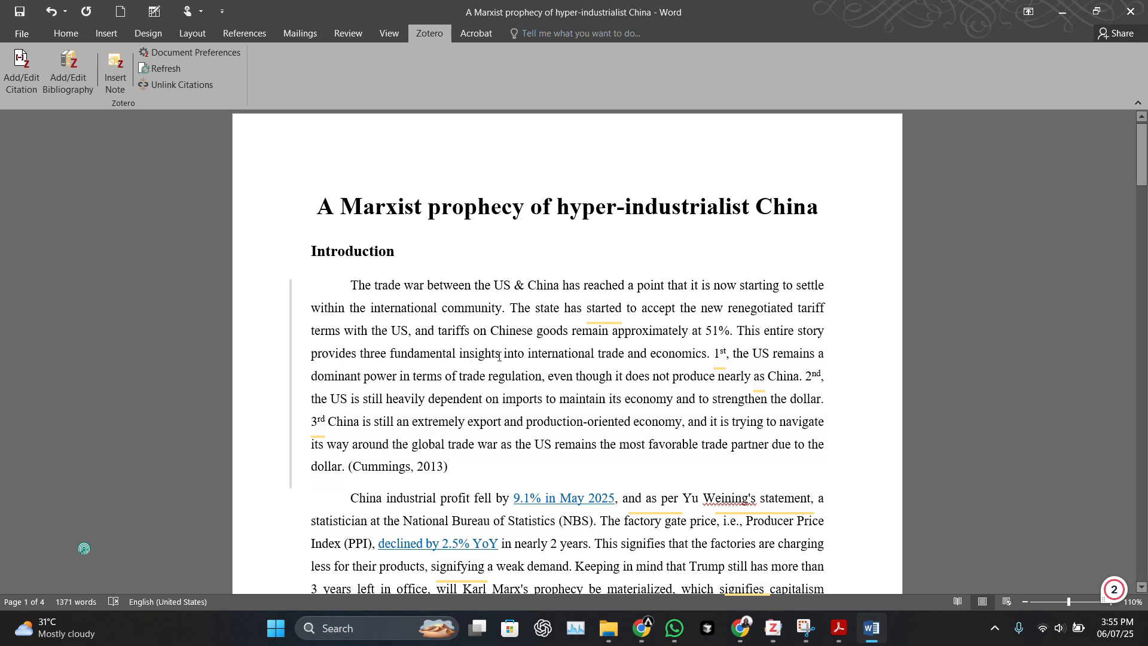
Step: Delete the citation at the end of the first introduction paragraph
{"action": "left_click_drag", "start_coordinate": [352, 286], "coordinate": [423, 360]}
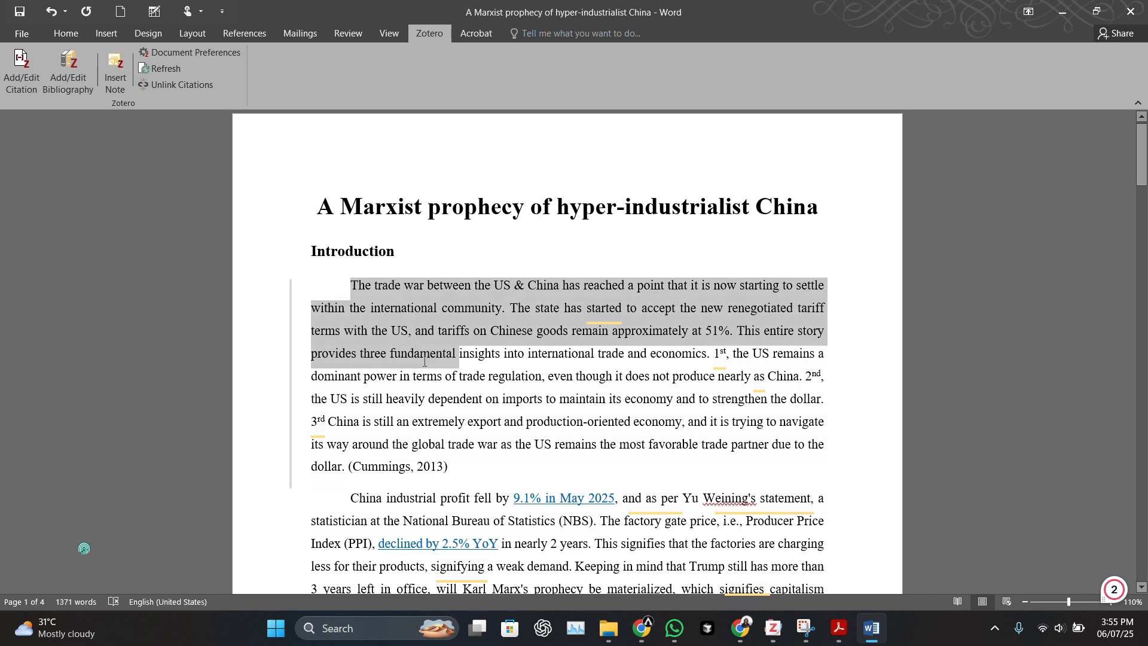
{"action": "left_click", "coordinate": [491, 480]}
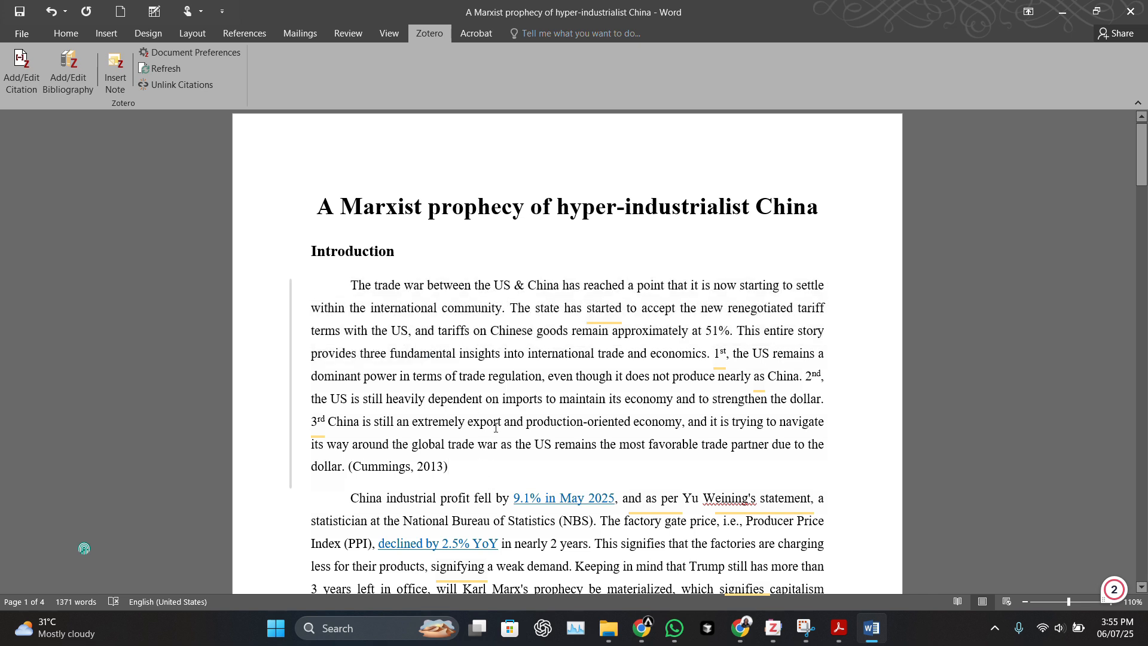
{"action": "key", "text": "BackSpace"}
{"action": "key", "text": "BackSpace"}
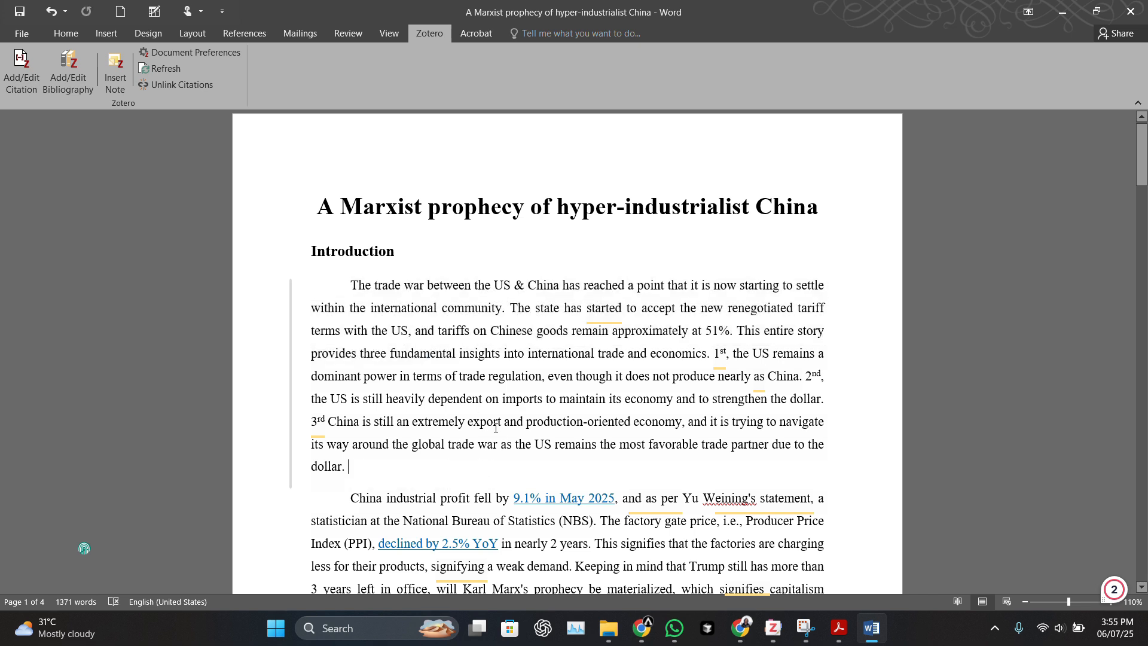
Step: Try a combined citation of "On Galtung's Approach to Peace Studies" and "Understanding Central Asia" after the first introduction paragraph, and delete it
{"action": "left_click", "coordinate": [21, 86]}
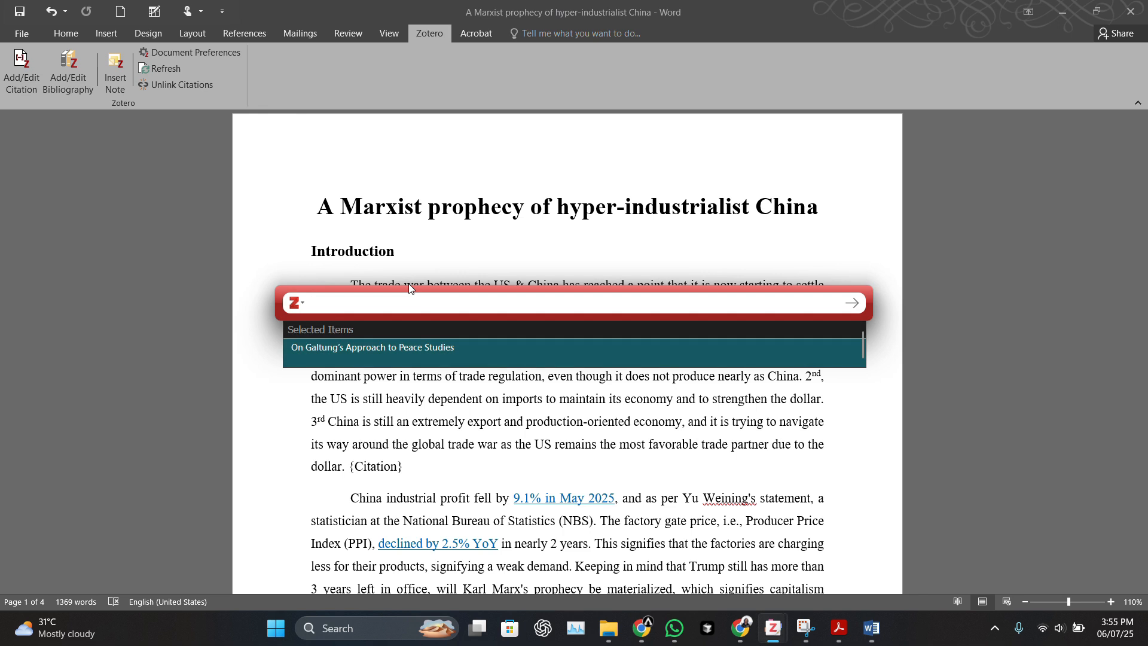
{"action": "left_click", "coordinate": [377, 348]}
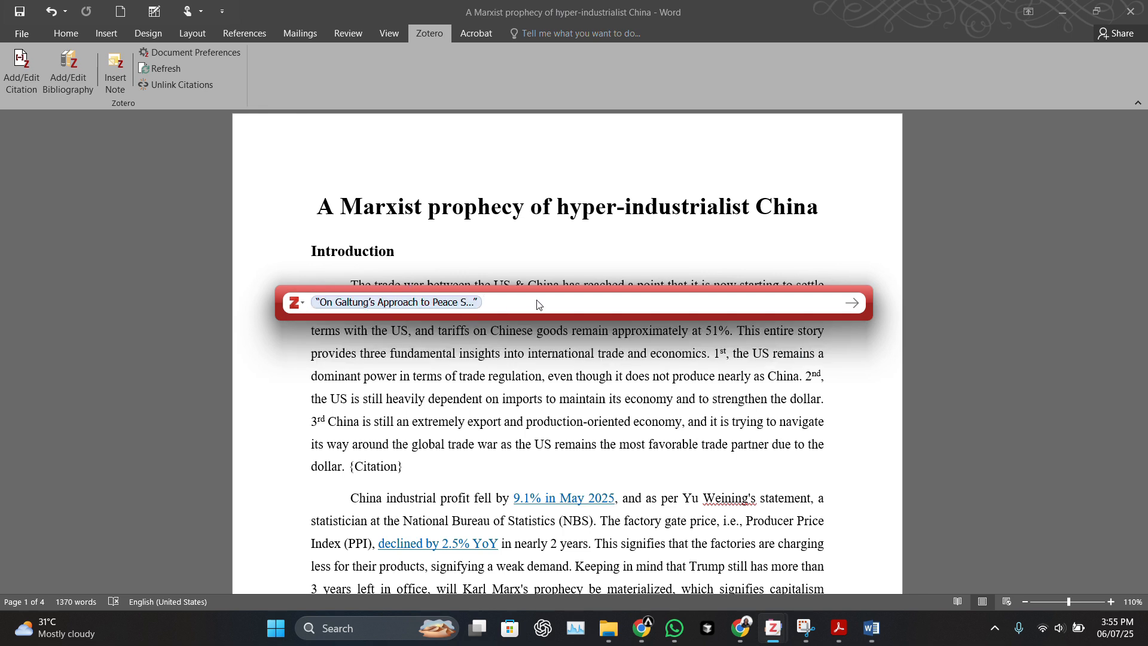
{"action": "type", "text": "cumm"}
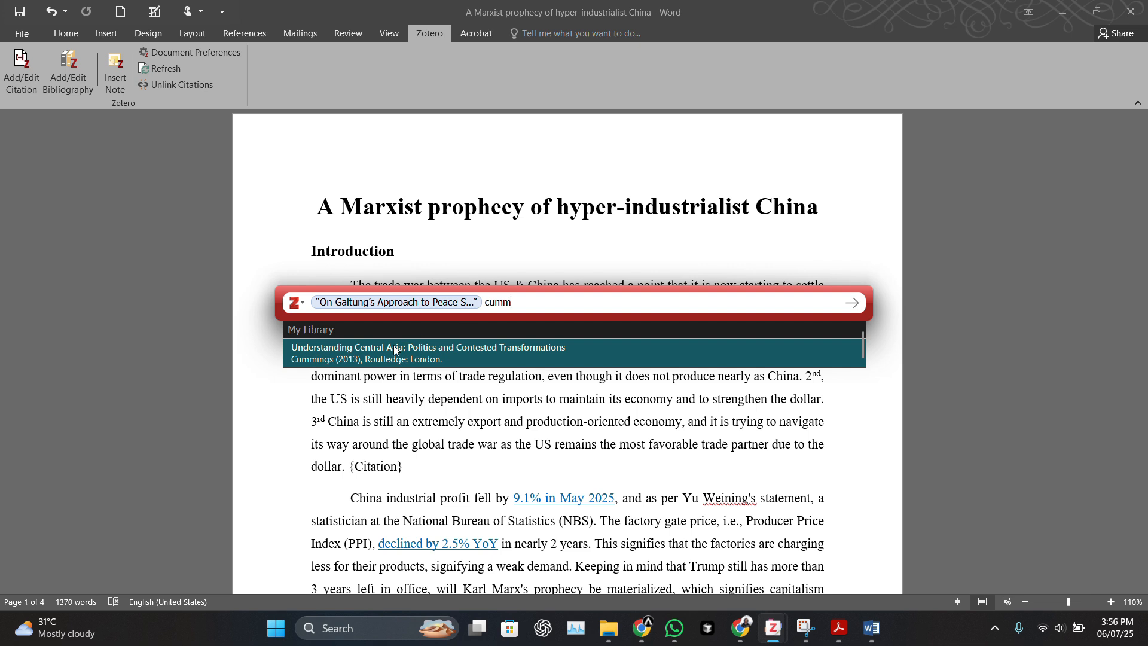
{"action": "left_click", "coordinate": [394, 350]}
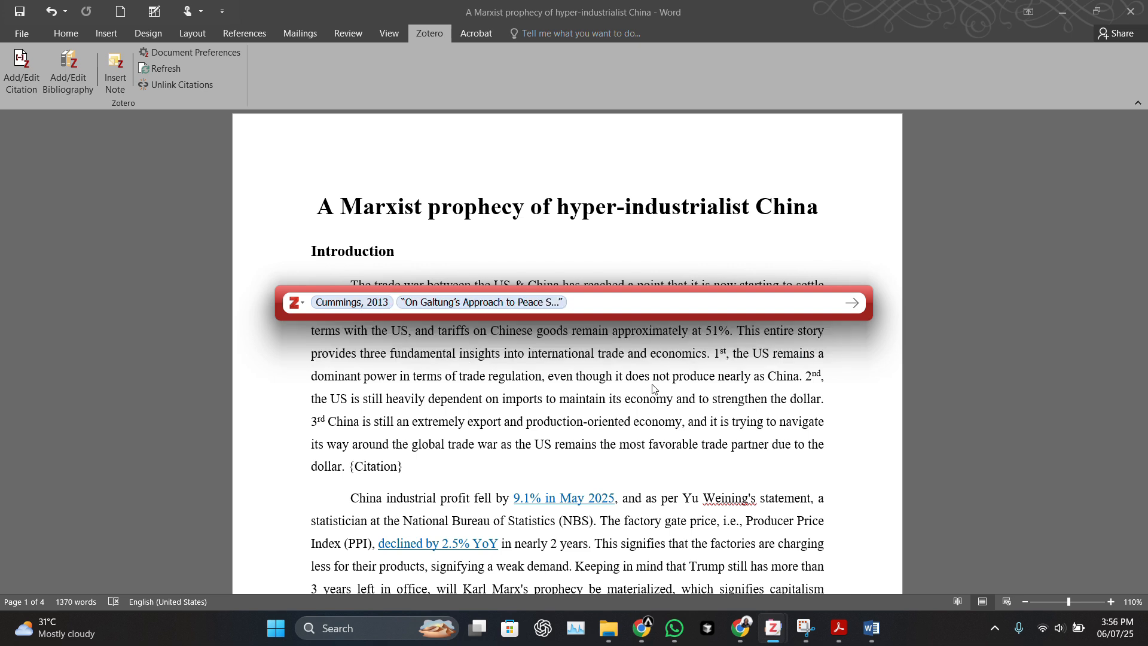
{"action": "key", "text": "Return"}
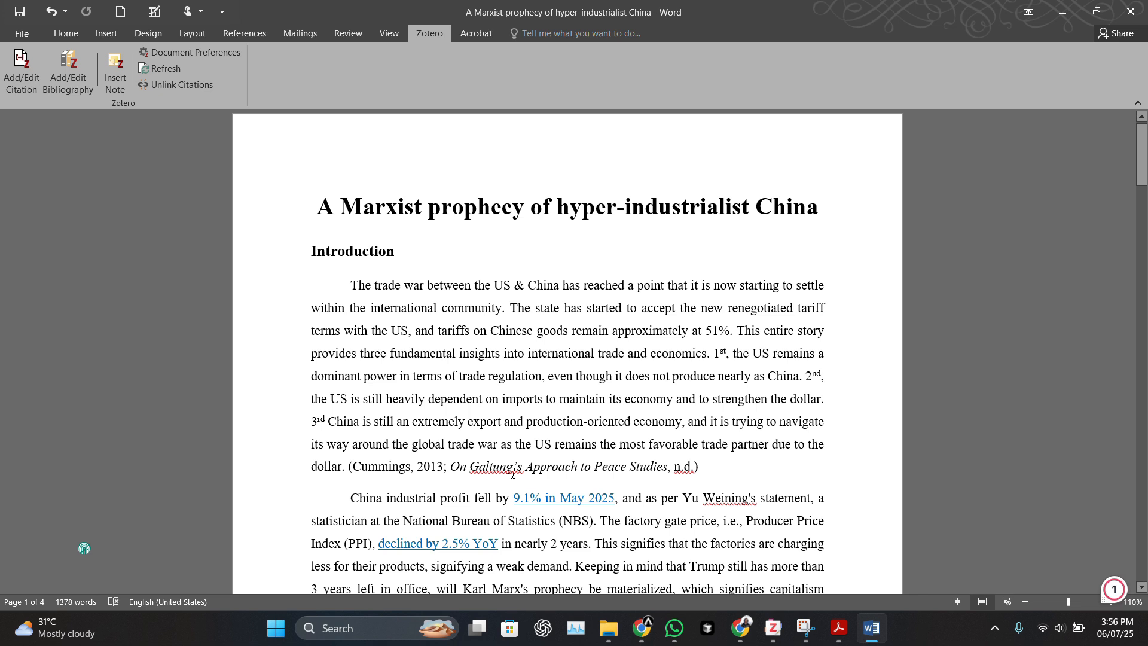
{"action": "key", "text": "BackSpace"}
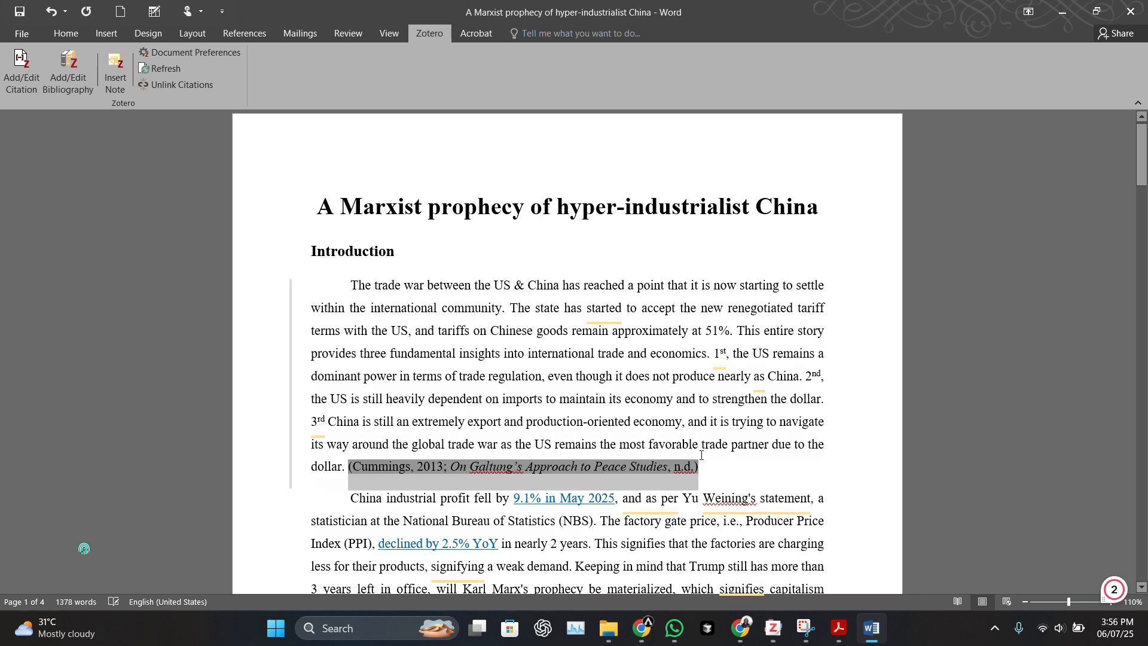
{"action": "key", "text": "BackSpace"}
Step: Try citing "On Galtung's Approach to Peace Studies", "Understanding Central Asia" and a source matching "mer" together after the first paragraph, and delete the citation
{"action": "left_click", "coordinate": [18, 81]}
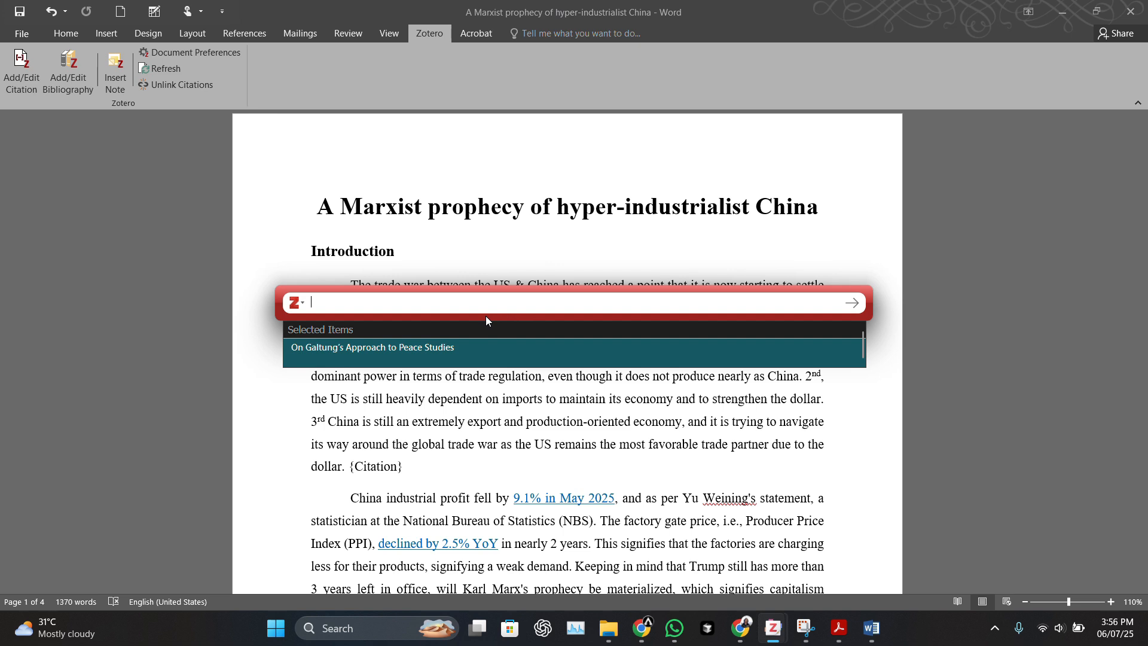
{"action": "left_click", "coordinate": [453, 350]}
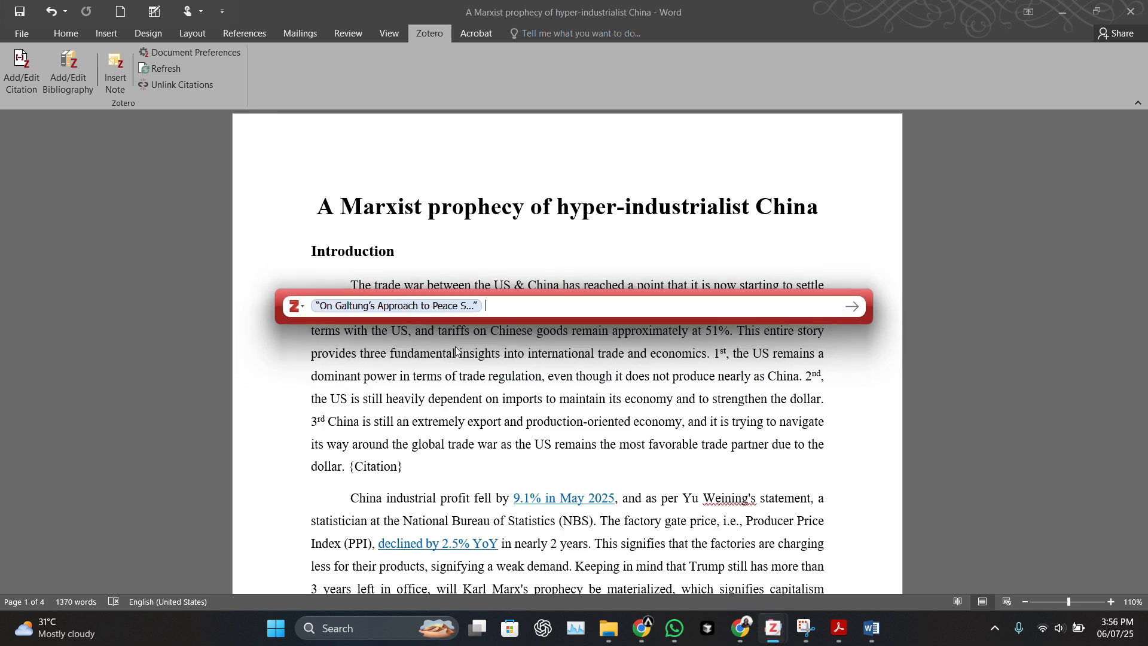
{"action": "type", "text": "cumm"}
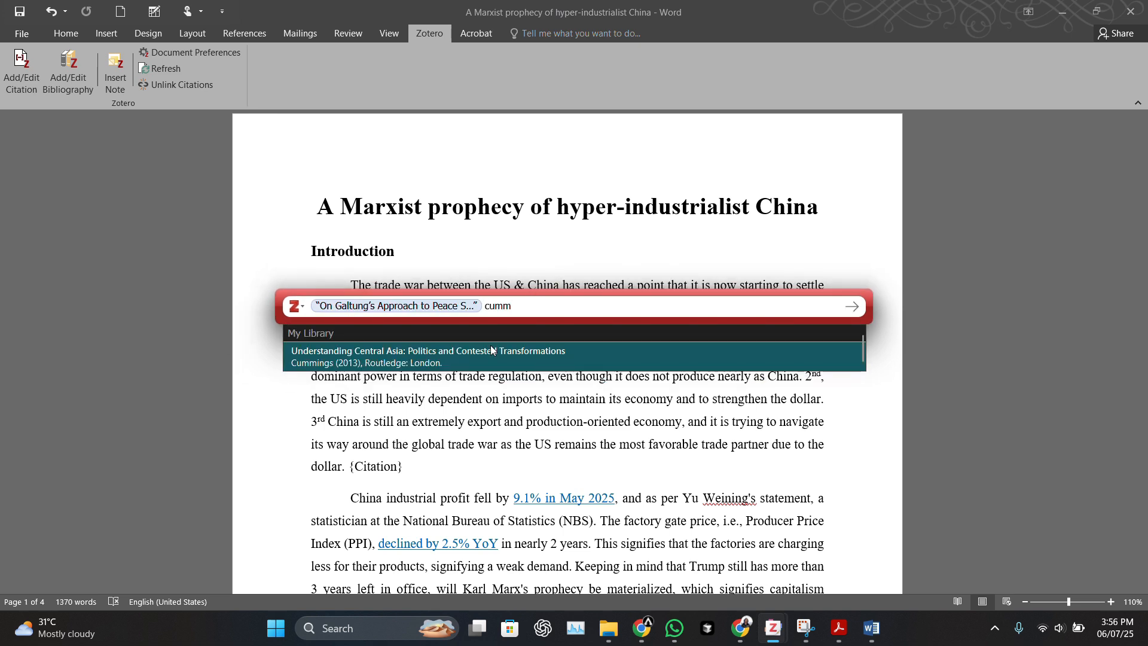
{"action": "left_click", "coordinate": [490, 350]}
{"action": "type", "text": "mer"}
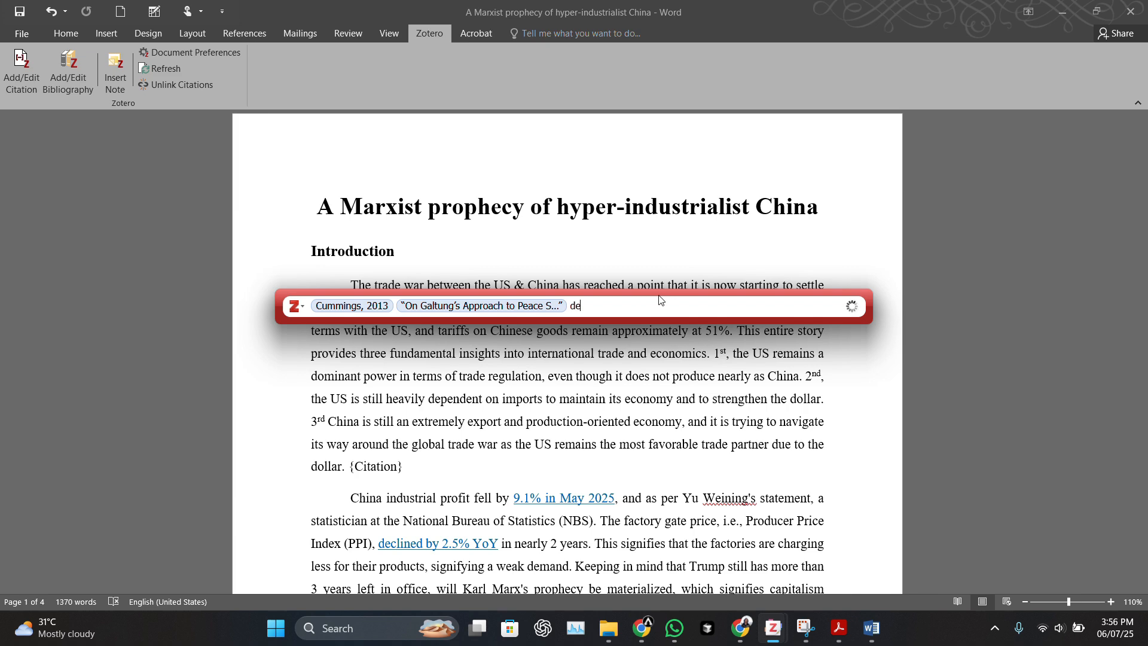
{"action": "left_click", "coordinate": [439, 386]}
{"action": "key", "text": "Return"}
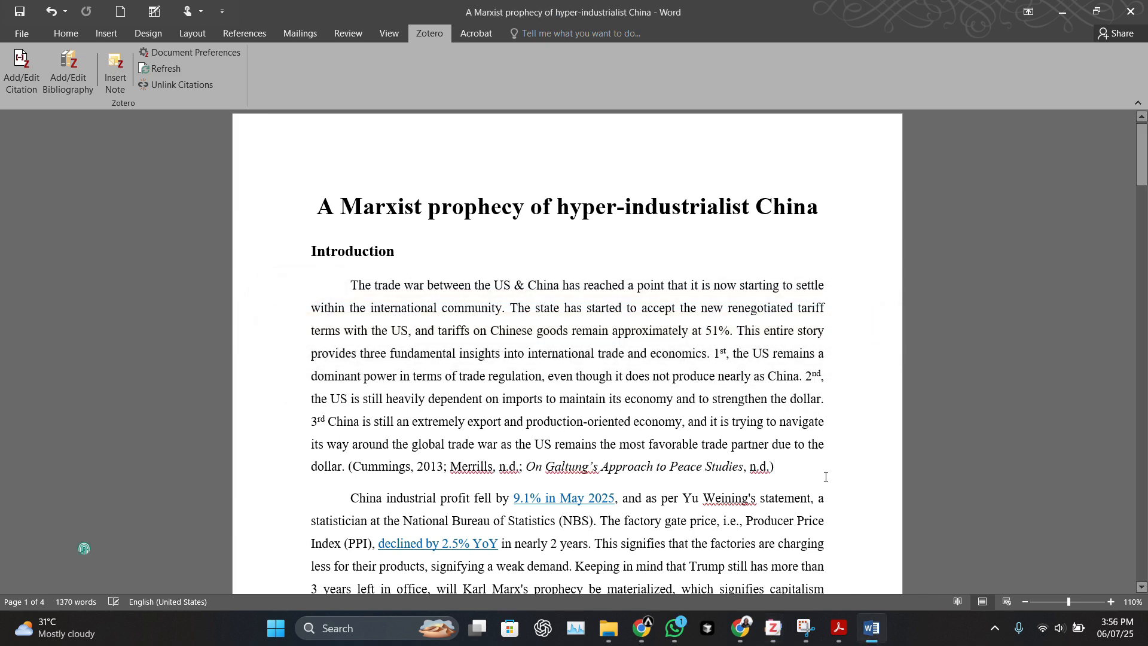
{"action": "key", "text": "BackSpace"}
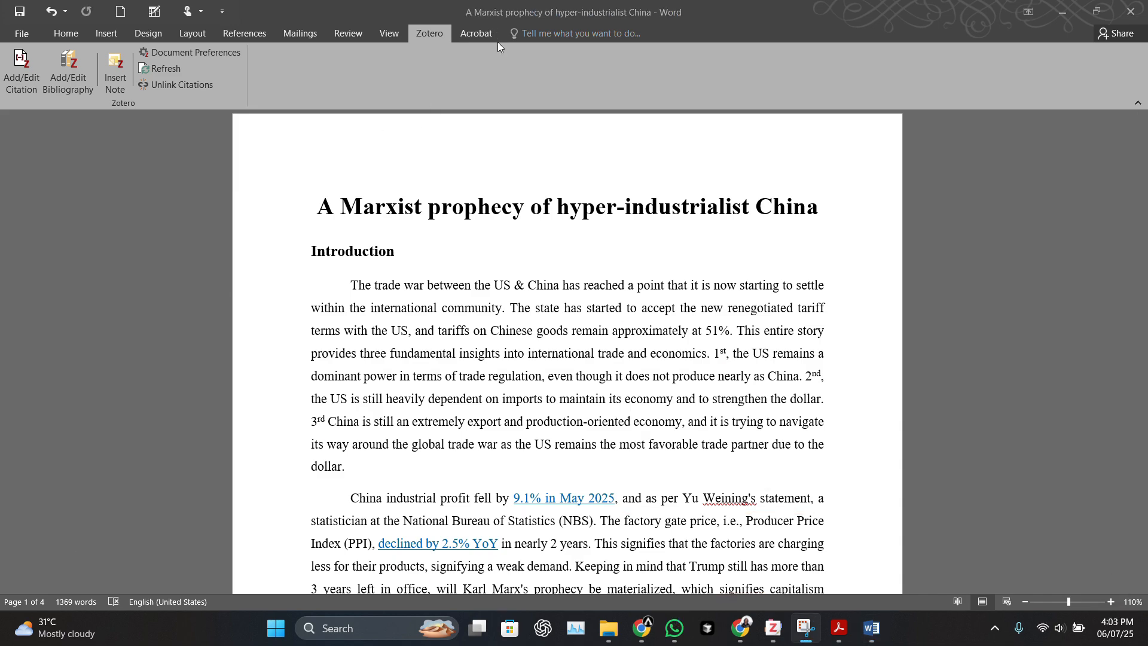
Step: Start an unindented line below the document's last paragraph and try to insert a Zotero bibliography there
{"action": "scroll", "coordinate": [554, 270], "scroll_direction": "down", "scroll_amount": 20}
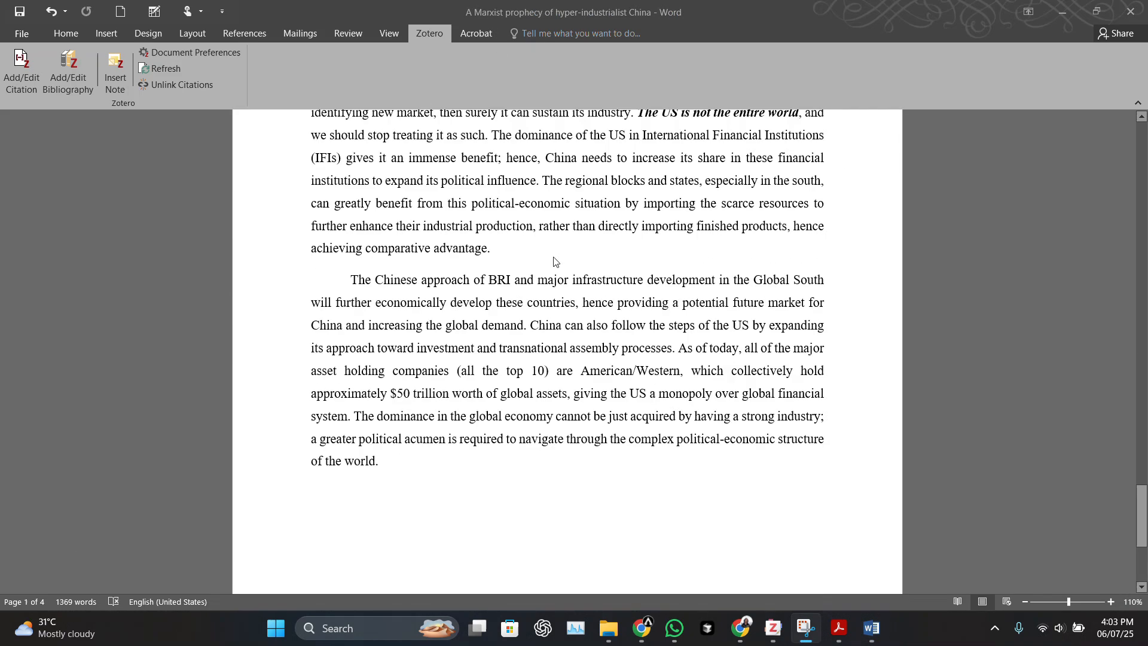
{"action": "scroll", "coordinate": [554, 261], "scroll_direction": "down", "scroll_amount": 2}
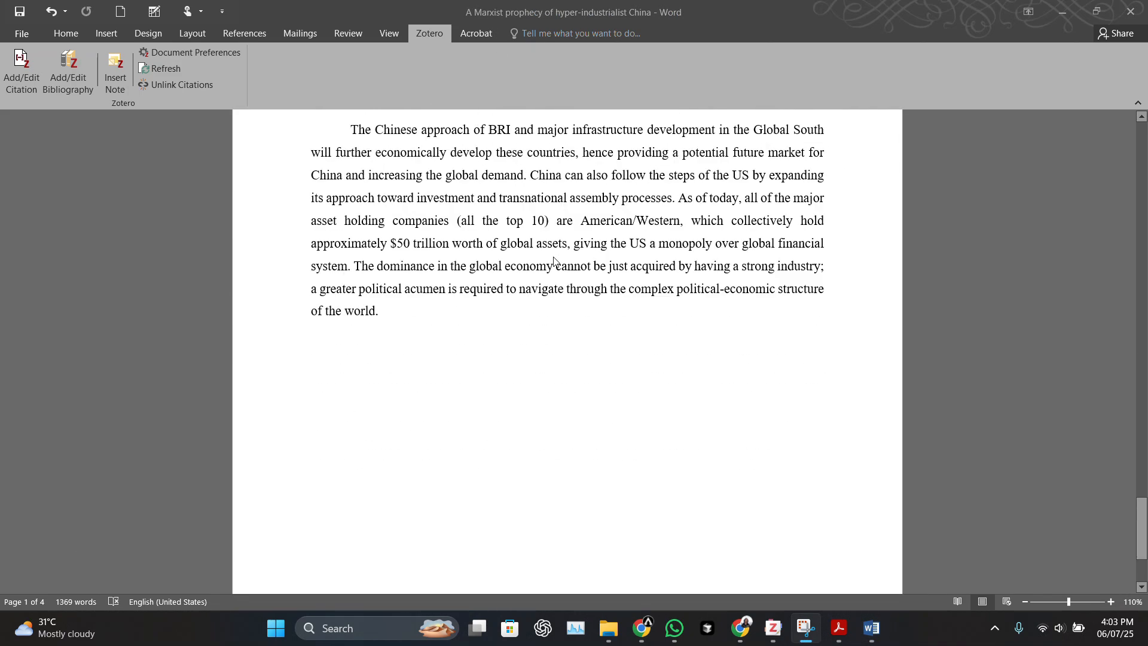
{"action": "left_click", "coordinate": [462, 340]}
{"action": "key", "text": "Return"}
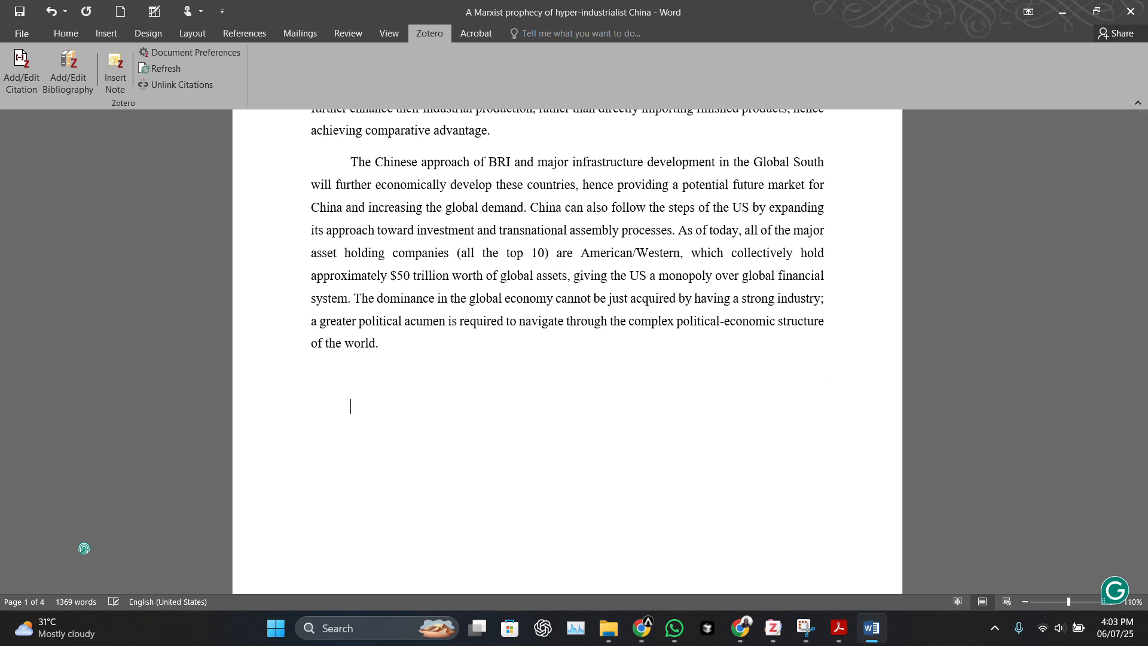
{"action": "key", "text": "BackSpace"}
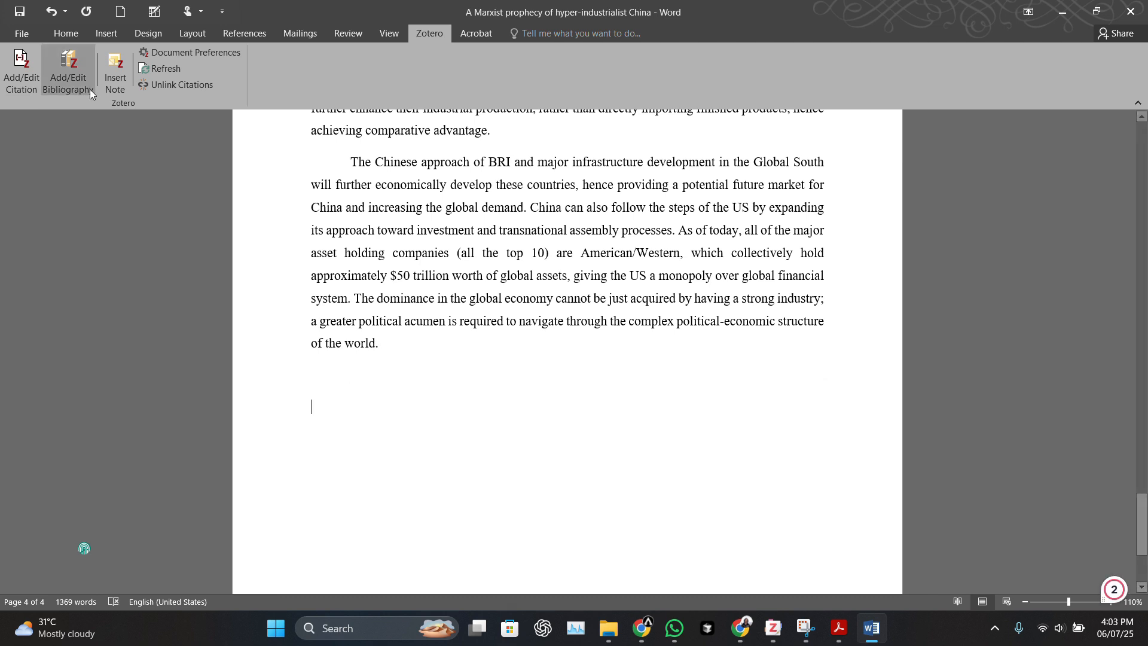
{"action": "left_click", "coordinate": [78, 79]}
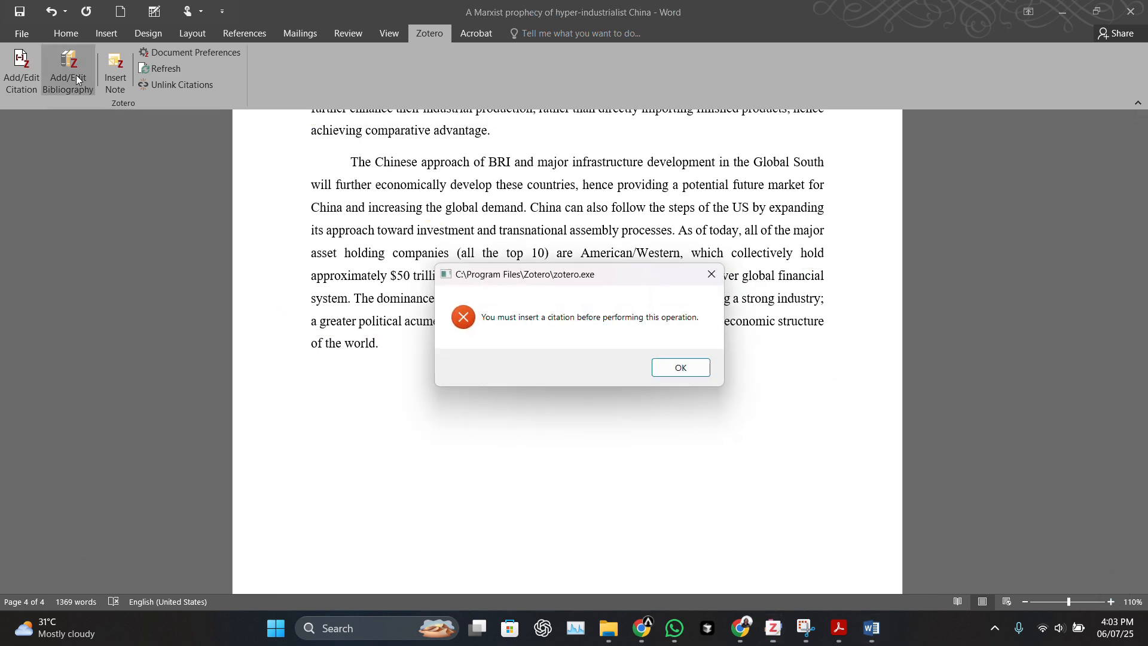
{"action": "left_click", "coordinate": [684, 366]}
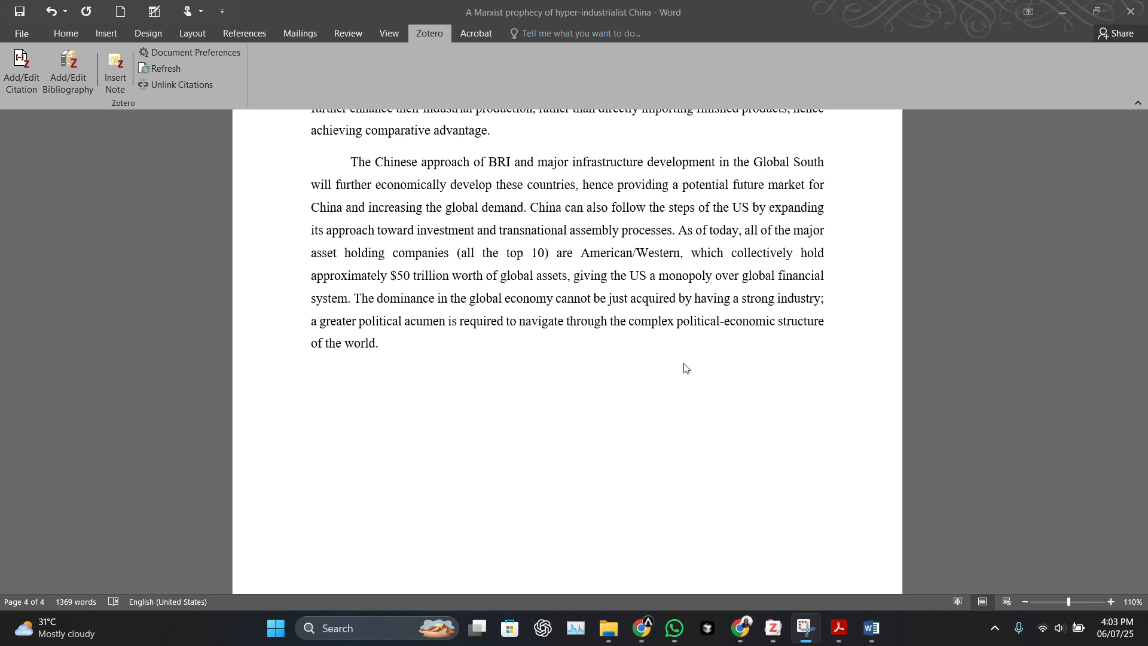
Step: Cite "On Galtung's Approach to Peace Studies" at the end of the document's last paragraph
{"action": "left_click", "coordinate": [461, 343]}
{"action": "left_click", "coordinate": [461, 343]}
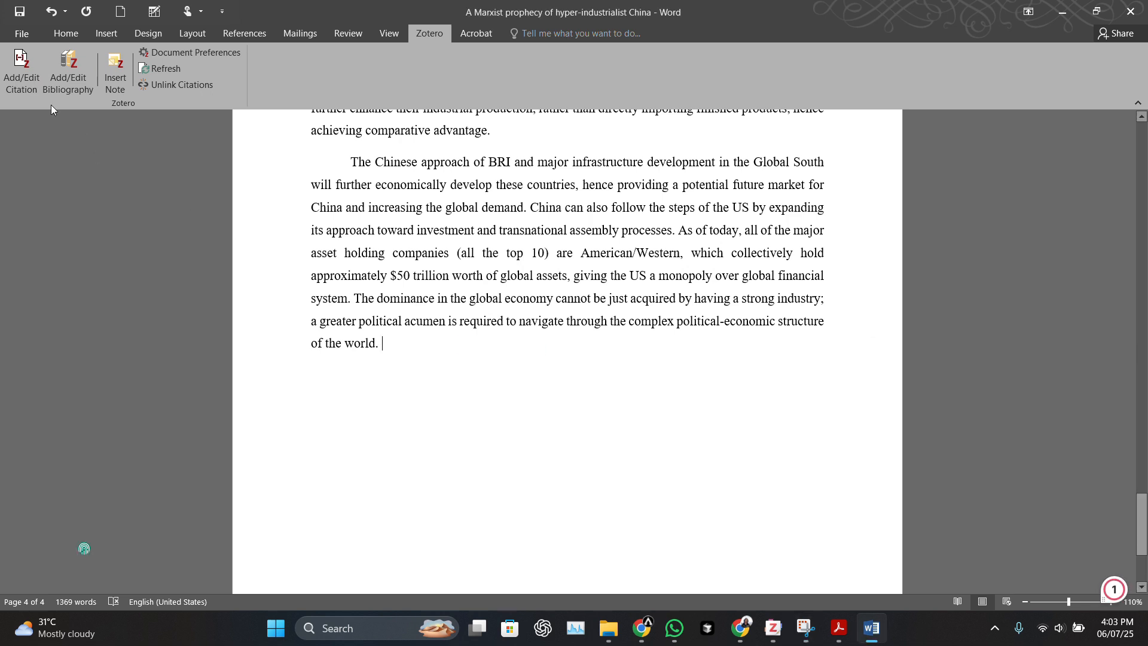
{"action": "left_click", "coordinate": [22, 72]}
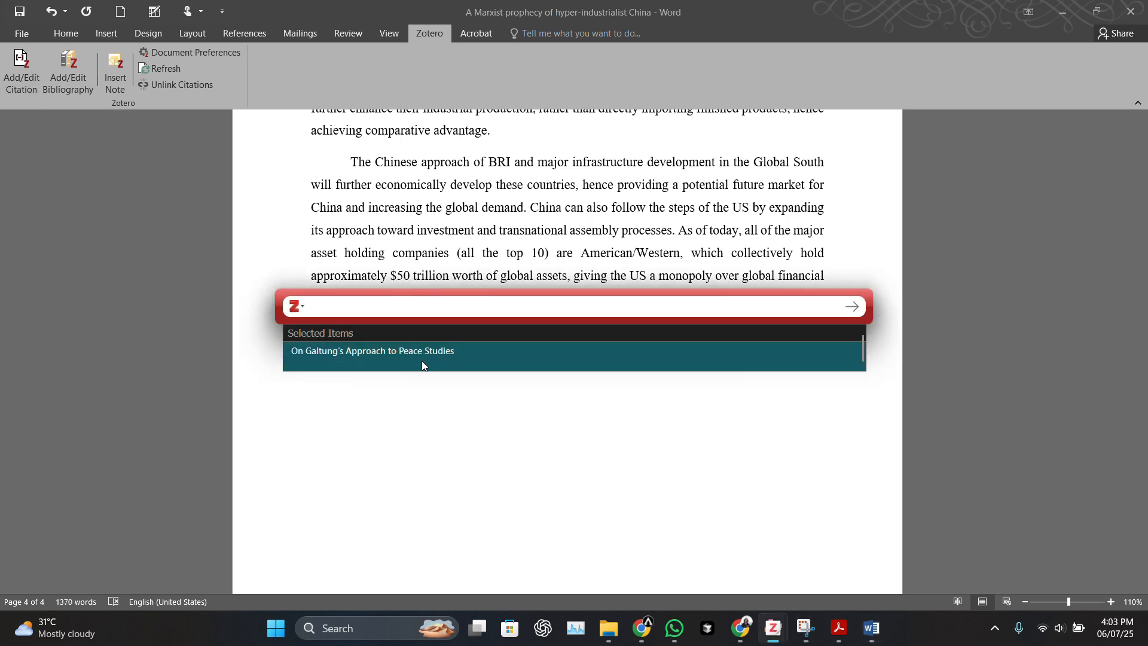
{"action": "left_click", "coordinate": [422, 365]}
{"action": "key", "text": "Return"}
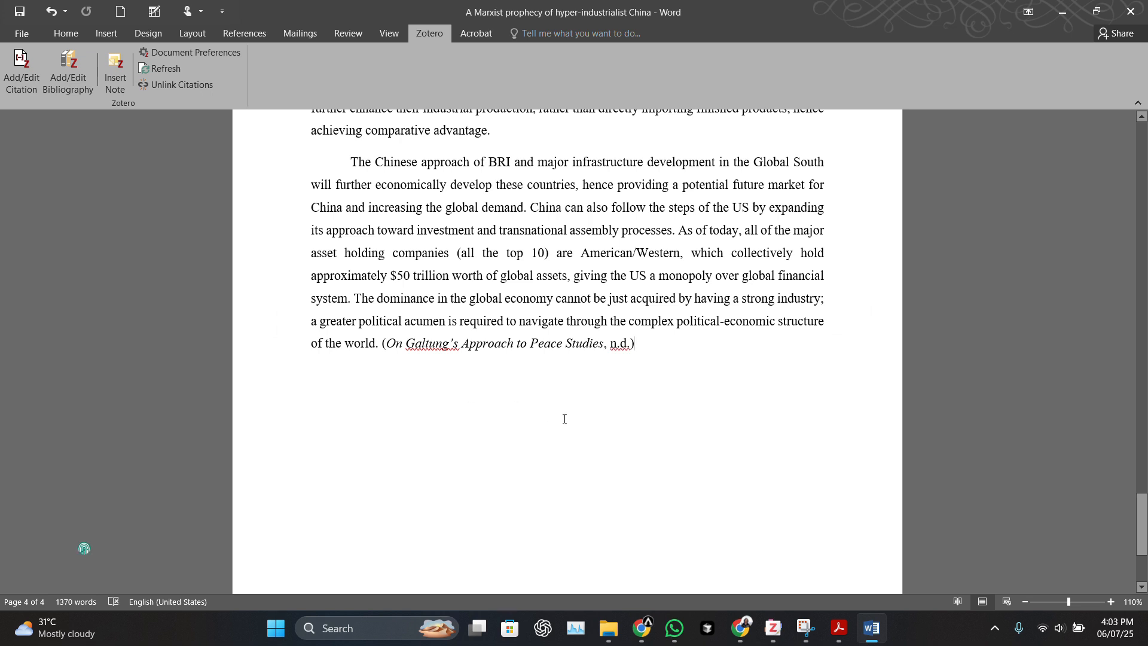
Step: Insert the Zotero bibliography on a new line below the final paragraph
{"action": "key", "text": "Return"}
{"action": "key", "text": "Return"}
{"action": "key", "text": "BackSpace"}
{"action": "key", "text": "BackSpace"}
{"action": "key", "text": "Return"}
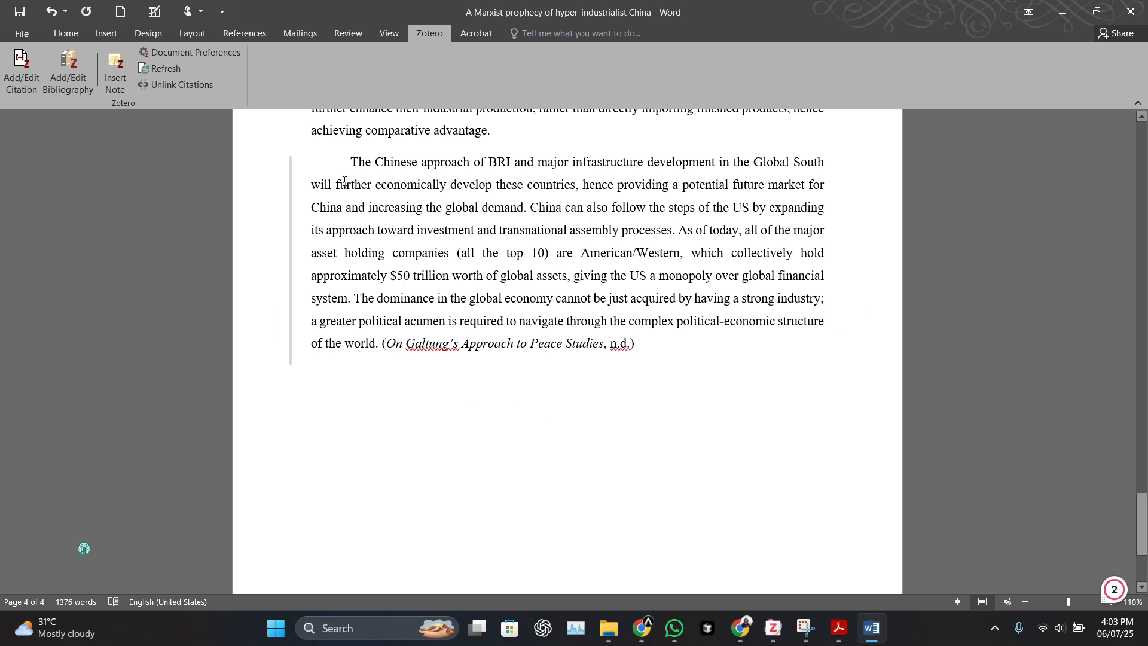
{"action": "left_click", "coordinate": [68, 72]}
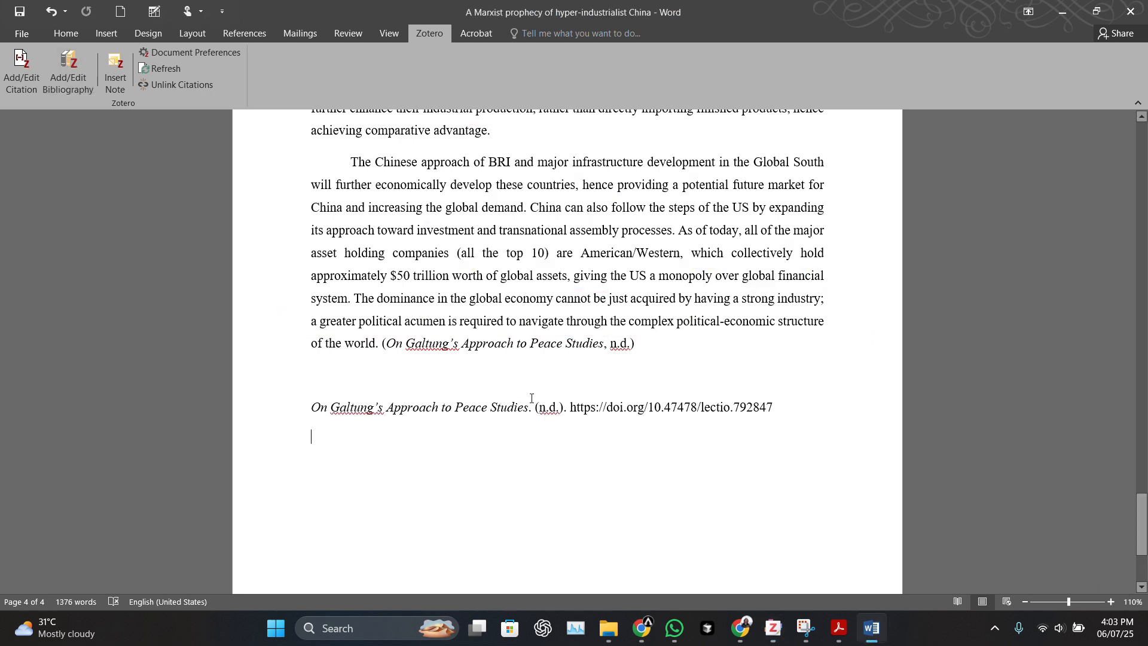
Step: Add two more blank lines between the final paragraph and the bibliography entry
{"action": "left_click", "coordinate": [506, 385]}
{"action": "key", "text": "Return"}
{"action": "key", "text": "Return"}
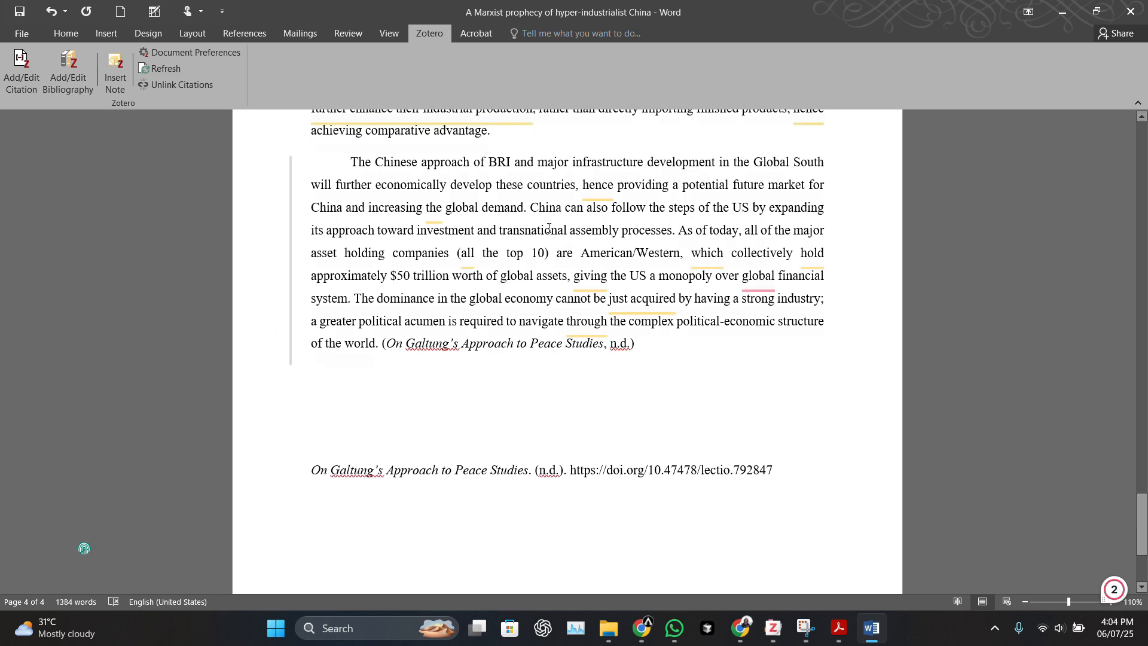
{"action": "scroll", "coordinate": [479, 329], "scroll_direction": "up", "scroll_amount": 1}
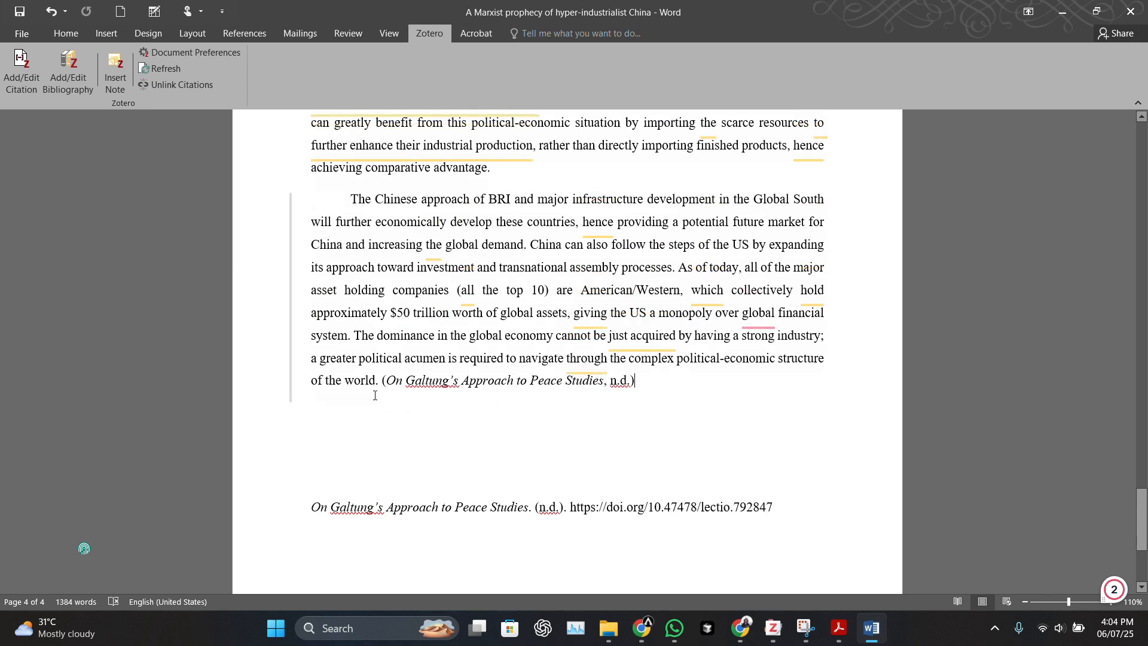
Step: Remove two of the blank lines between the final paragraph and the bibliography entry
{"action": "left_click", "coordinate": [475, 433]}
{"action": "key", "text": "Delete"}
{"action": "key", "text": "Delete"}
Step: Cite the 2009 "Handbook of peace and conflict studies" after "achieving comparative advantage." at the end of the second-to-last paragraph
{"action": "scroll", "coordinate": [475, 435], "scroll_direction": "up", "scroll_amount": 3}
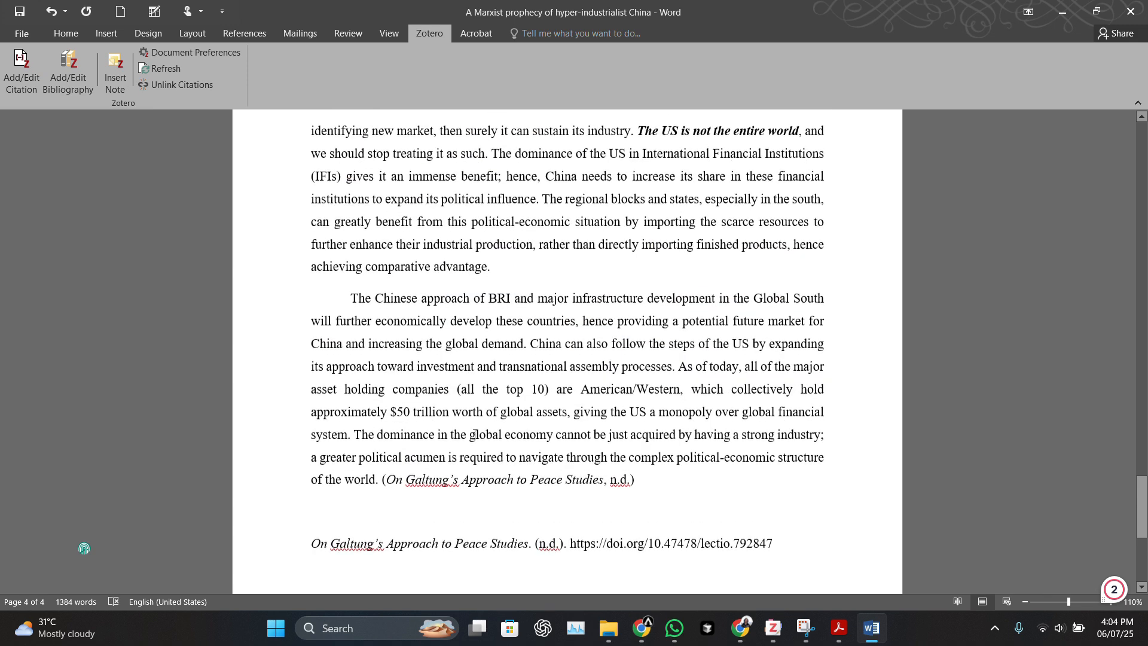
{"action": "left_click", "coordinate": [675, 159]}
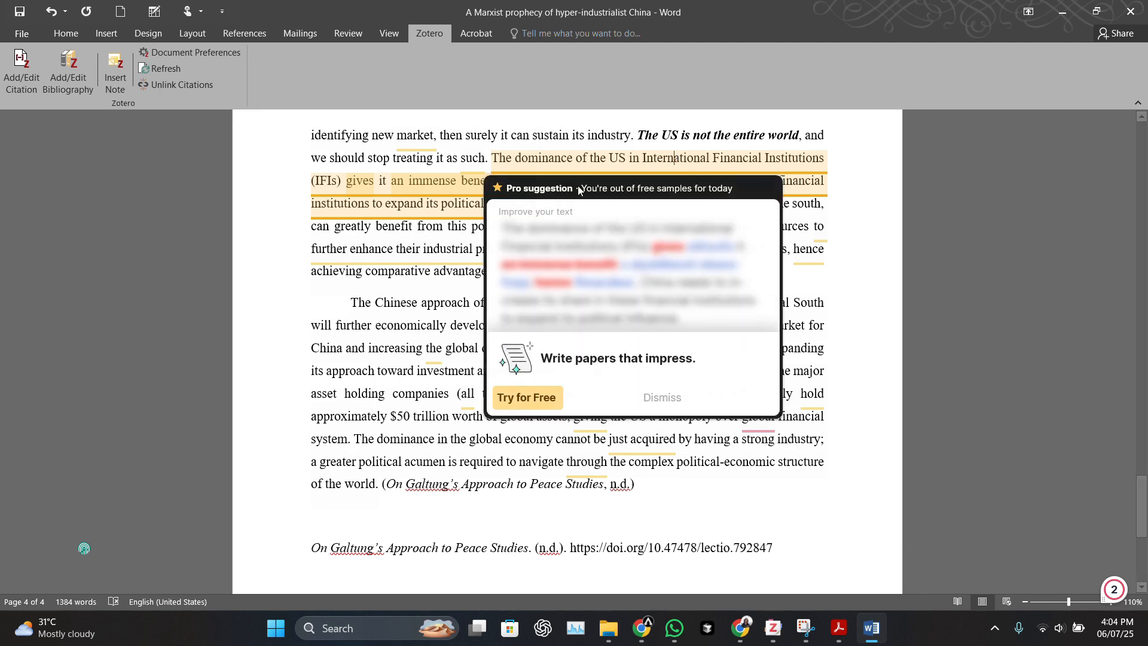
{"action": "left_click", "coordinate": [448, 227]}
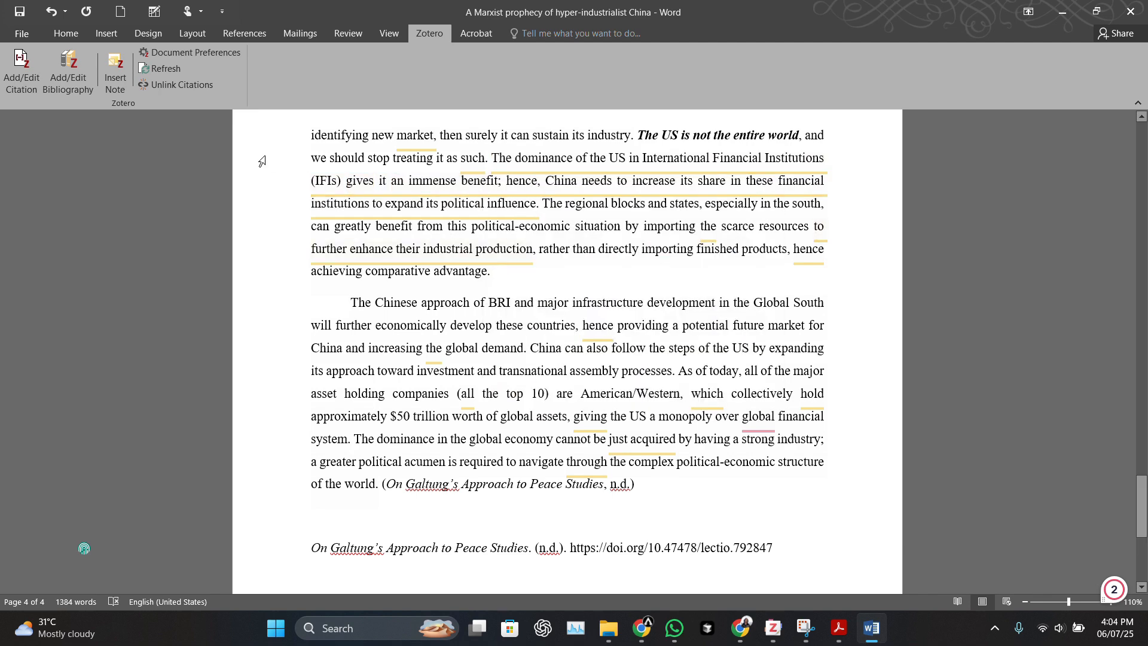
{"action": "left_click", "coordinate": [21, 71]}
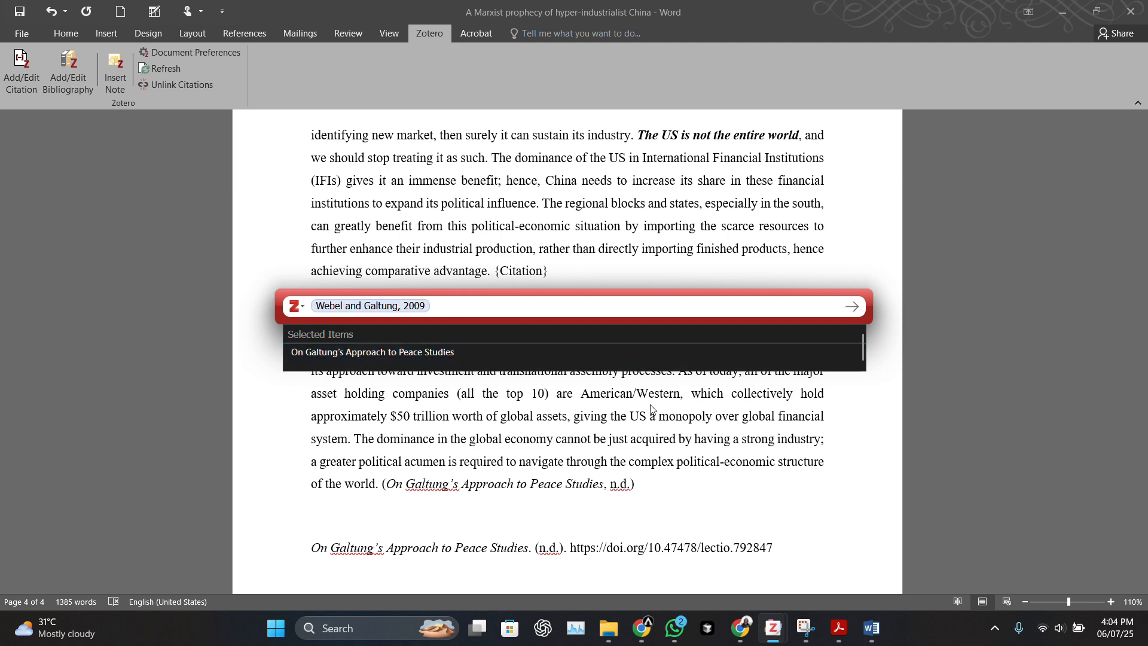
{"action": "key", "text": "Return"}
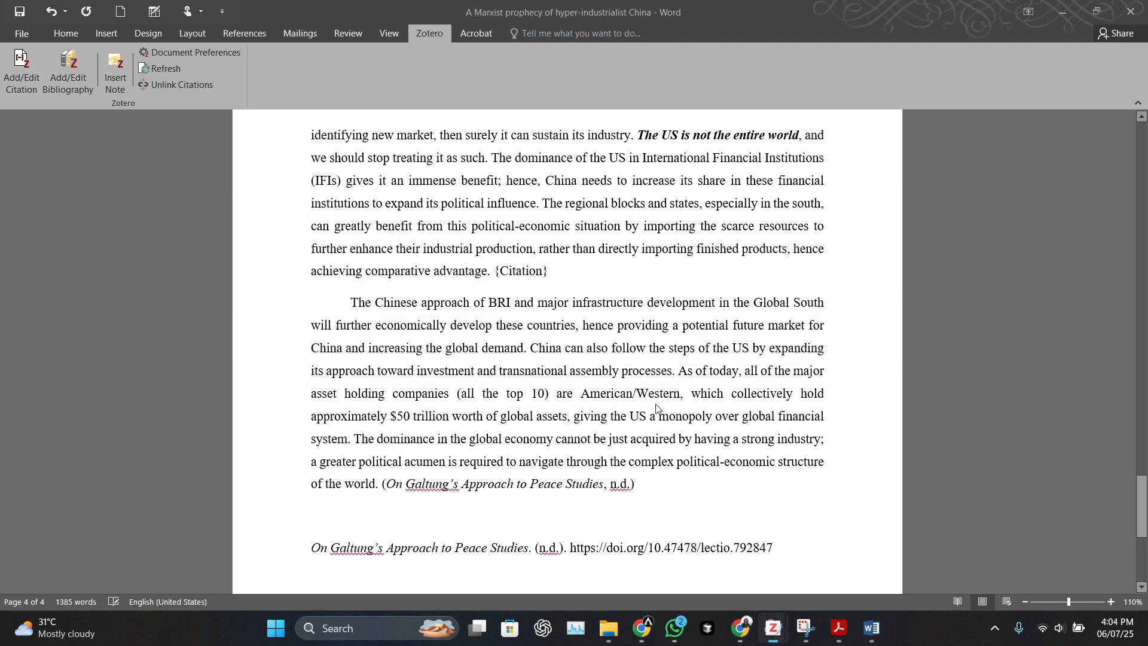
{"action": "scroll", "coordinate": [656, 405], "scroll_direction": "down", "scroll_amount": 3}
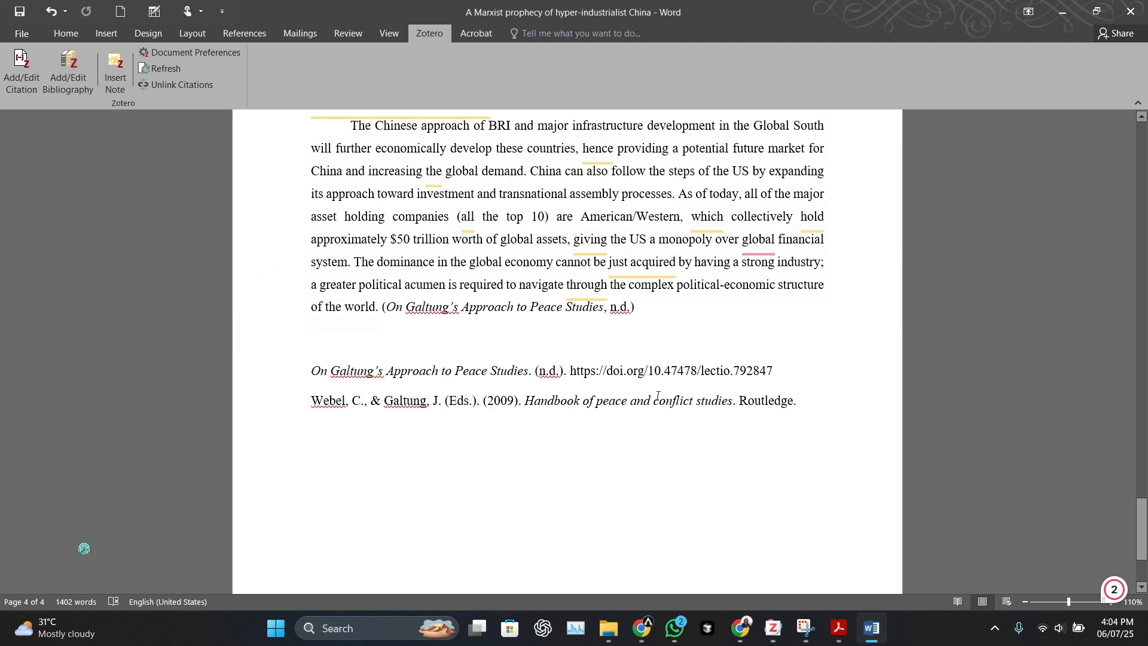
{"action": "scroll", "coordinate": [658, 397], "scroll_direction": "up", "scroll_amount": 2}
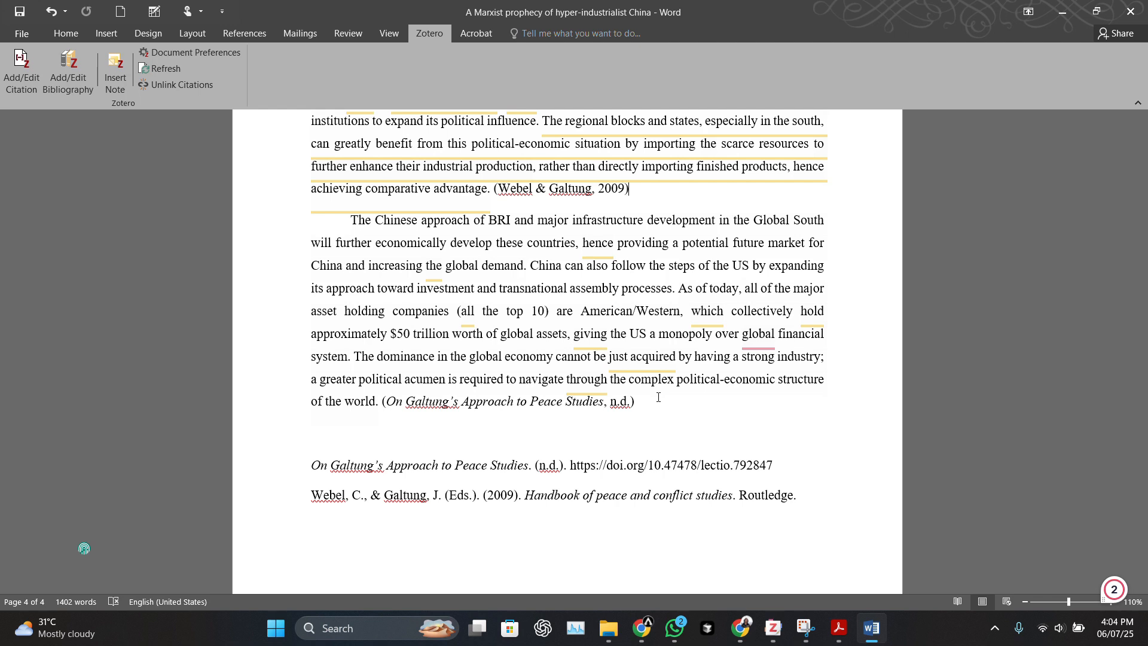
Step: Delete both bibliography entries and the blank line above them at the end of the document
{"action": "left_click_drag", "start_coordinate": [828, 511], "coordinate": [343, 452]}
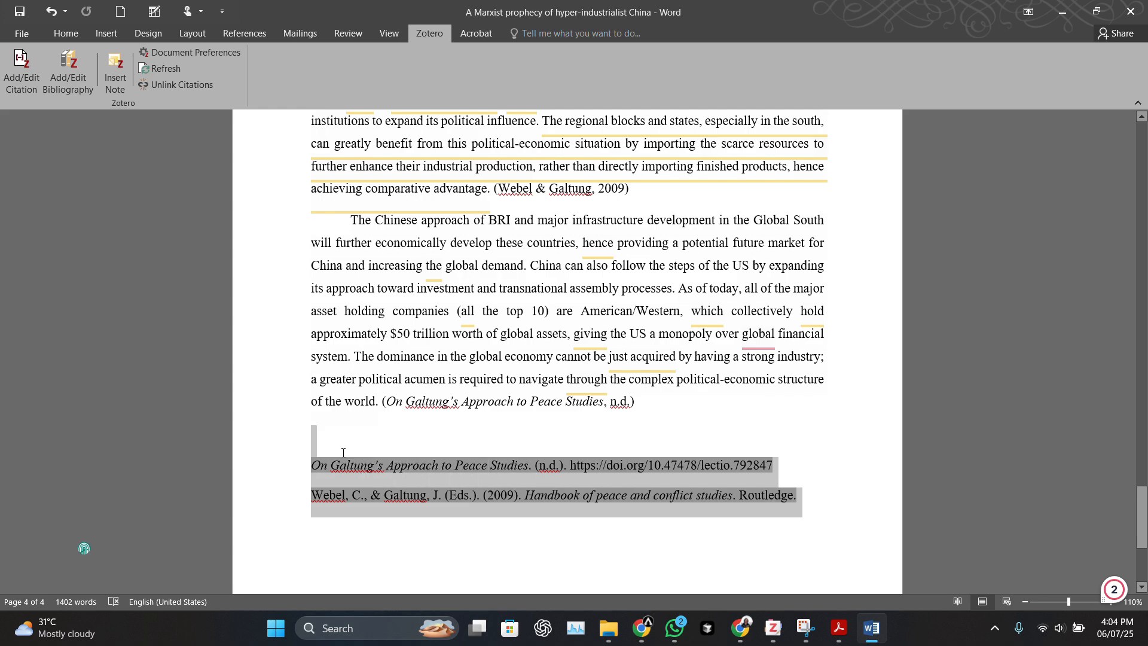
{"action": "key", "text": "BackSpace"}
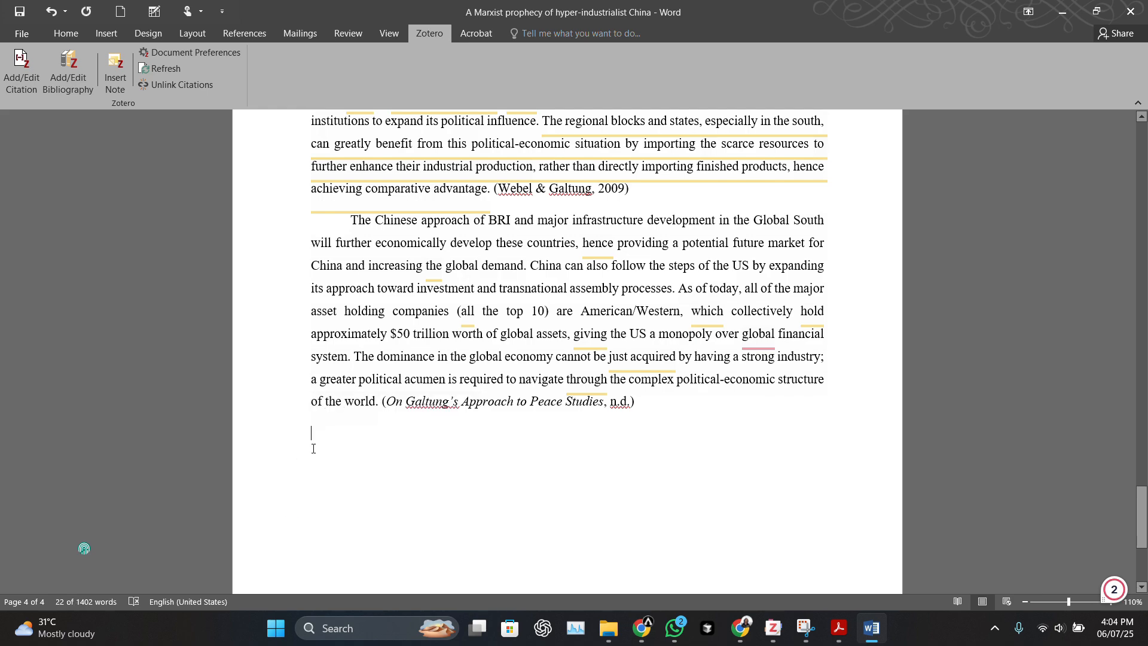
{"action": "scroll", "coordinate": [704, 424], "scroll_direction": "up", "scroll_amount": 20}
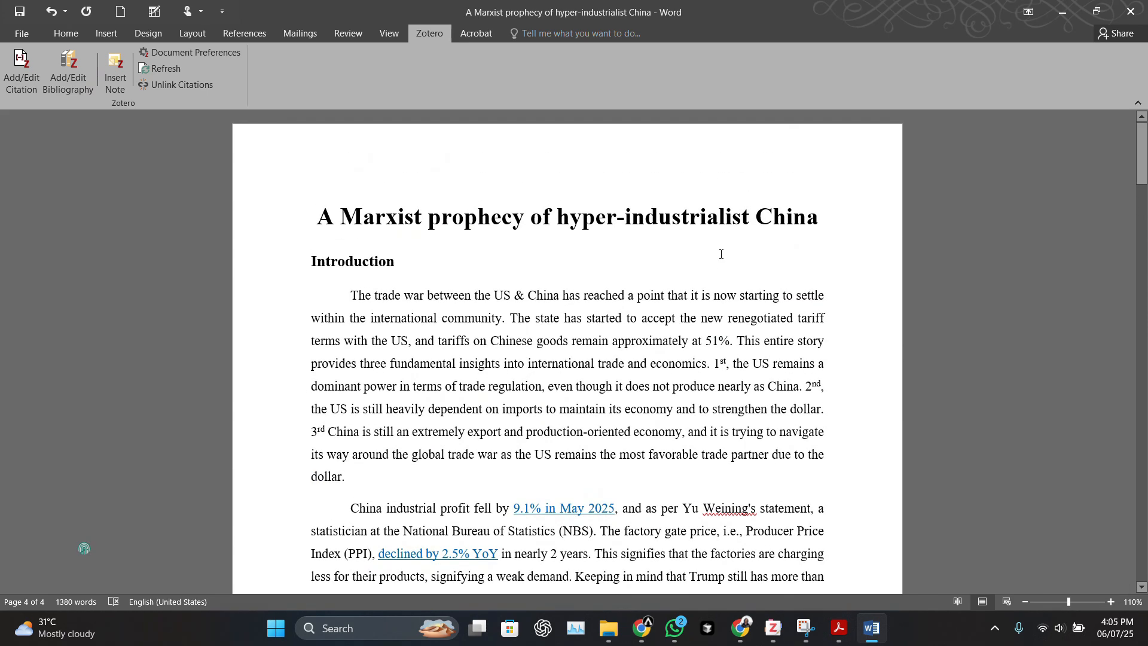